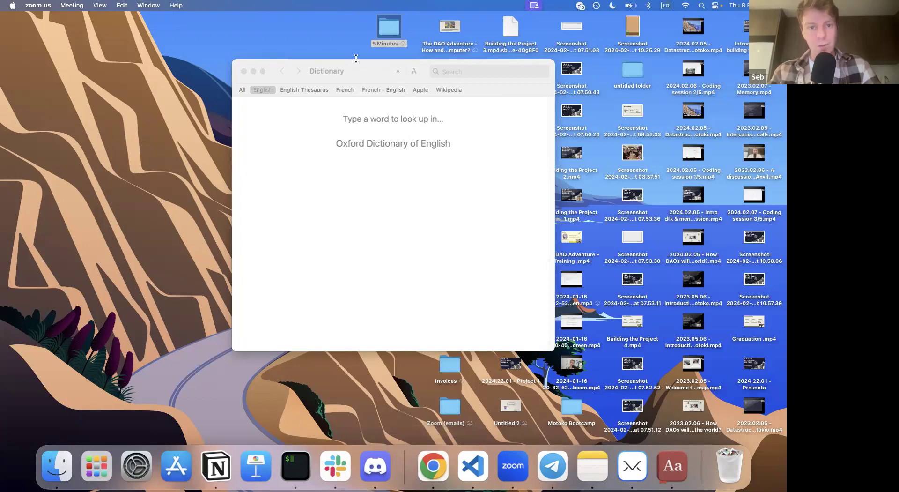
Step: Switch to Google Chrome, open dashboard.internetcomputer.org in a new tab and close all the other tabs
{"action": "scroll", "coordinate": [358, 23], "scroll_direction": "right", "scroll_amount": 3}
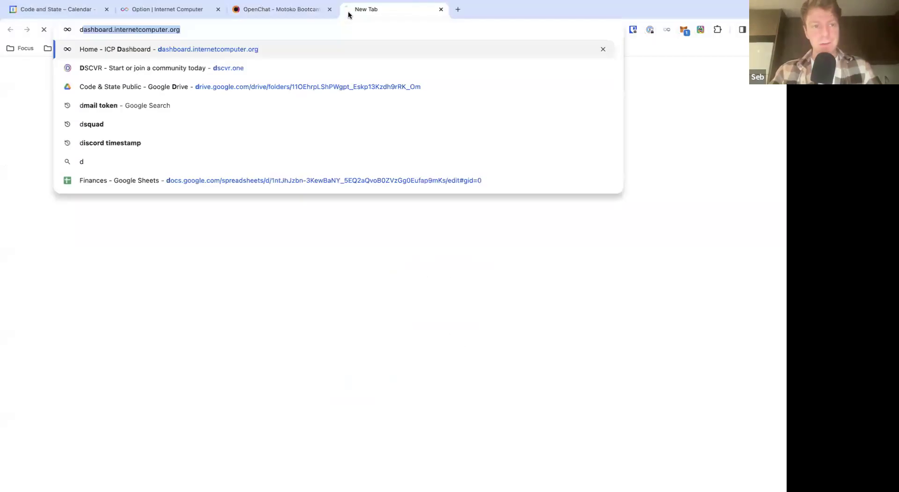
{"action": "key", "text": "Return"}
{"action": "middle_click", "coordinate": [138, 6]}
{"action": "left_click", "coordinate": [138, 6]}
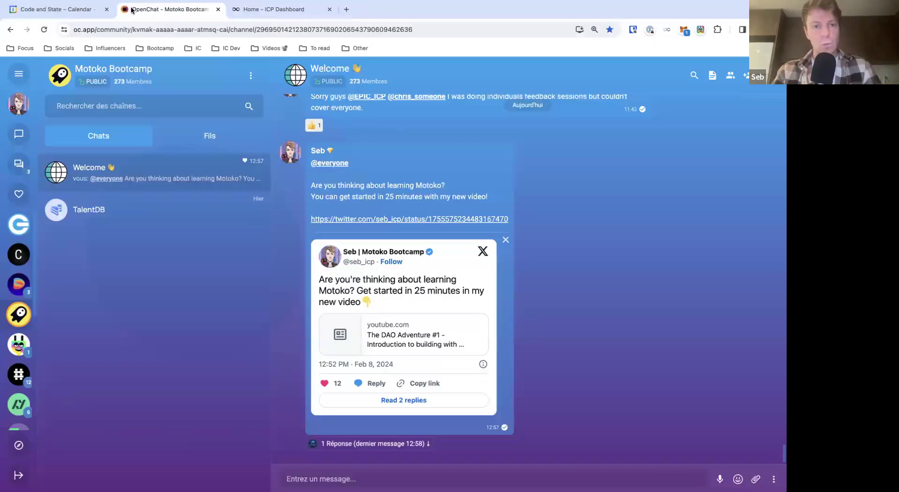
{"action": "key", "text": "super+w"}
{"action": "left_click", "coordinate": [106, 9]}
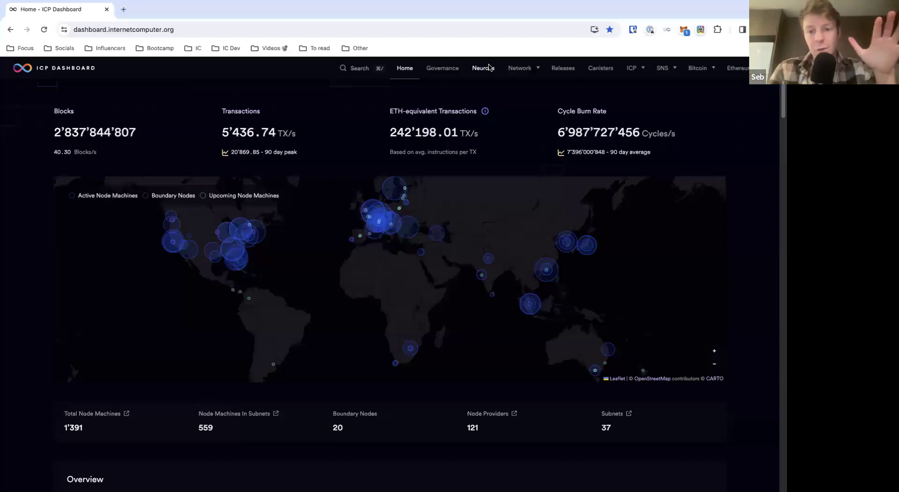
Step: View the Neurons staking page and open the network's list of subnets
{"action": "left_click", "coordinate": [483, 67]}
{"action": "mouse_move", "coordinate": [539, 71]}
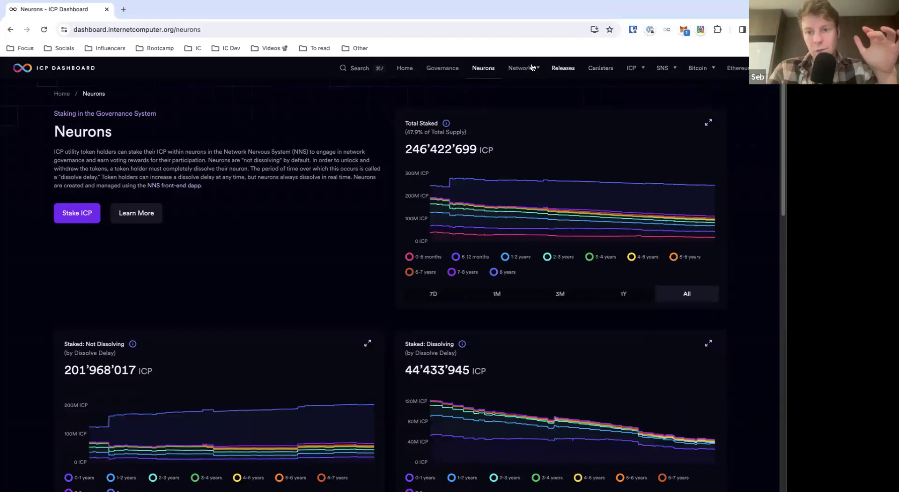
{"action": "left_click", "coordinate": [526, 92]}
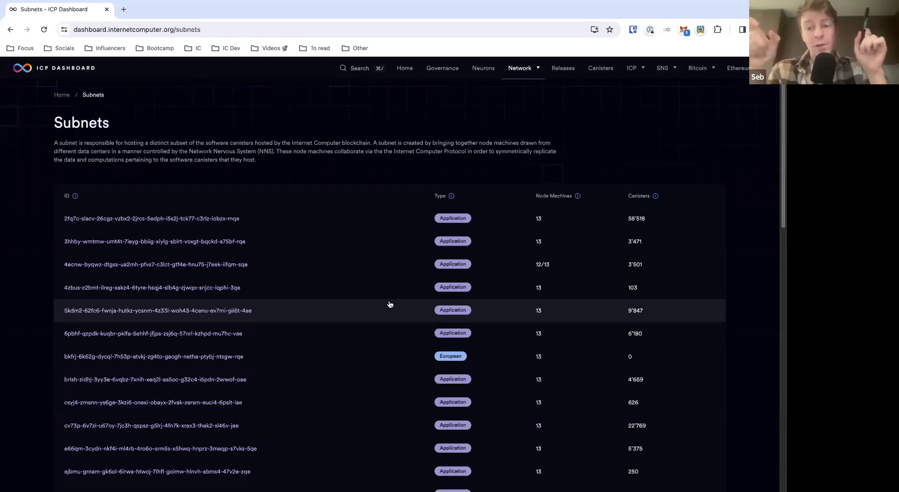
Step: Open the first application subnet, 2fq7c, and examine its overview, canister and transaction charts, and node machines
{"action": "scroll", "coordinate": [319, 279], "scroll_direction": "down", "scroll_amount": 1}
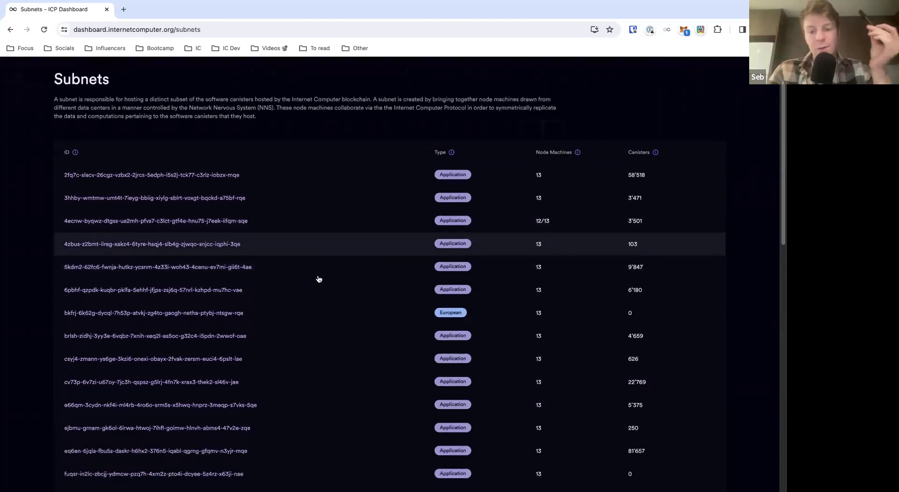
{"action": "left_click", "coordinate": [229, 174]}
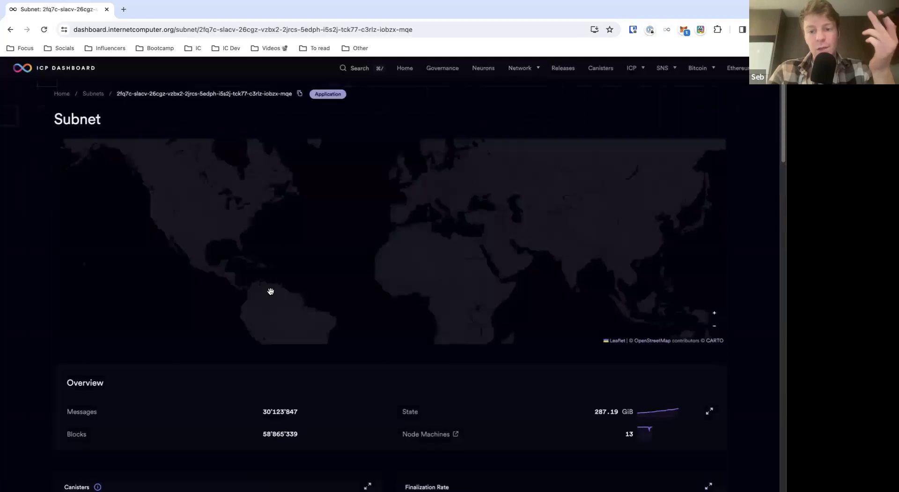
{"action": "scroll", "coordinate": [271, 294], "scroll_direction": "down", "scroll_amount": 5}
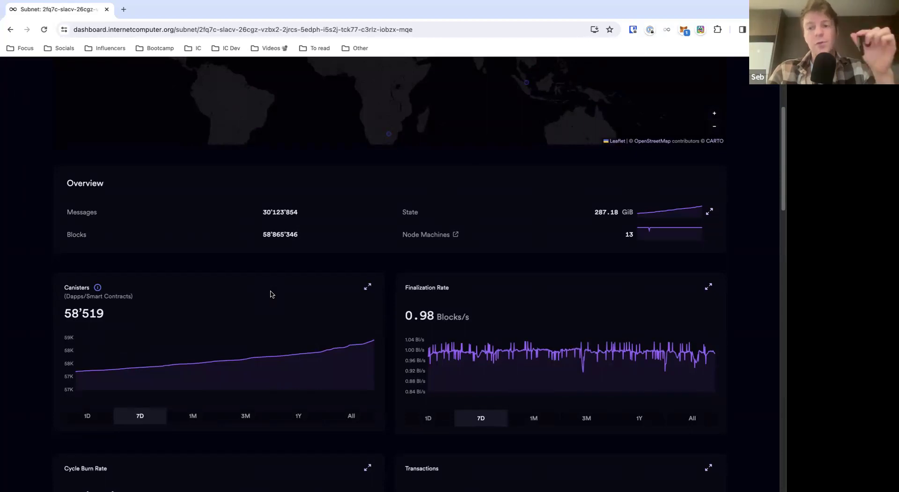
{"action": "scroll", "coordinate": [270, 294], "scroll_direction": "up", "scroll_amount": 2}
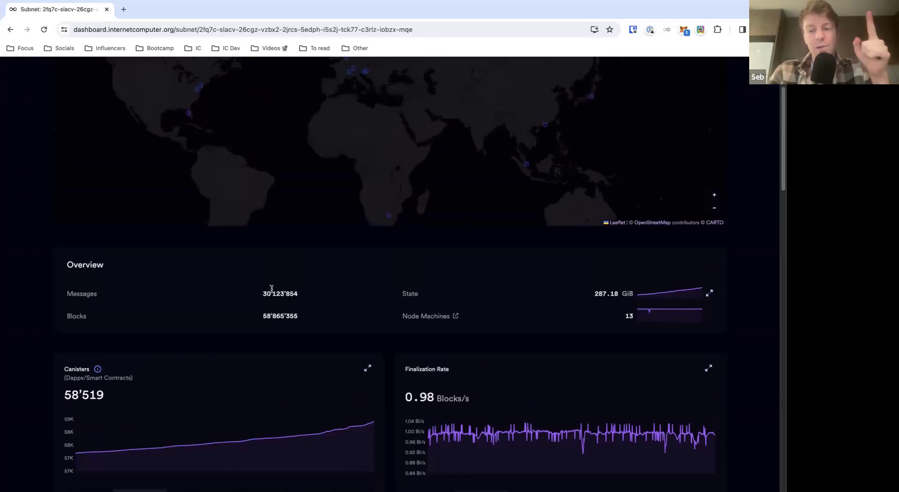
{"action": "scroll", "coordinate": [271, 289], "scroll_direction": "down", "scroll_amount": 5}
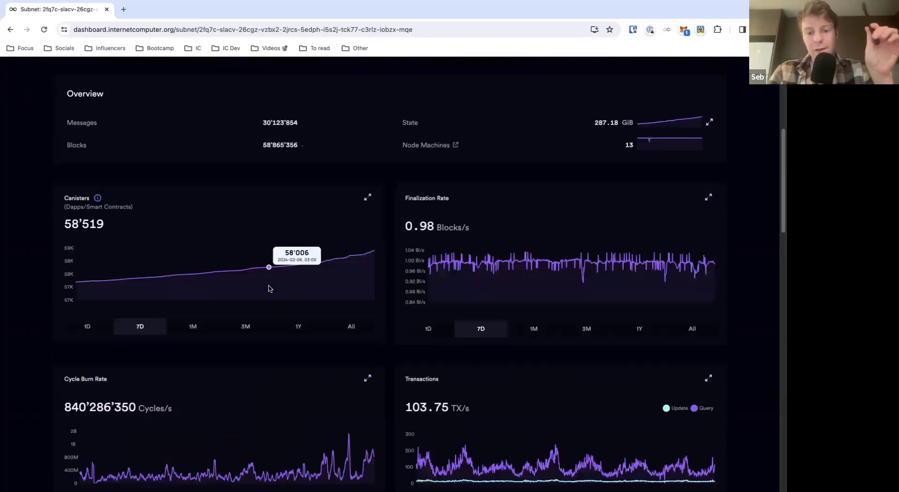
{"action": "scroll", "coordinate": [269, 287], "scroll_direction": "down", "scroll_amount": 6}
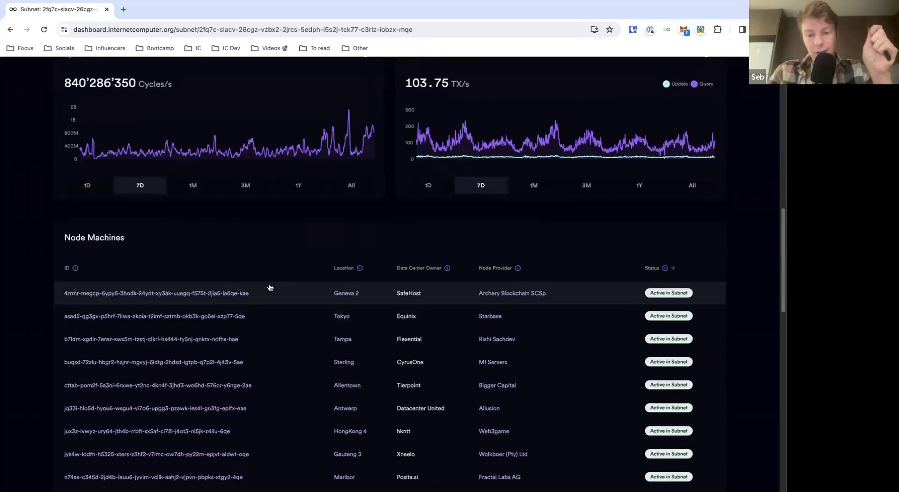
Step: Return to the subnet list and open the System (NNS) subnet tdb26 from its second page
{"action": "key", "text": "super+bracketleft"}
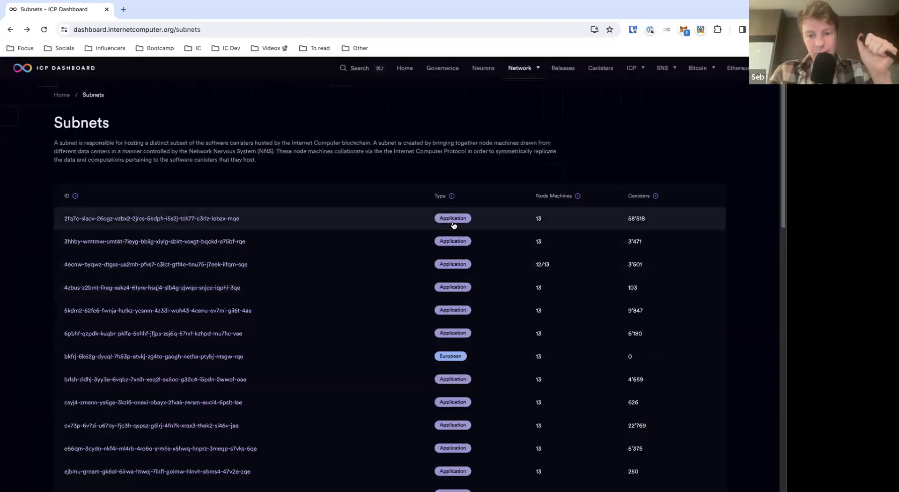
{"action": "scroll", "coordinate": [546, 185], "scroll_direction": "down", "scroll_amount": 3}
{"action": "scroll", "coordinate": [541, 287], "scroll_direction": "down", "scroll_amount": 5}
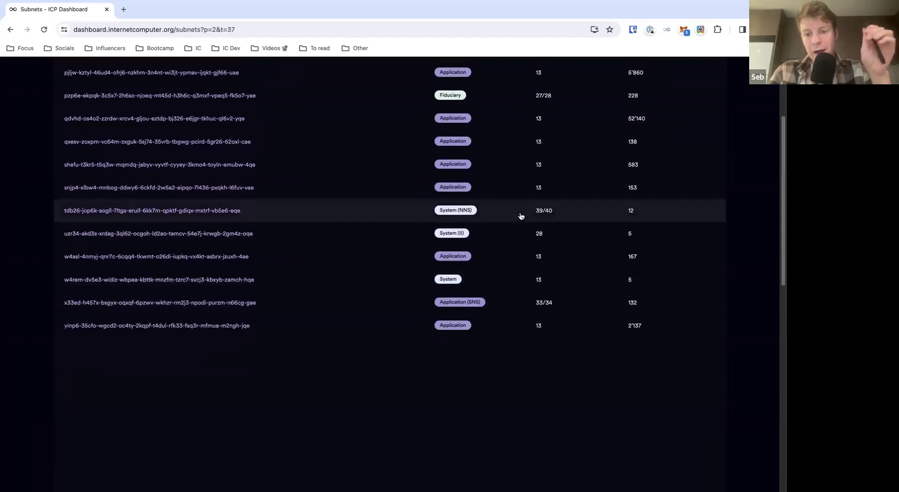
{"action": "left_click", "coordinate": [521, 212]}
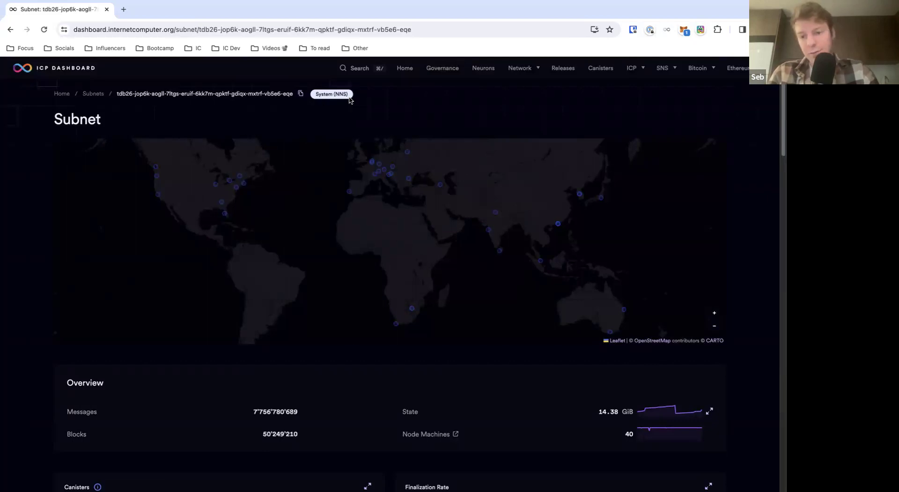
Step: Examine the NNS subnet's metrics and go through its node machines table up to page 4
{"action": "scroll", "coordinate": [325, 170], "scroll_direction": "down", "scroll_amount": 5}
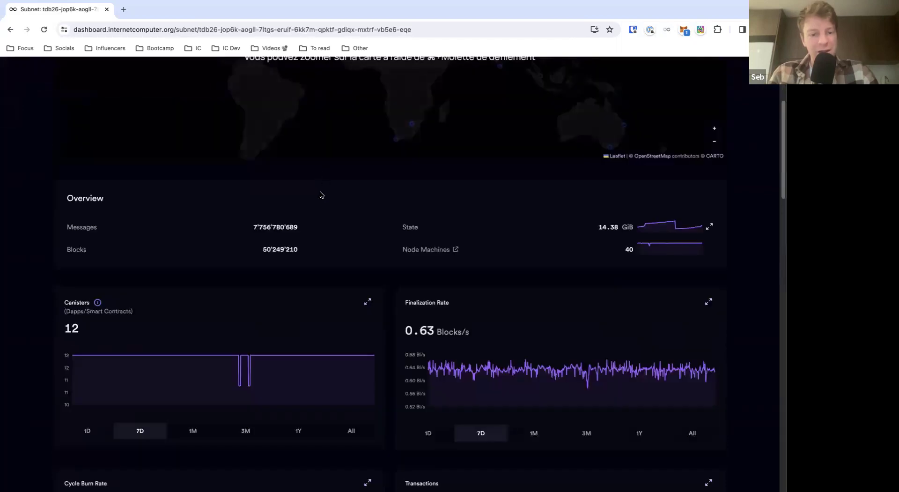
{"action": "scroll", "coordinate": [445, 304], "scroll_direction": "up", "scroll_amount": 3}
{"action": "scroll", "coordinate": [446, 304], "scroll_direction": "down", "scroll_amount": 7}
{"action": "scroll", "coordinate": [446, 304], "scroll_direction": "down", "scroll_amount": 10}
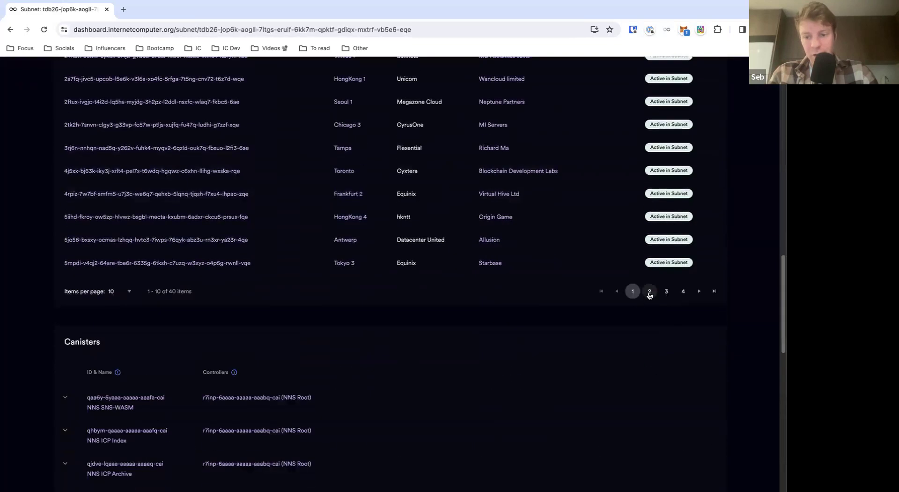
{"action": "left_click", "coordinate": [649, 291]}
{"action": "left_click", "coordinate": [666, 292]}
{"action": "left_click", "coordinate": [683, 291]}
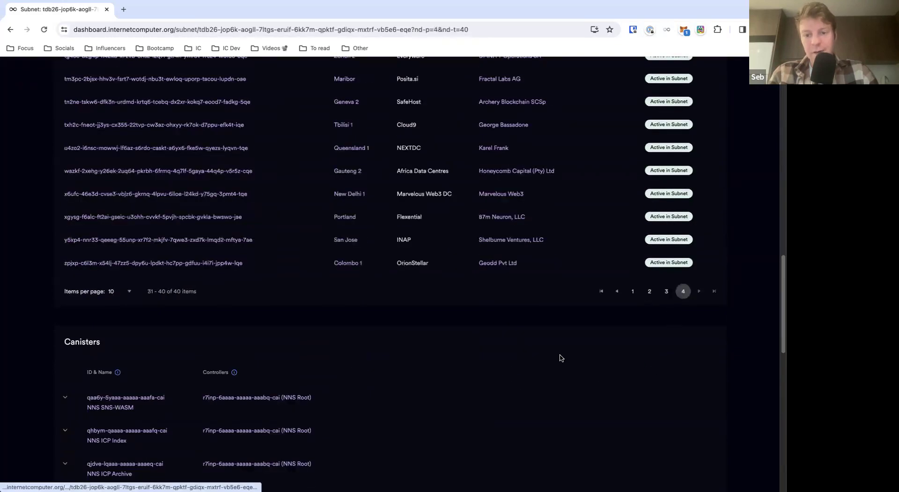
Step: Review the node machines on page 4, the overview figures and the world map of the NNS subnet
{"action": "scroll", "coordinate": [557, 357], "scroll_direction": "up", "scroll_amount": 4}
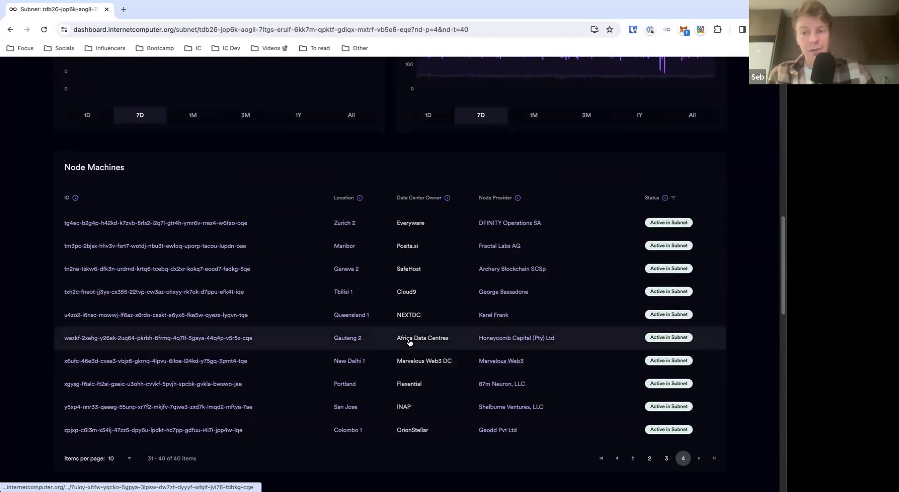
{"action": "scroll", "coordinate": [408, 342], "scroll_direction": "up", "scroll_amount": 4}
{"action": "scroll", "coordinate": [405, 335], "scroll_direction": "up", "scroll_amount": 8}
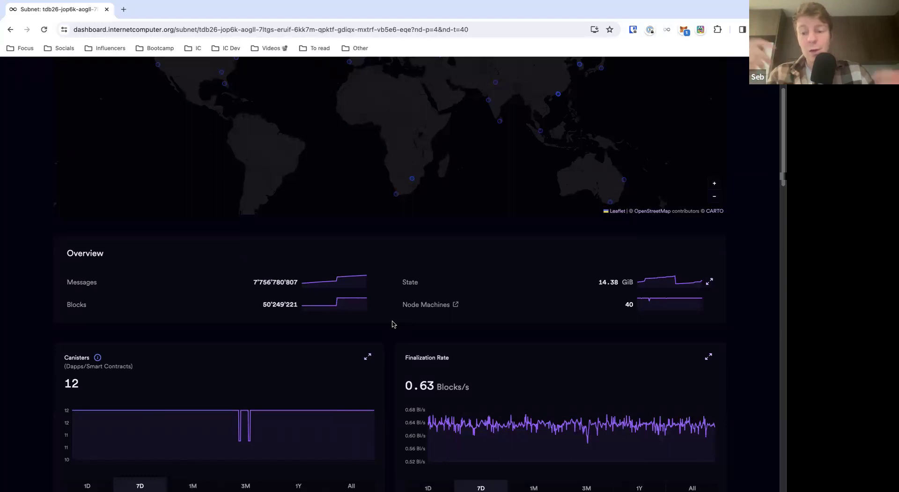
{"action": "scroll", "coordinate": [425, 138], "scroll_direction": "up", "scroll_amount": 3}
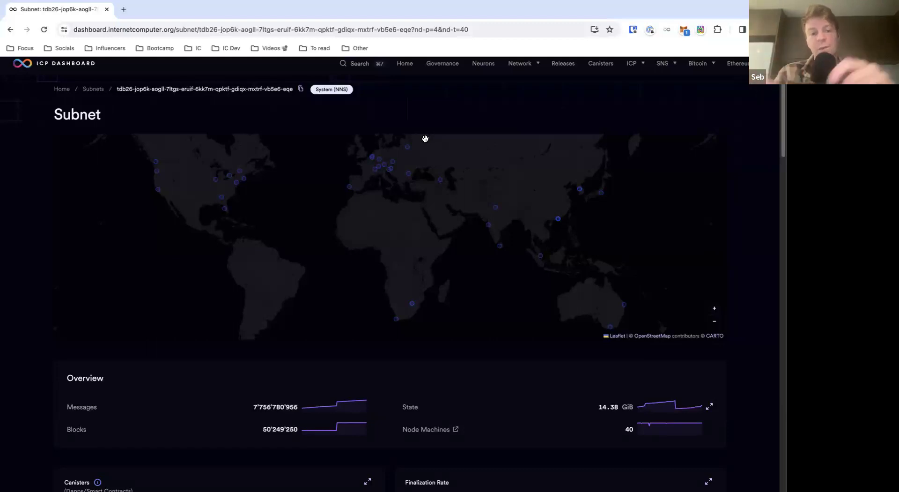
{"action": "scroll", "coordinate": [372, 255], "scroll_direction": "down", "scroll_amount": 1}
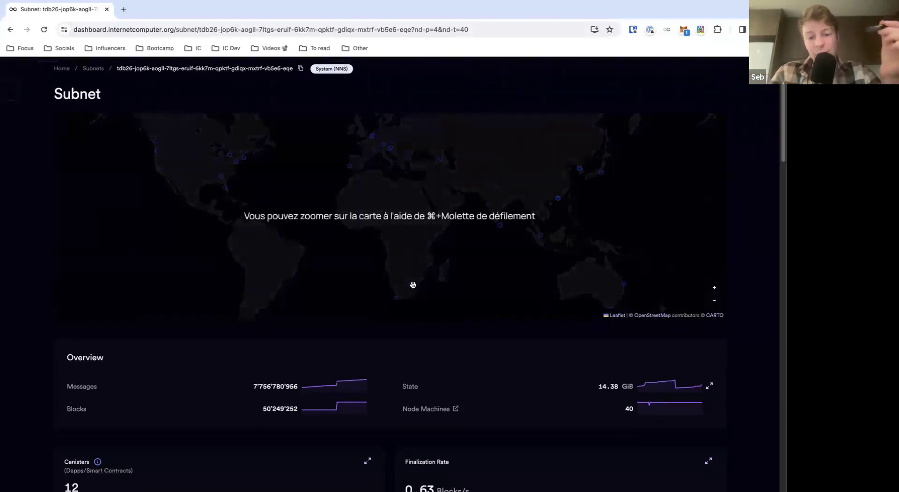
{"action": "scroll", "coordinate": [279, 229], "scroll_direction": "down", "scroll_amount": 1}
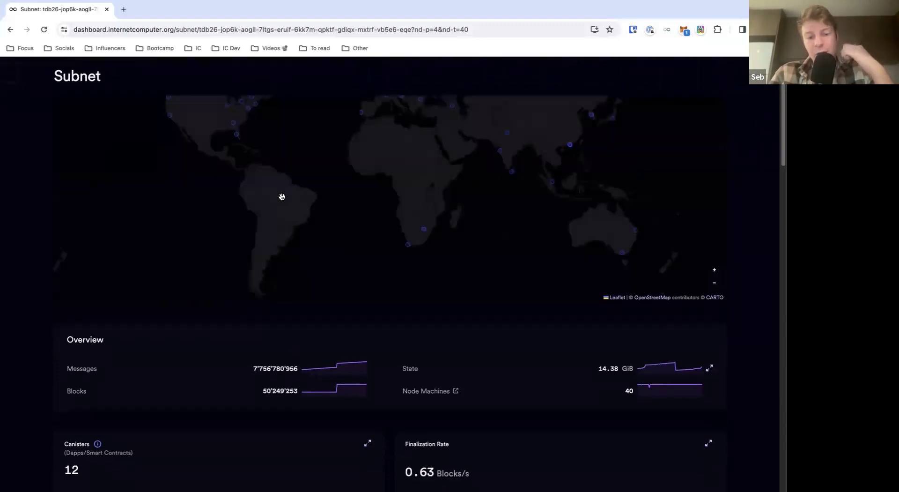
{"action": "scroll", "coordinate": [286, 255], "scroll_direction": "up", "scroll_amount": 1}
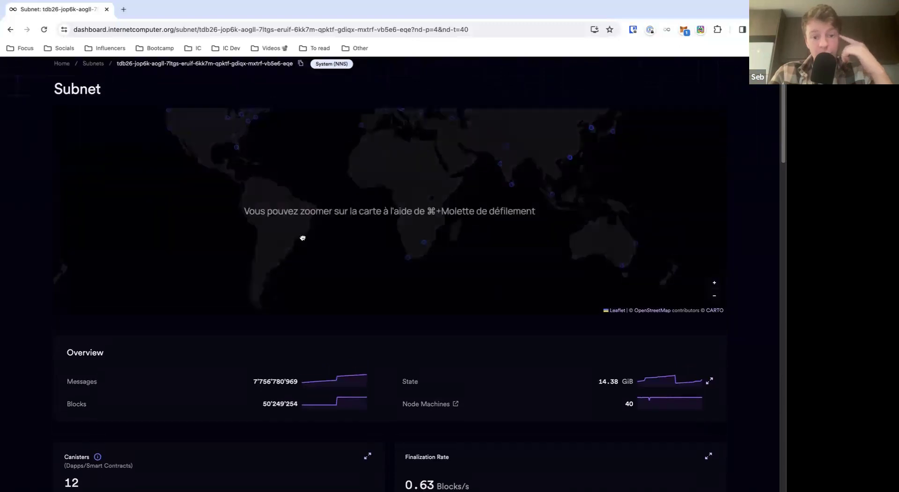
{"action": "scroll", "coordinate": [295, 243], "scroll_direction": "up", "scroll_amount": 2}
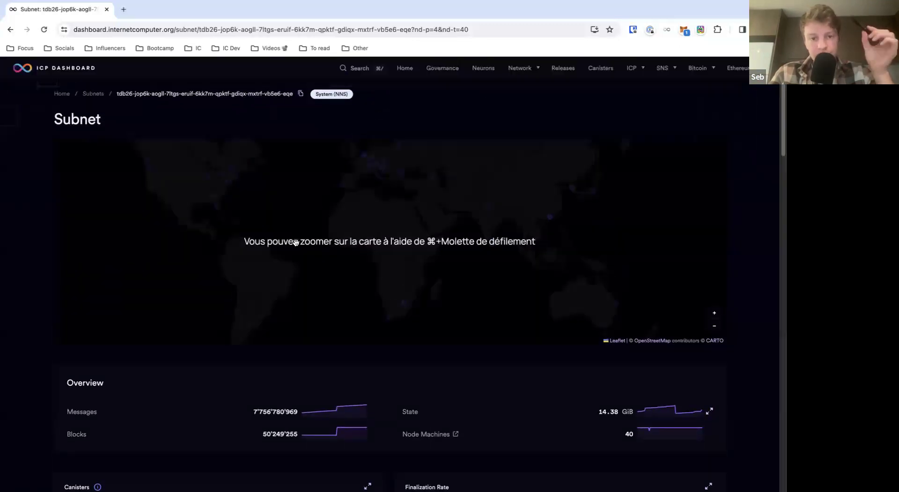
{"action": "left_click", "coordinate": [365, 69]}
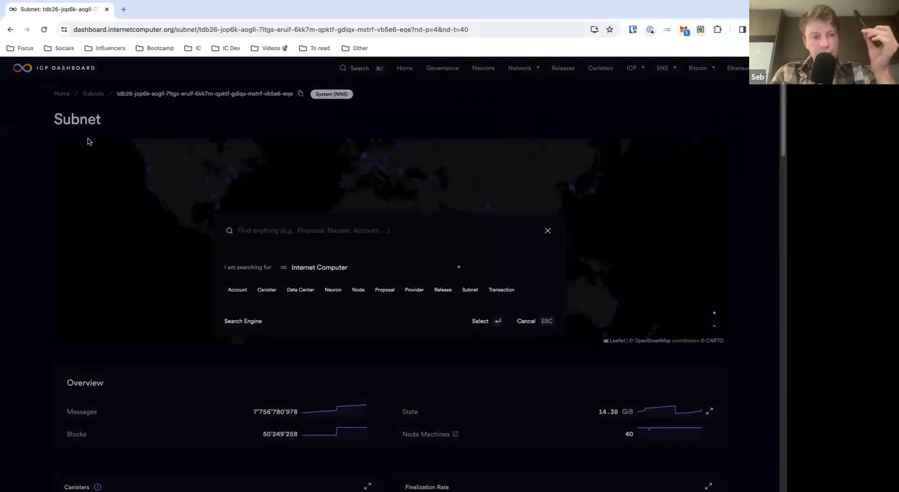
{"action": "key", "text": "super+bracketleft"}
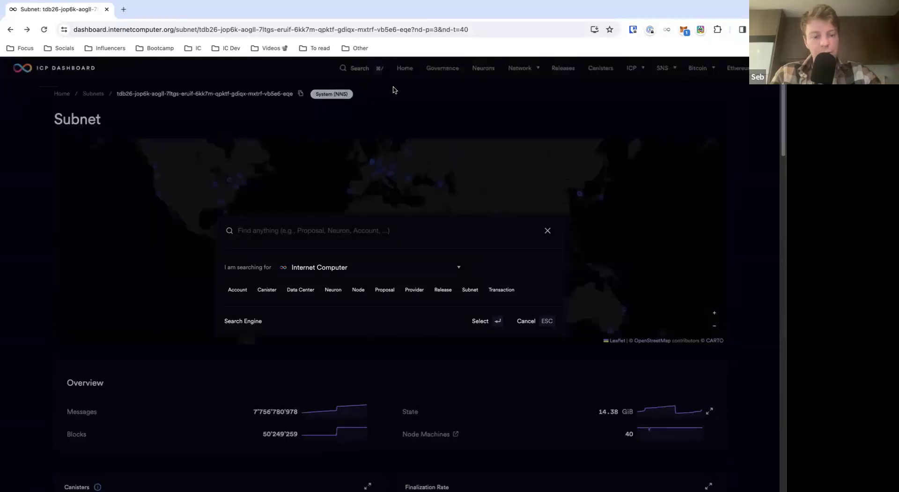
{"action": "left_click", "coordinate": [393, 90]}
Step: Return to the dashboard home page and inspect data centres in South Africa, North America and Europe on the node map
{"action": "left_click", "coordinate": [406, 69]}
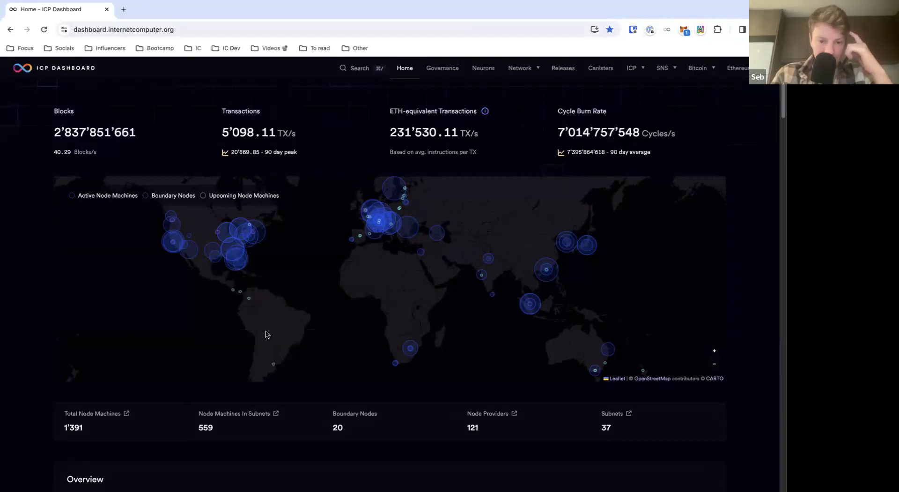
{"action": "mouse_move", "coordinate": [396, 365]}
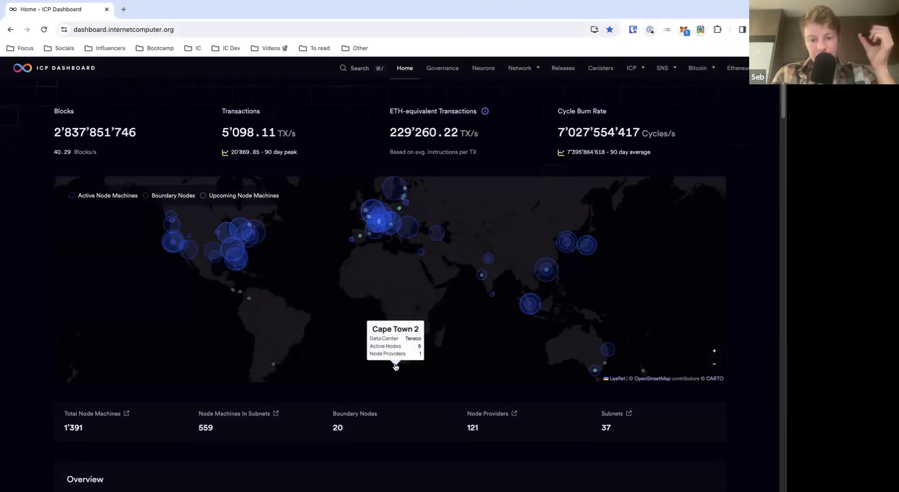
{"action": "scroll", "coordinate": [367, 294], "scroll_direction": "down", "scroll_amount": 3}
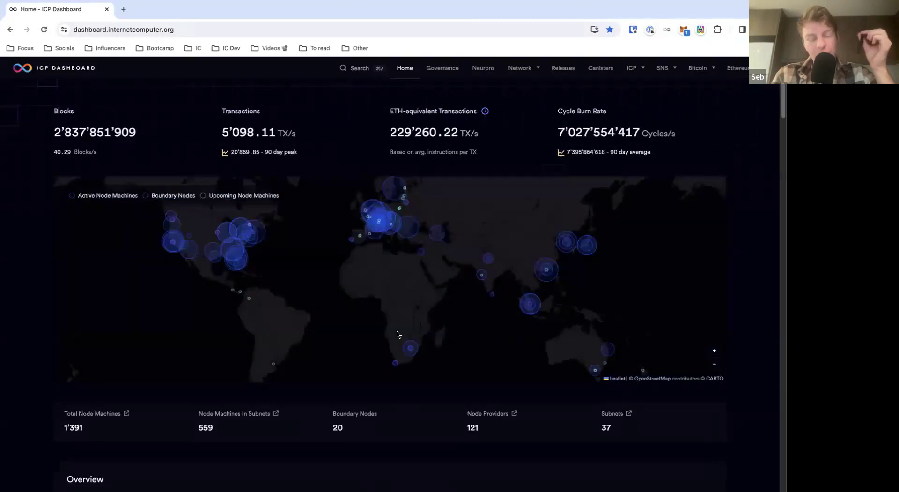
{"action": "mouse_move", "coordinate": [234, 246]}
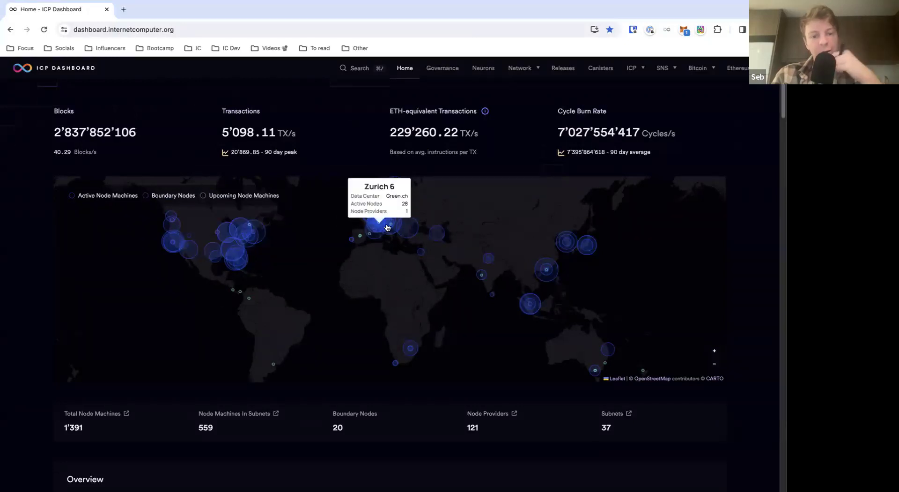
{"action": "scroll", "coordinate": [441, 228], "scroll_direction": "up", "scroll_amount": 1}
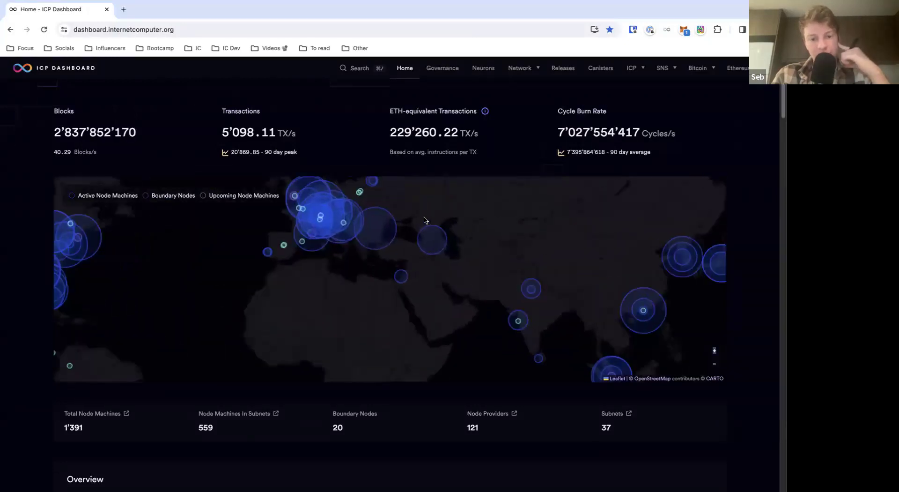
{"action": "scroll", "coordinate": [328, 243], "scroll_direction": "up", "scroll_amount": 1}
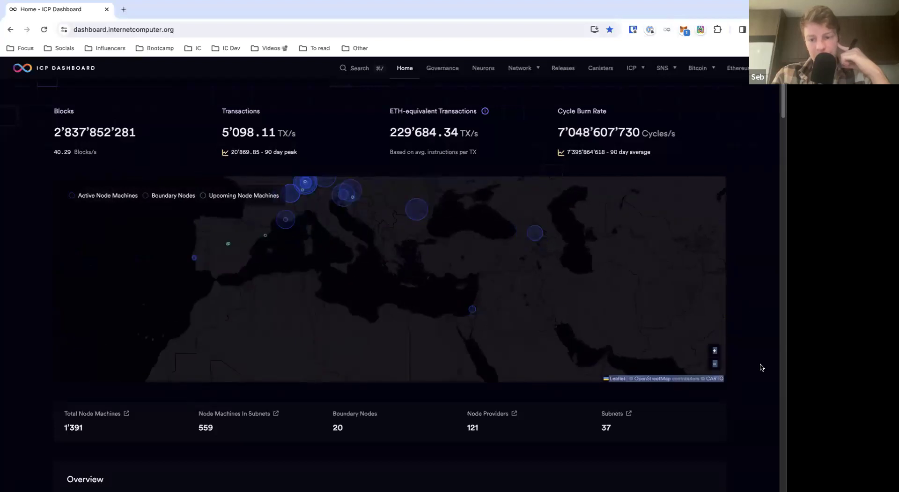
Step: Bring the whole world back into the node map and inspect the data centres in Tel Aviv and East Asia
{"action": "left_click", "coordinate": [718, 365]}
{"action": "left_click", "coordinate": [719, 365]}
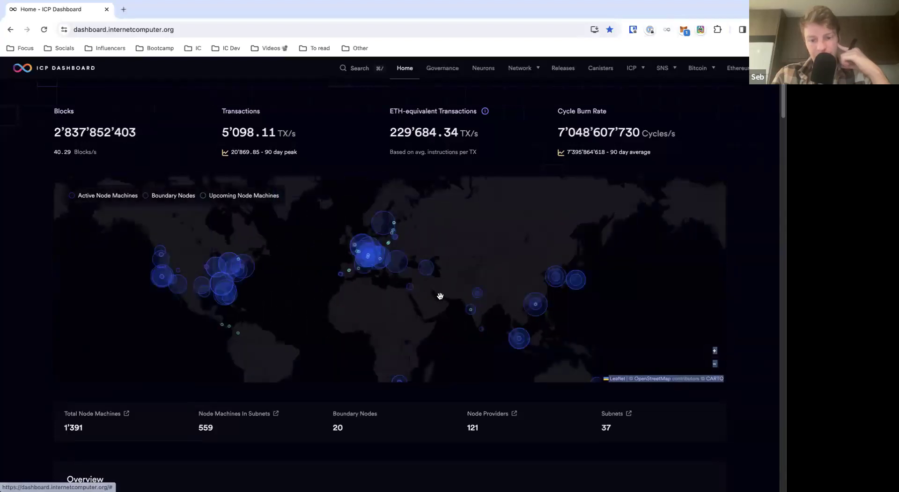
{"action": "mouse_move", "coordinate": [411, 290]}
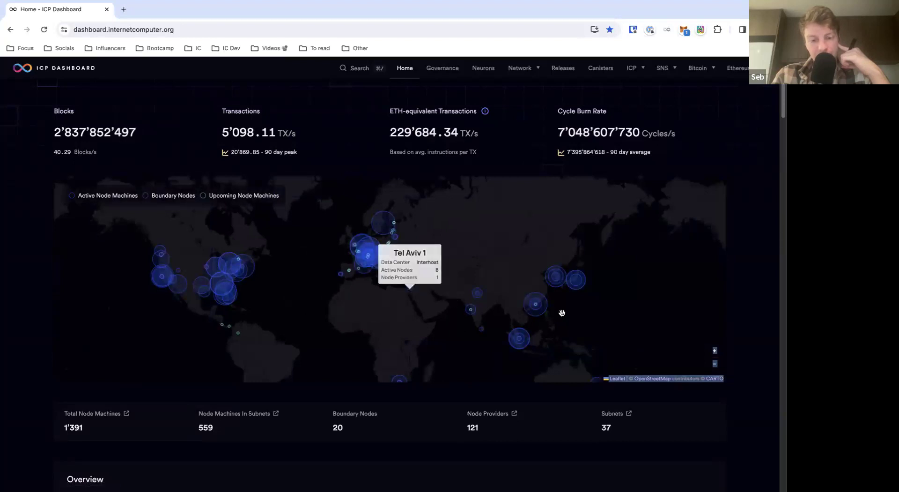
{"action": "left_click_drag", "start_coordinate": [492, 259], "coordinate": [468, 252]}
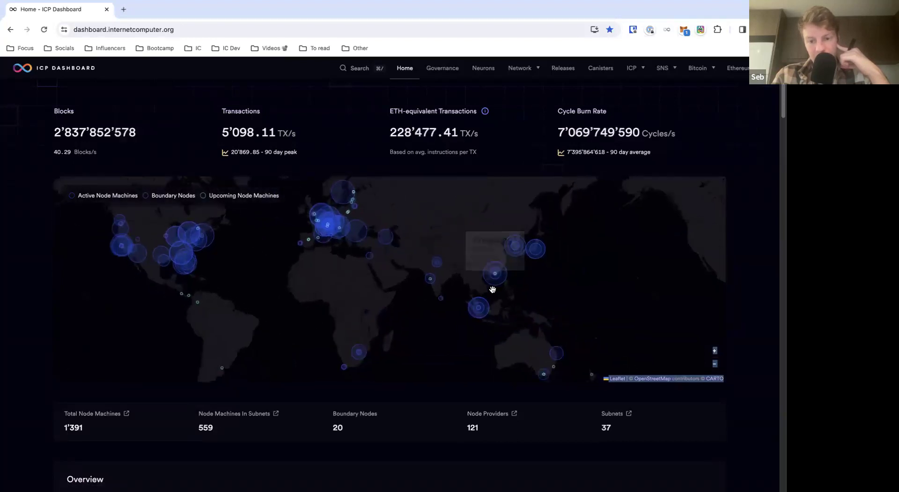
Step: Inspect the data centre on India's west coast on the node map
{"action": "left_click_drag", "start_coordinate": [521, 328], "coordinate": [518, 283]}
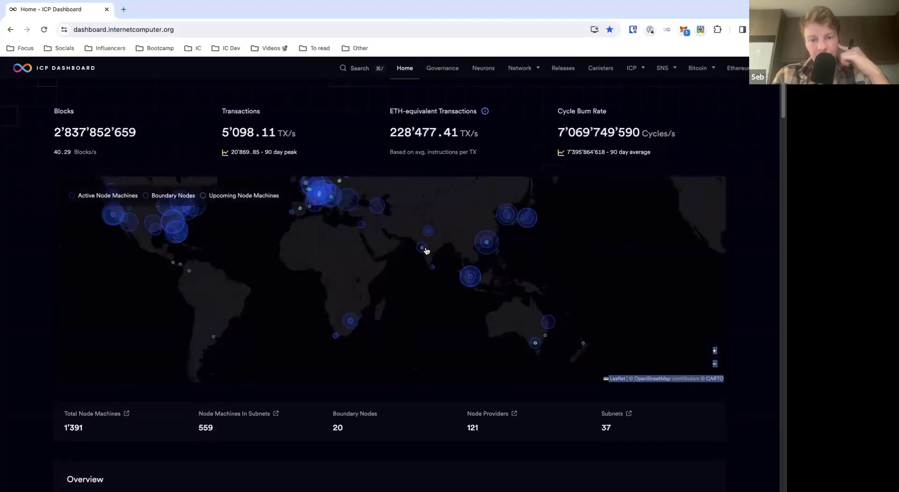
{"action": "mouse_move", "coordinate": [422, 248]}
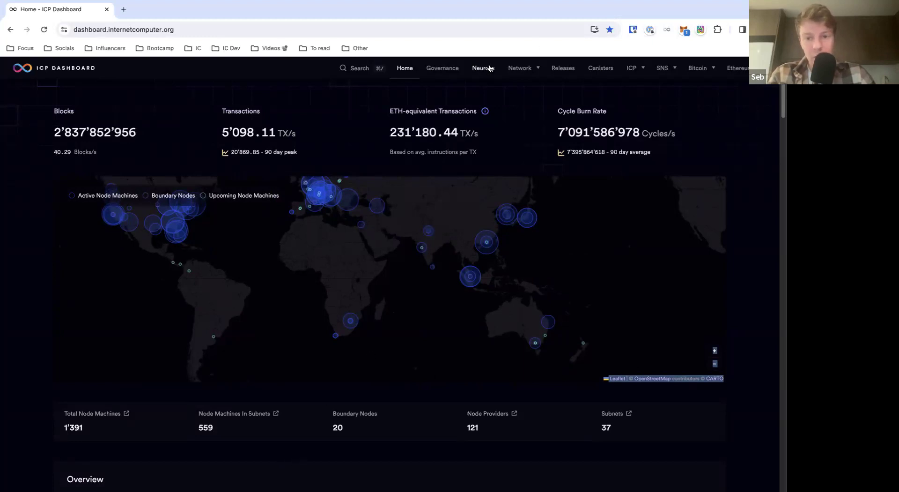
Step: Open the first application subnet from the network's Subnets list and examine its overview figures and metric charts
{"action": "left_click", "coordinate": [520, 68]}
{"action": "left_click", "coordinate": [518, 89]}
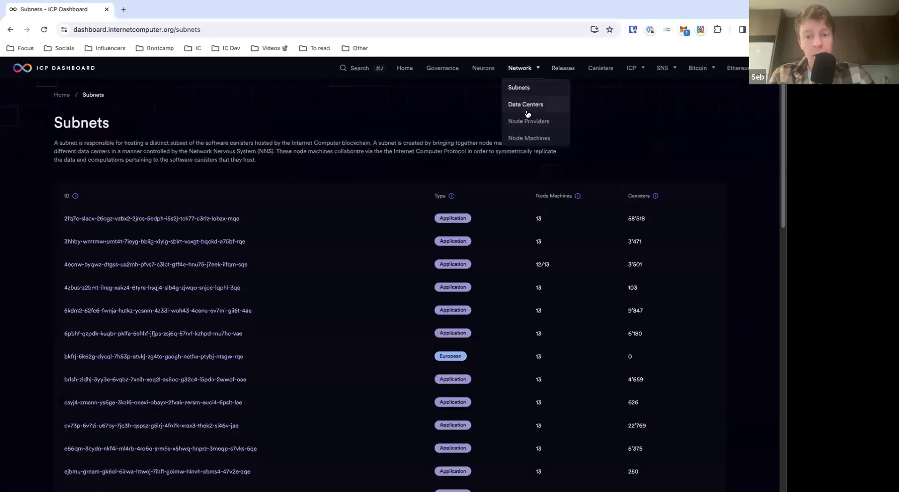
{"action": "left_click", "coordinate": [183, 218]}
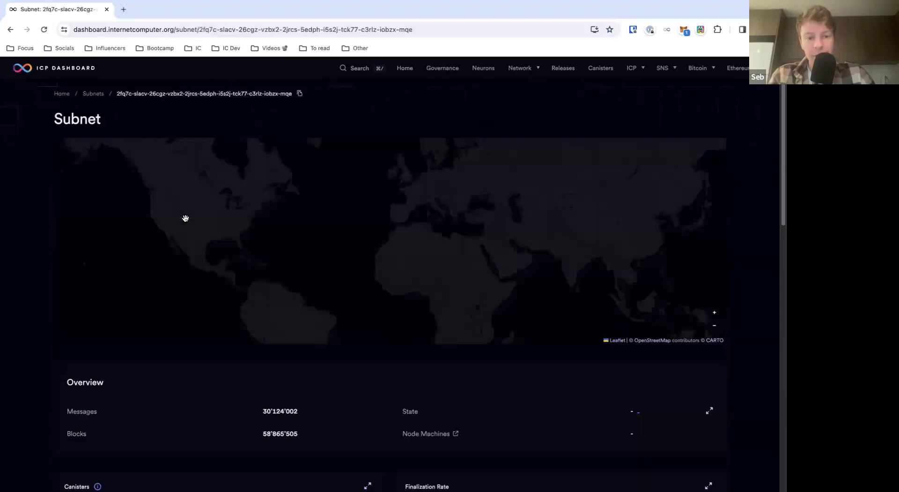
{"action": "scroll", "coordinate": [318, 257], "scroll_direction": "down", "scroll_amount": 2}
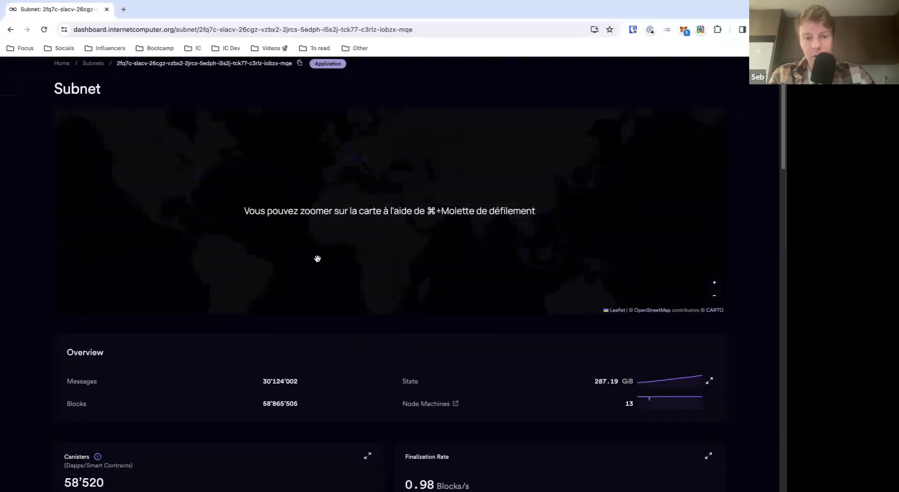
{"action": "scroll", "coordinate": [405, 263], "scroll_direction": "down", "scroll_amount": 6}
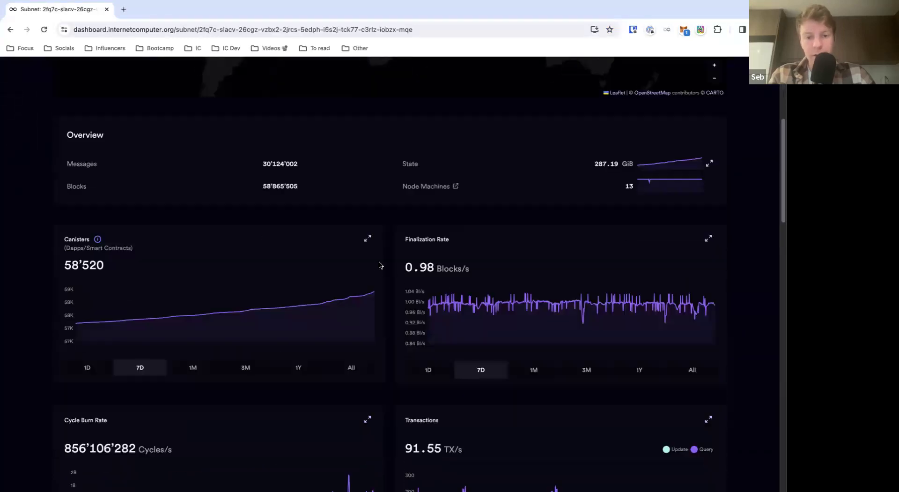
Step: Review both pages of the subnet's Node Machines table, ending back on page 1
{"action": "scroll", "coordinate": [349, 260], "scroll_direction": "down", "scroll_amount": 8}
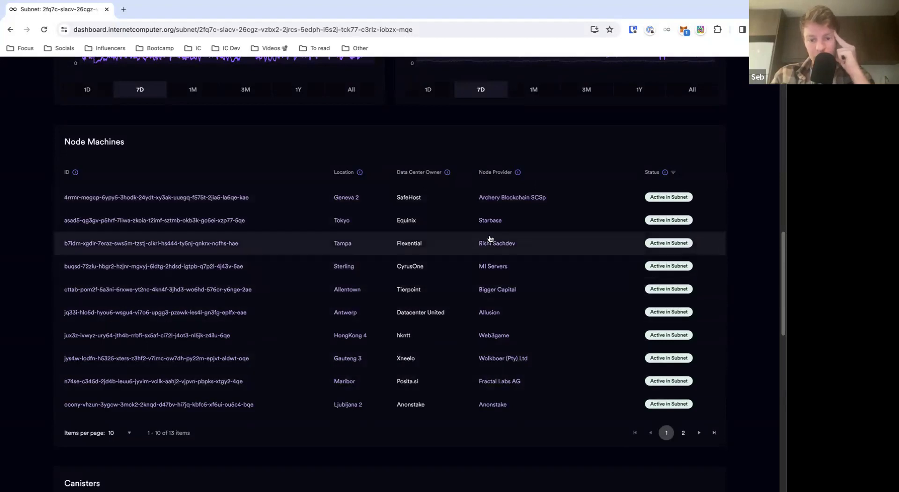
{"action": "left_click", "coordinate": [683, 432]}
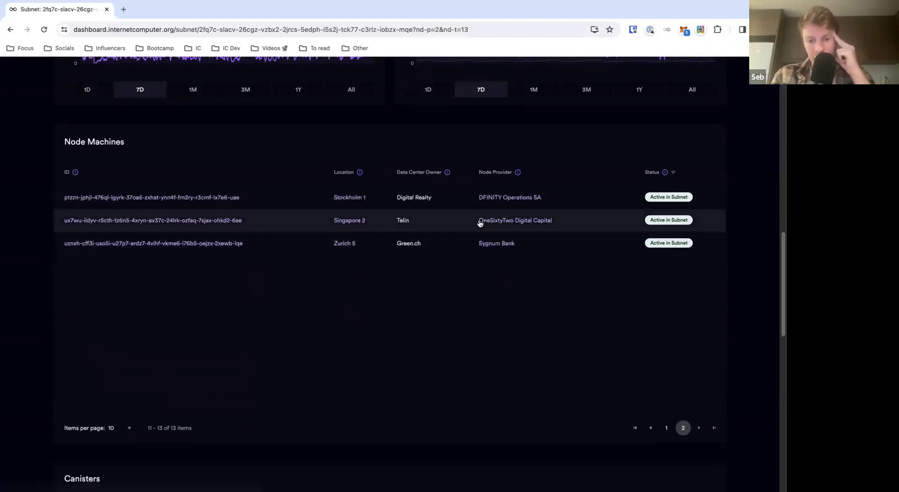
{"action": "left_click", "coordinate": [666, 428]}
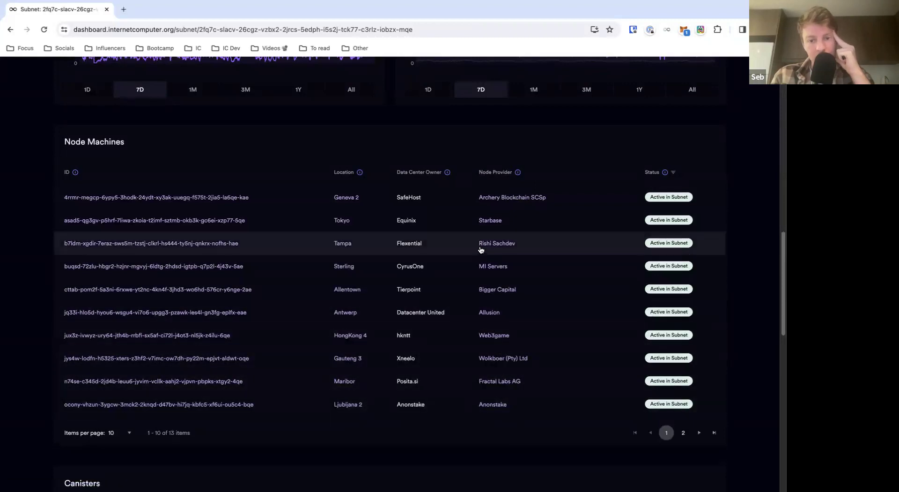
{"action": "scroll", "coordinate": [488, 246], "scroll_direction": "down", "scroll_amount": 1}
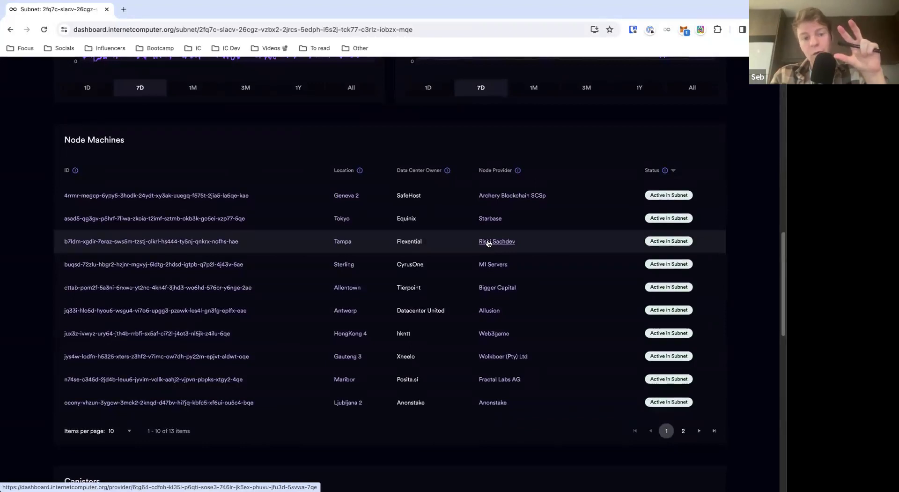
Step: Return to the subnet's world map and inspect its node location in South Africa
{"action": "scroll", "coordinate": [394, 240], "scroll_direction": "up", "scroll_amount": 1}
{"action": "scroll", "coordinate": [394, 241], "scroll_direction": "up", "scroll_amount": 3}
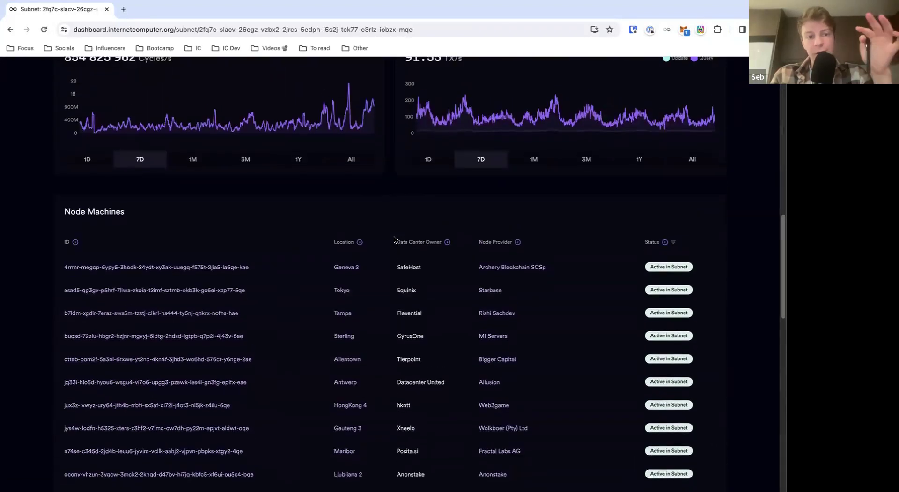
{"action": "scroll", "coordinate": [393, 237], "scroll_direction": "up", "scroll_amount": 8}
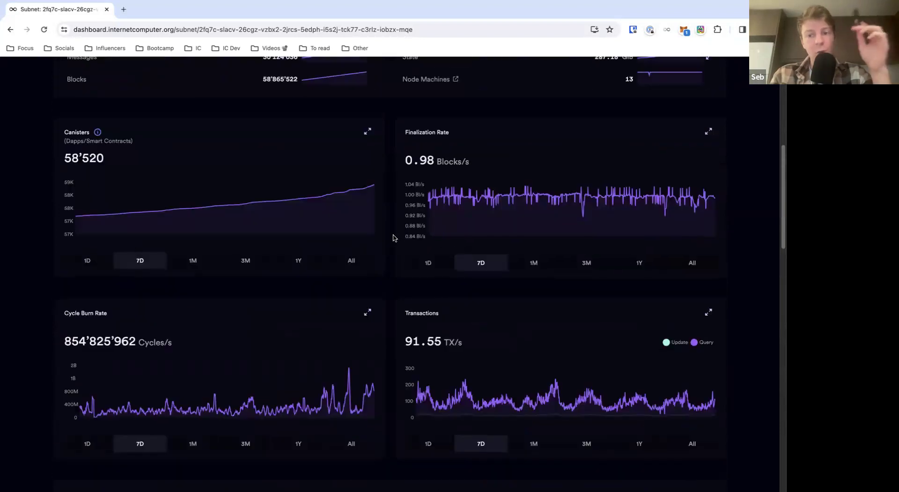
{"action": "scroll", "coordinate": [393, 237], "scroll_direction": "up", "scroll_amount": 8}
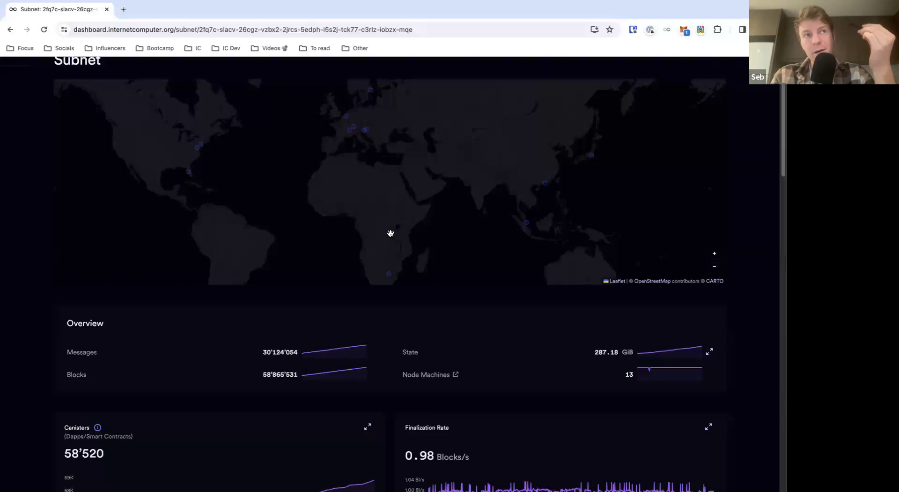
{"action": "mouse_move", "coordinate": [389, 274]}
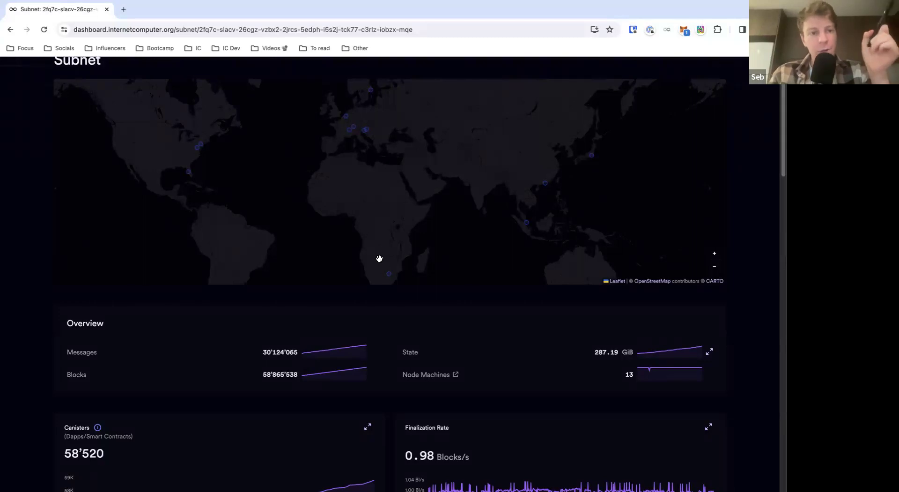
{"action": "left_click", "coordinate": [124, 10]}
{"action": "type", "text": "tw"}
{"action": "key", "text": "Return"}
{"action": "left_click", "coordinate": [185, 92]}
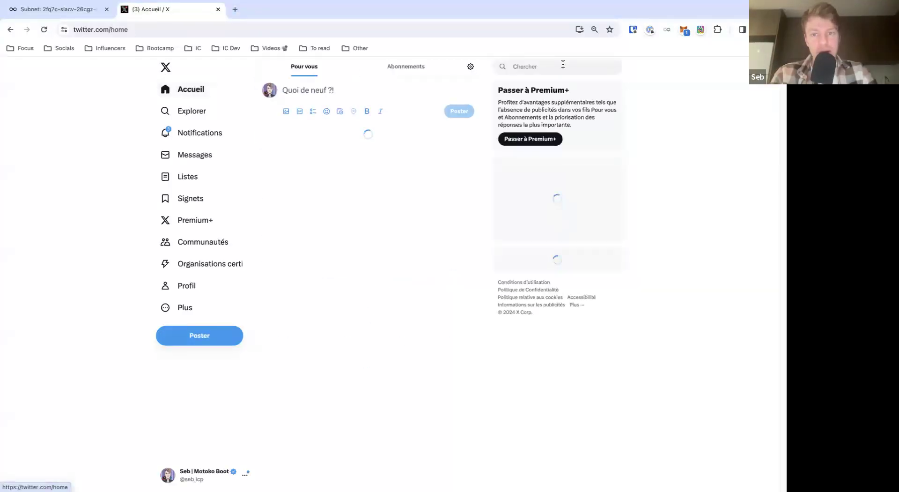
{"action": "left_click", "coordinate": [561, 66]}
{"action": "type", "text": "dfinity"}
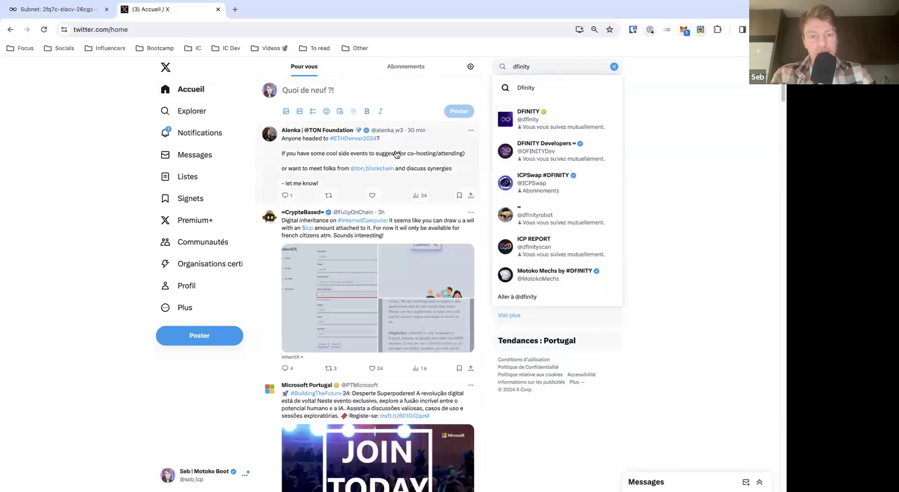
{"action": "left_click", "coordinate": [568, 120]}
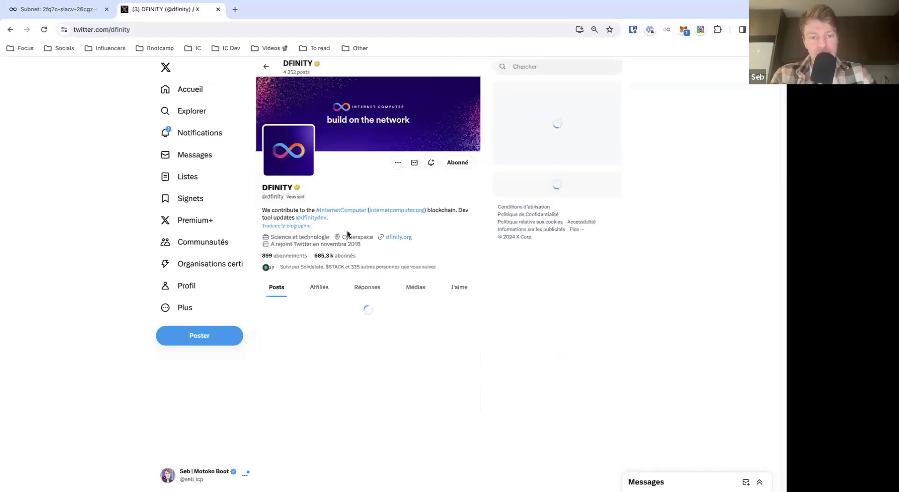
Step: Look through the recent posts on the DFINITY profile for the node metrics announcement
{"action": "scroll", "coordinate": [351, 262], "scroll_direction": "down", "scroll_amount": 10}
{"action": "scroll", "coordinate": [353, 270], "scroll_direction": "down", "scroll_amount": 15}
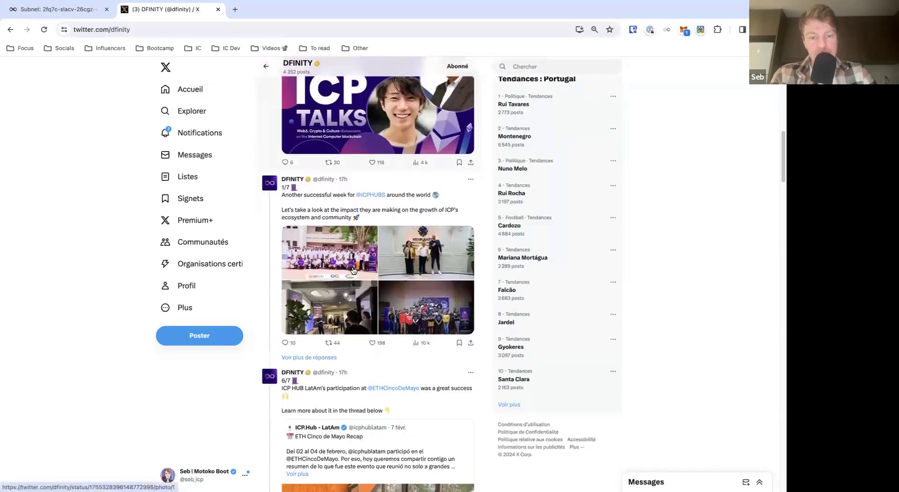
{"action": "scroll", "coordinate": [353, 270], "scroll_direction": "down", "scroll_amount": 15}
{"action": "scroll", "coordinate": [353, 270], "scroll_direction": "down", "scroll_amount": 15}
{"action": "scroll", "coordinate": [353, 270], "scroll_direction": "up", "scroll_amount": 20}
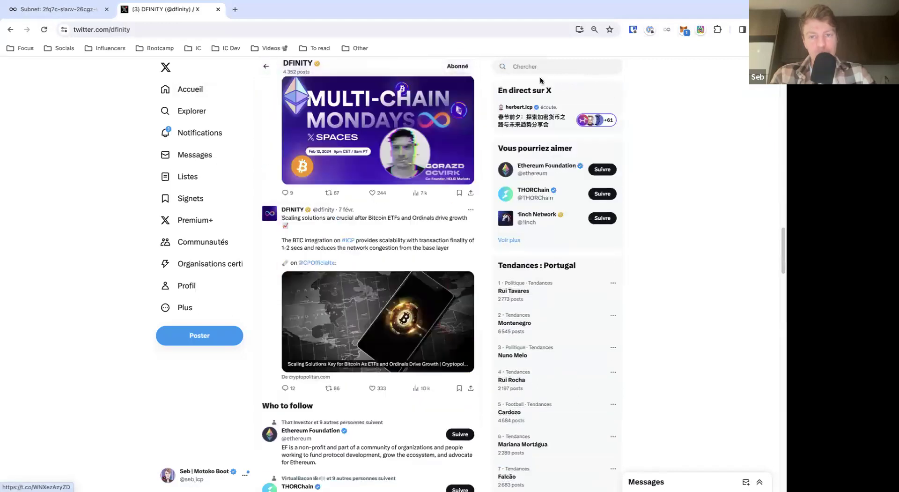
{"action": "left_click", "coordinate": [553, 66]}
{"action": "type", "text": "dfin"}
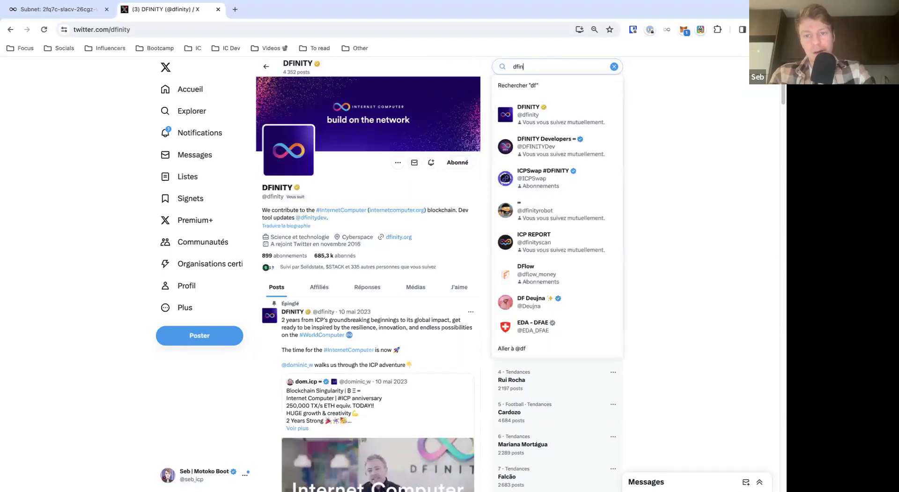
{"action": "type", "text": "ity.de"}
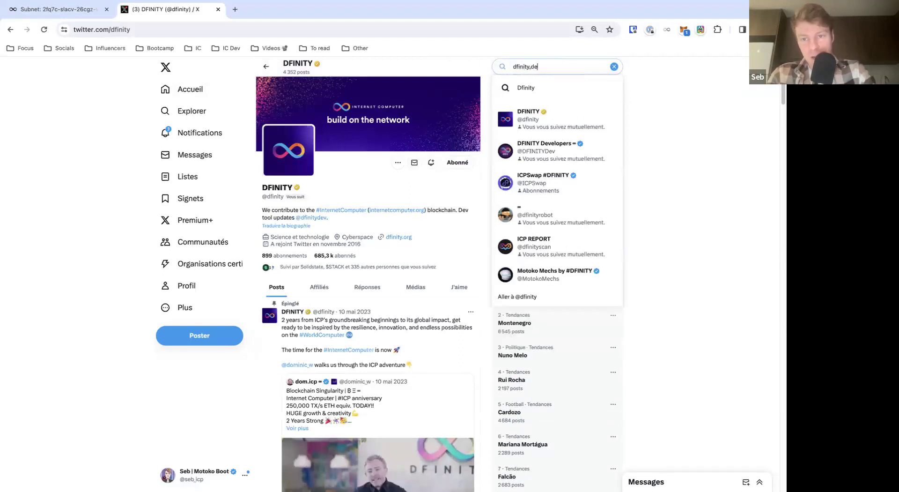
{"action": "key", "text": "BackSpace"}
{"action": "key", "text": "BackSpace"}
{"action": "key", "text": "BackSpace"}
{"action": "type", "text": "dev"}
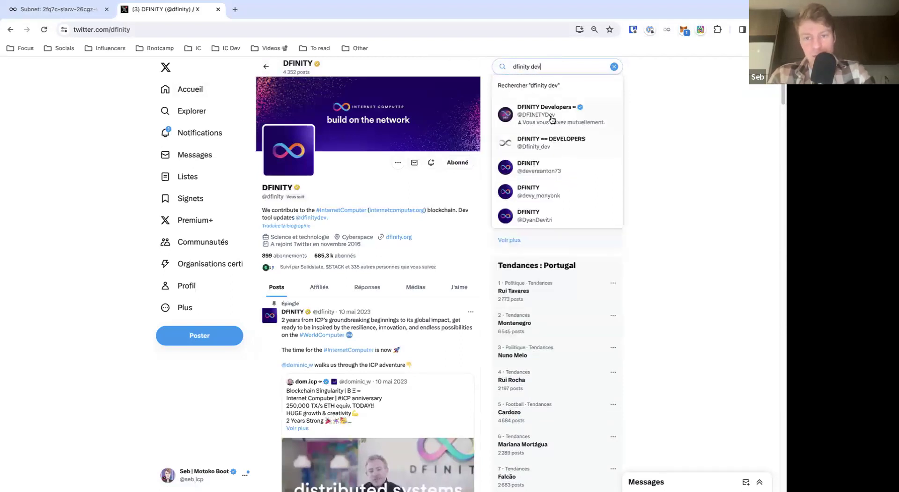
{"action": "left_click", "coordinate": [552, 120]}
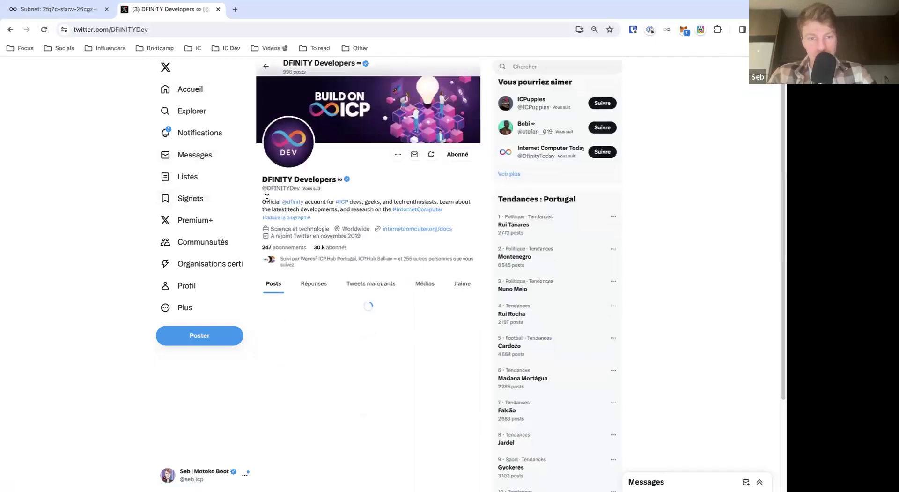
Step: Find the post about verifiable ICP node metrics on the DFINITY Developers profile and open its linked Medium article
{"action": "scroll", "coordinate": [267, 198], "scroll_direction": "down", "scroll_amount": 3}
{"action": "scroll", "coordinate": [387, 183], "scroll_direction": "up", "scroll_amount": 3}
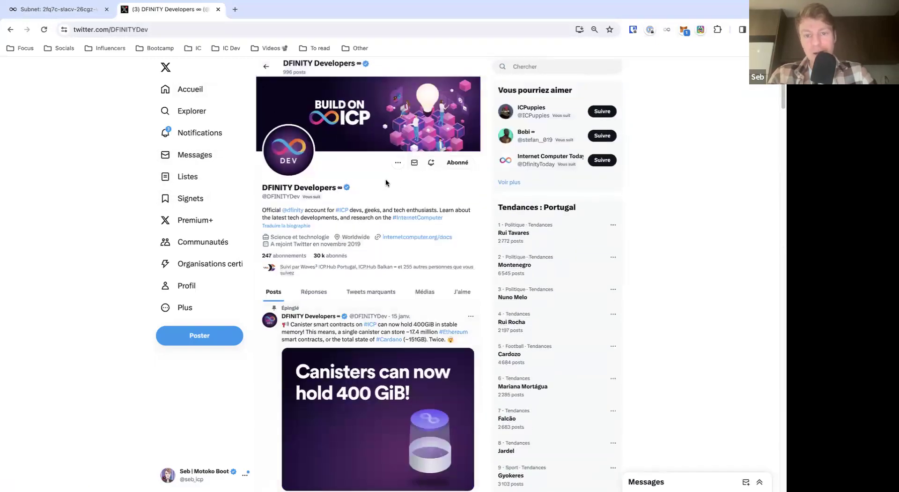
{"action": "scroll", "coordinate": [370, 209], "scroll_direction": "down", "scroll_amount": 2}
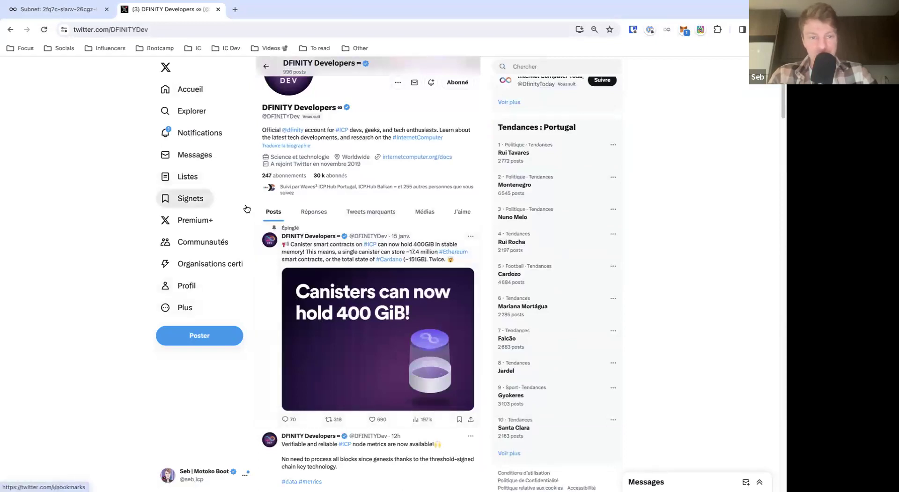
{"action": "scroll", "coordinate": [297, 236], "scroll_direction": "down", "scroll_amount": 4}
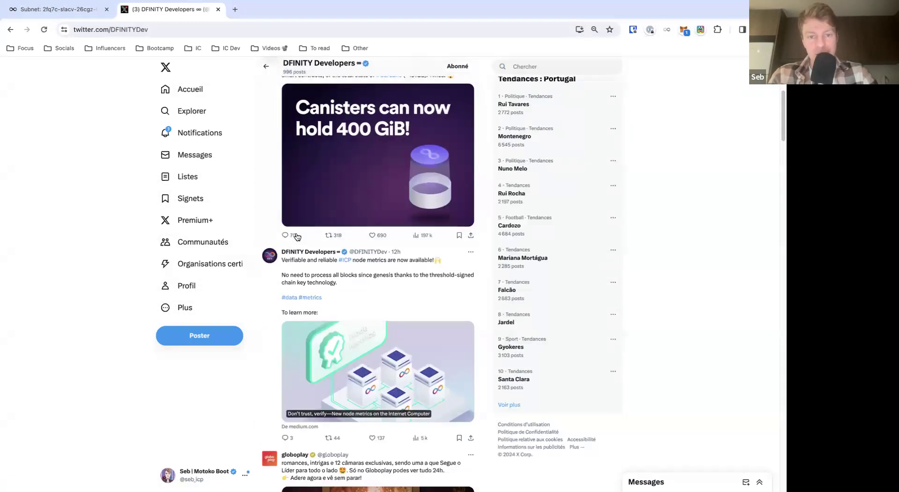
{"action": "scroll", "coordinate": [296, 237], "scroll_direction": "down", "scroll_amount": 5}
{"action": "scroll", "coordinate": [372, 246], "scroll_direction": "up", "scroll_amount": 2}
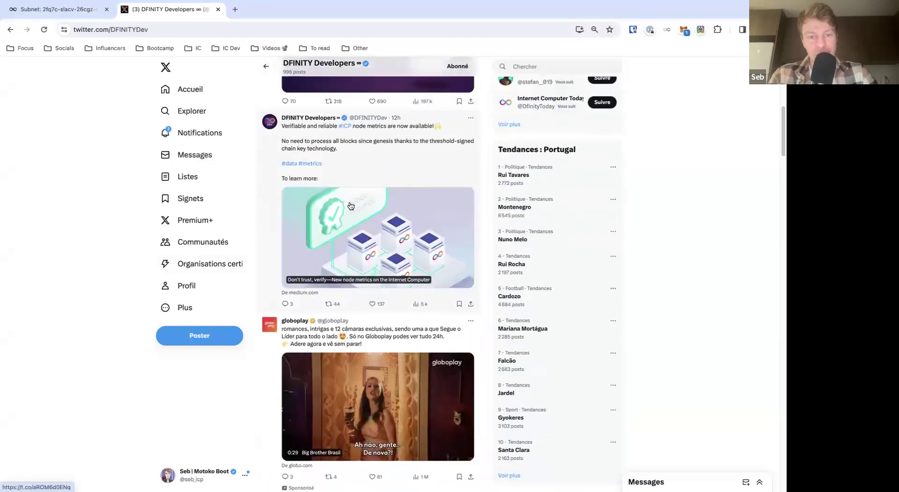
{"action": "left_click", "coordinate": [372, 246]}
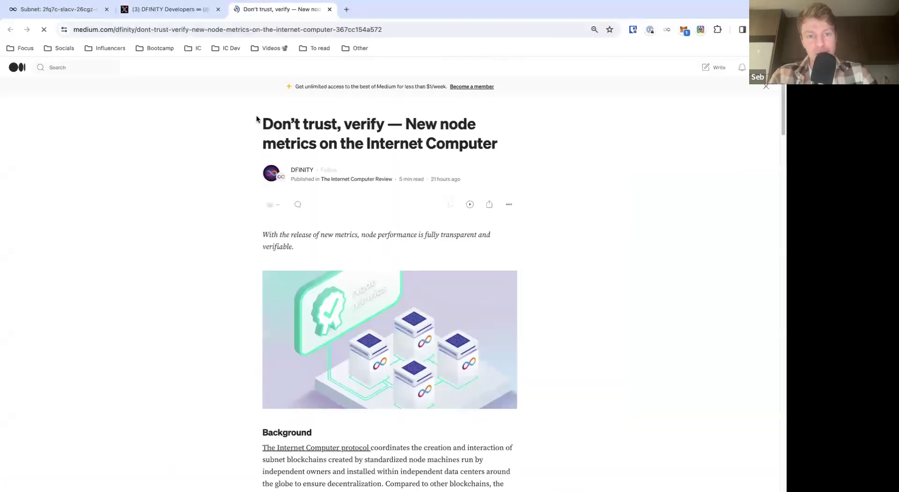
Step: Read the node metrics article from its title through the Background, architecture diagram and Recent updates sections
{"action": "scroll", "coordinate": [461, 205], "scroll_direction": "down", "scroll_amount": 1}
{"action": "left_click_drag", "start_coordinate": [261, 102], "coordinate": [729, 147]}
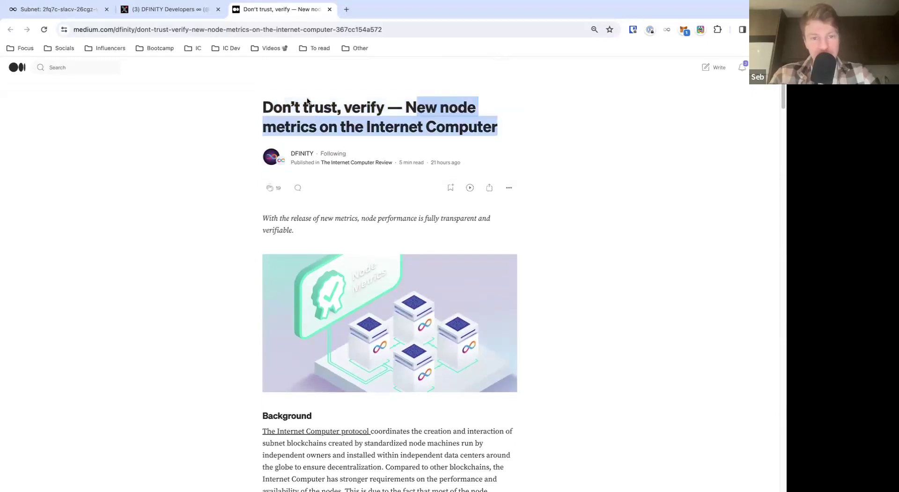
{"action": "scroll", "coordinate": [244, 202], "scroll_direction": "down", "scroll_amount": 1}
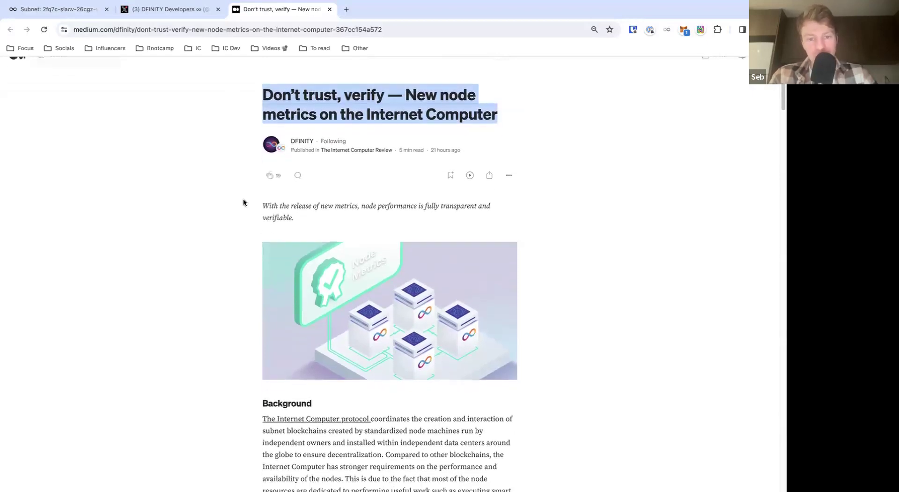
{"action": "scroll", "coordinate": [243, 202], "scroll_direction": "down", "scroll_amount": 3}
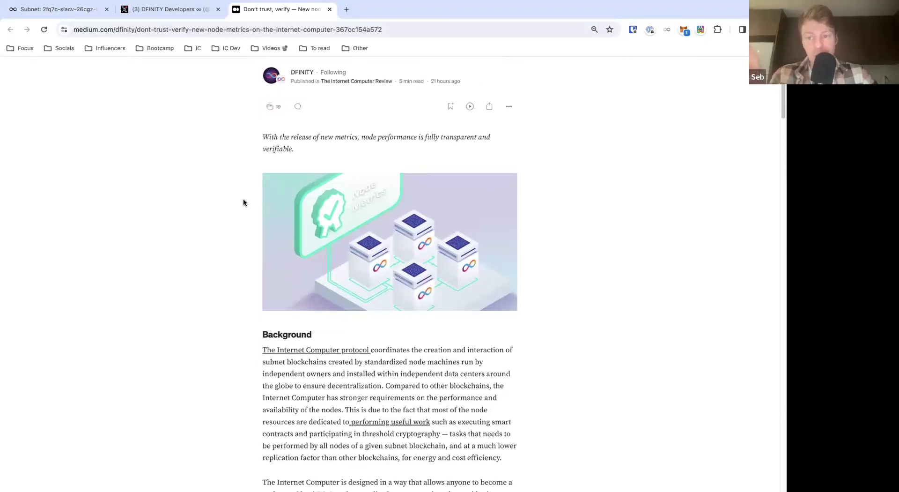
{"action": "scroll", "coordinate": [271, 259], "scroll_direction": "down", "scroll_amount": 10}
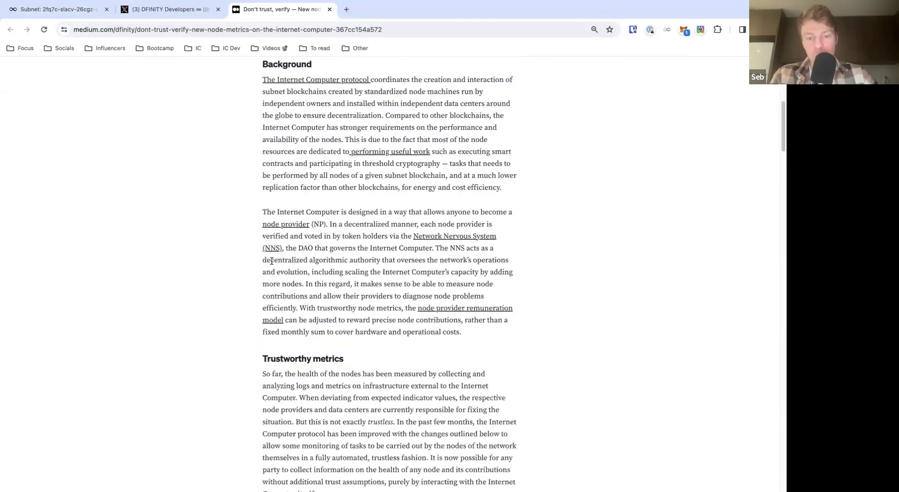
{"action": "scroll", "coordinate": [271, 260], "scroll_direction": "down", "scroll_amount": 20}
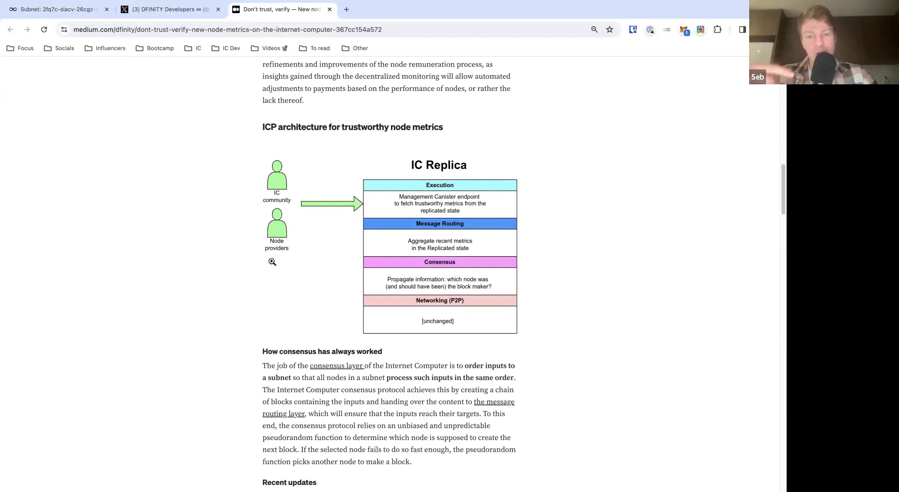
{"action": "scroll", "coordinate": [272, 261], "scroll_direction": "down", "scroll_amount": 7}
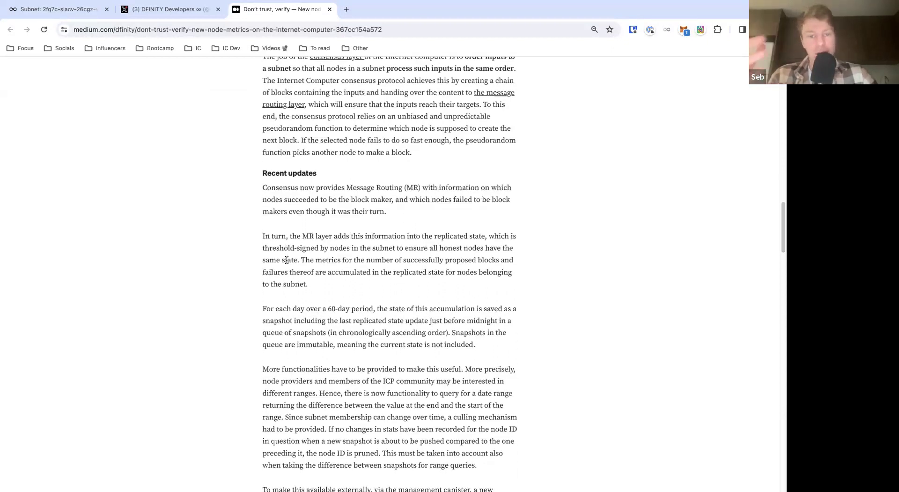
{"action": "scroll", "coordinate": [286, 260], "scroll_direction": "down", "scroll_amount": 2}
{"action": "scroll", "coordinate": [288, 263], "scroll_direction": "down", "scroll_amount": 2}
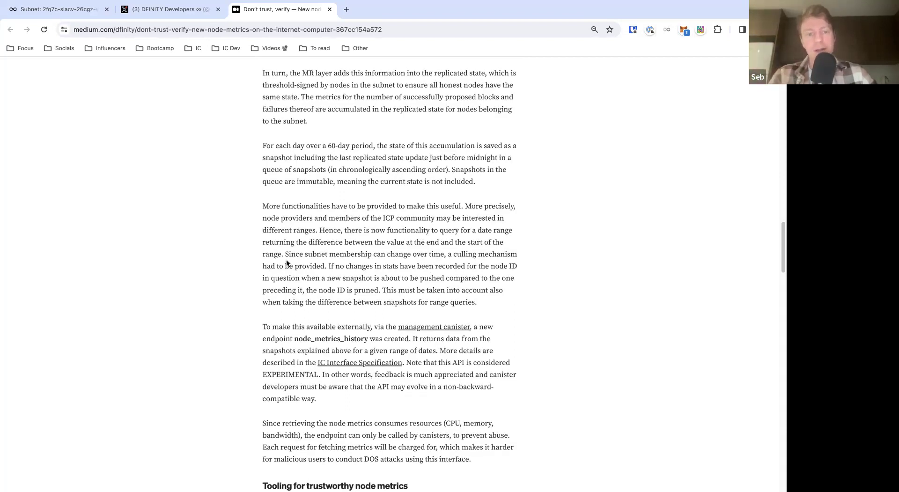
Step: Skim the rest of the node metrics article and open its publication, The Internet Computer Review
{"action": "scroll", "coordinate": [288, 263], "scroll_direction": "down", "scroll_amount": 12}
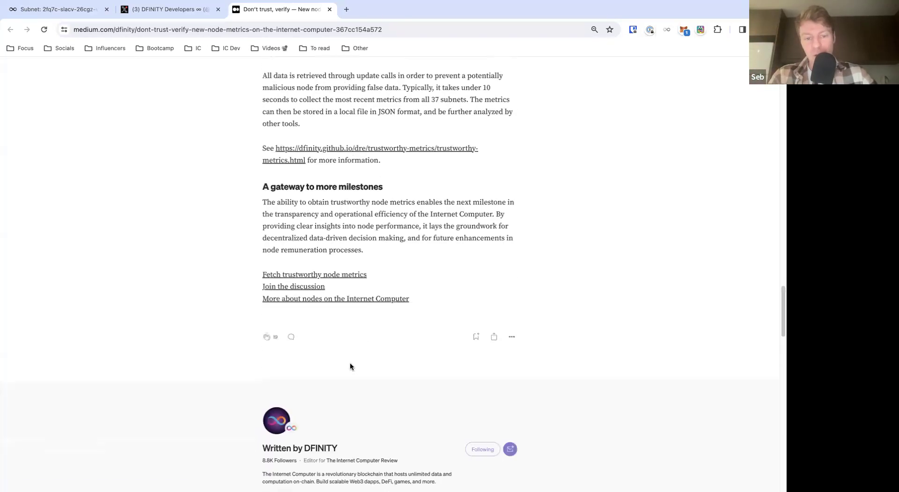
{"action": "scroll", "coordinate": [349, 366], "scroll_direction": "up", "scroll_amount": 15}
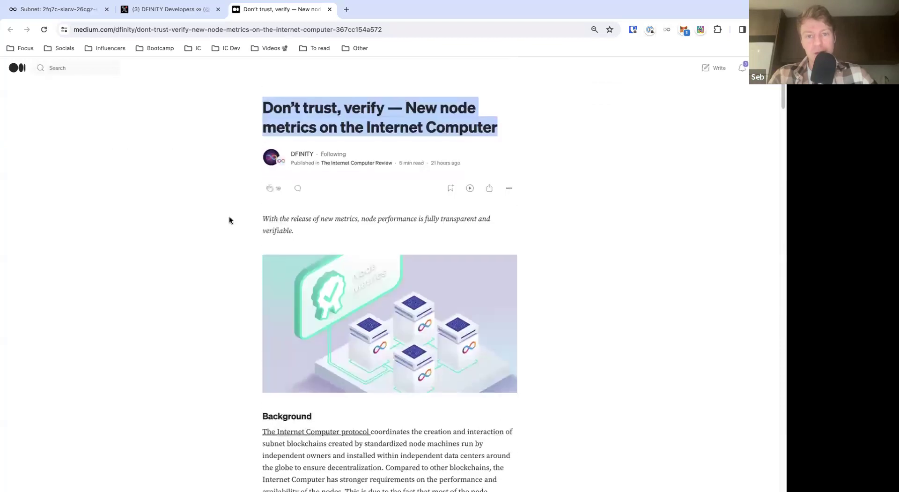
{"action": "left_click", "coordinate": [373, 162]}
Step: Return to the subnet's dashboard page and review its metrics charts and Node Machines list
{"action": "left_click", "coordinate": [66, 11]}
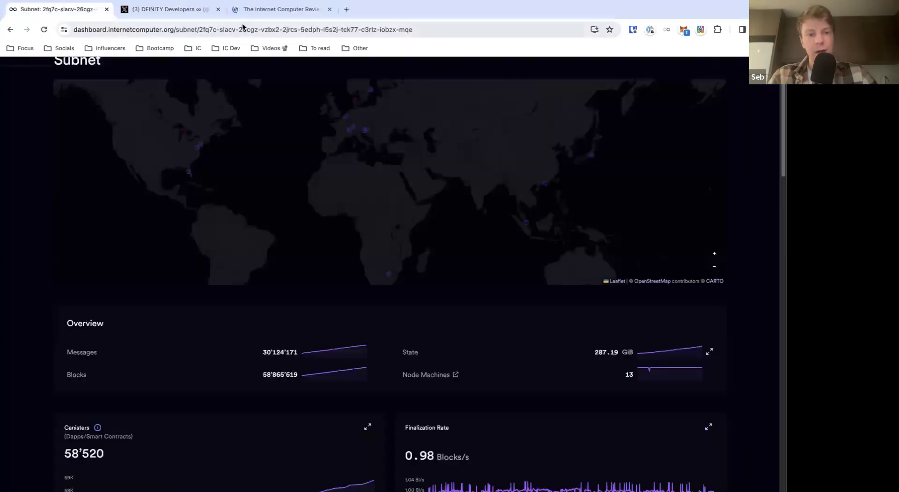
{"action": "scroll", "coordinate": [264, 214], "scroll_direction": "down", "scroll_amount": 3}
{"action": "scroll", "coordinate": [377, 276], "scroll_direction": "down", "scroll_amount": 3}
{"action": "scroll", "coordinate": [377, 276], "scroll_direction": "down", "scroll_amount": 8}
{"action": "scroll", "coordinate": [376, 276], "scroll_direction": "up", "scroll_amount": 3}
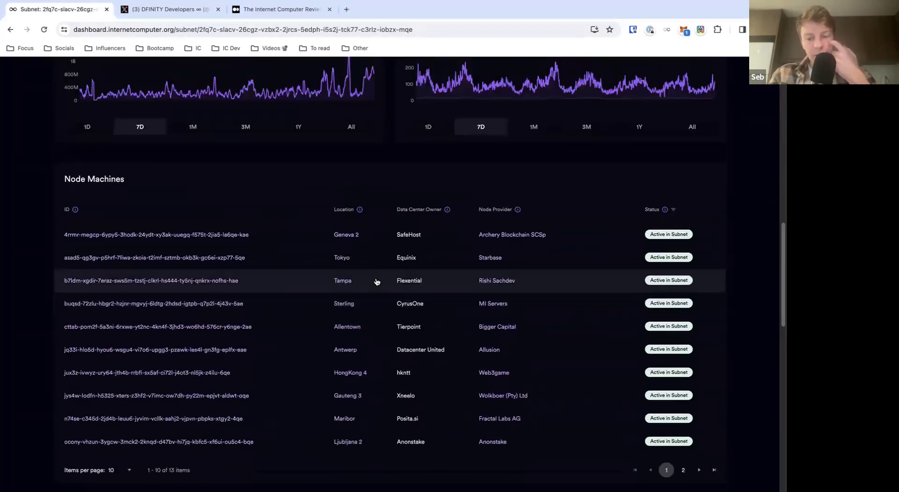
{"action": "scroll", "coordinate": [377, 281], "scroll_direction": "up", "scroll_amount": 15}
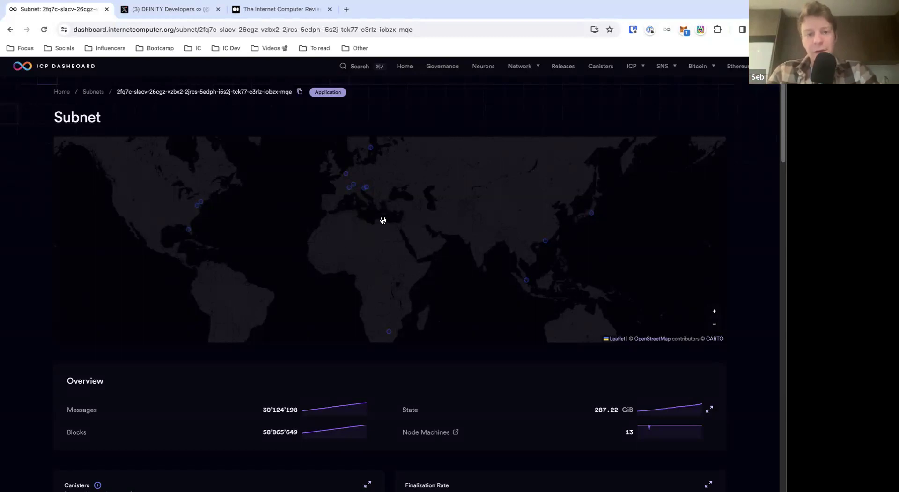
Step: Look over the dashboard's Network sections and open the Canisters page
{"action": "left_click", "coordinate": [523, 71]}
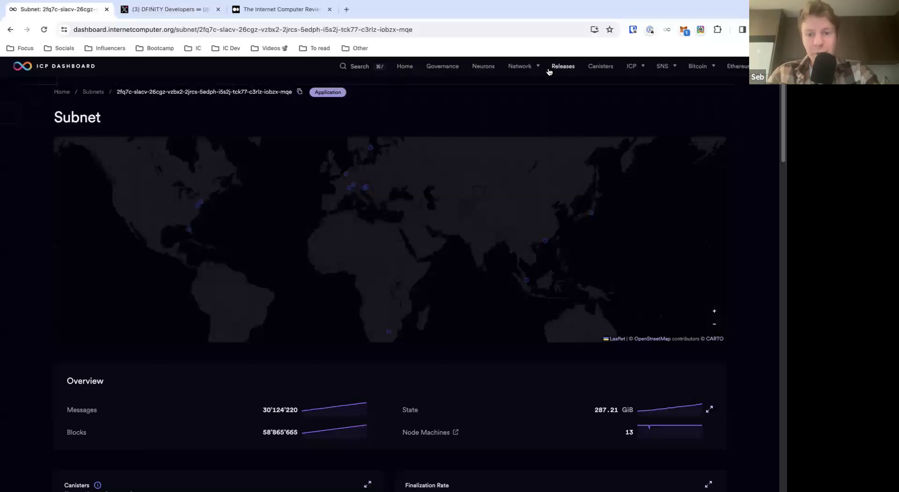
{"action": "mouse_move", "coordinate": [511, 79]}
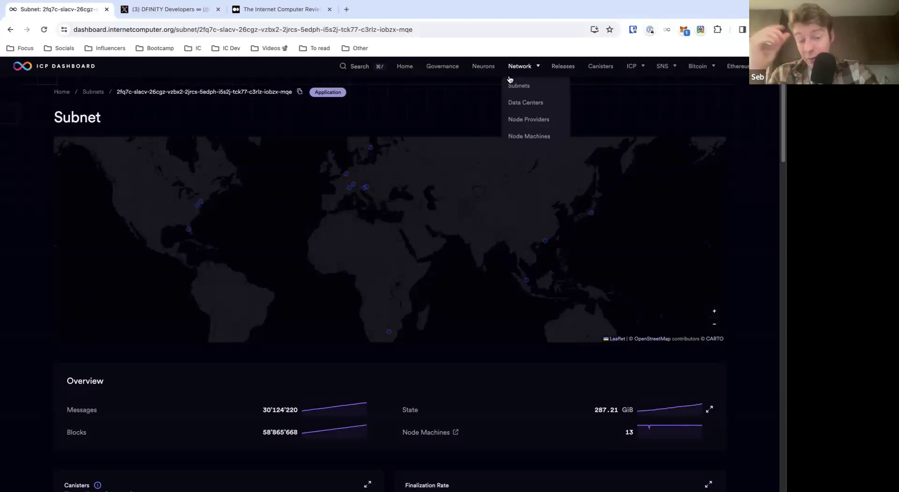
{"action": "left_click", "coordinate": [602, 68]}
{"action": "scroll", "coordinate": [361, 208], "scroll_direction": "down", "scroll_amount": 1}
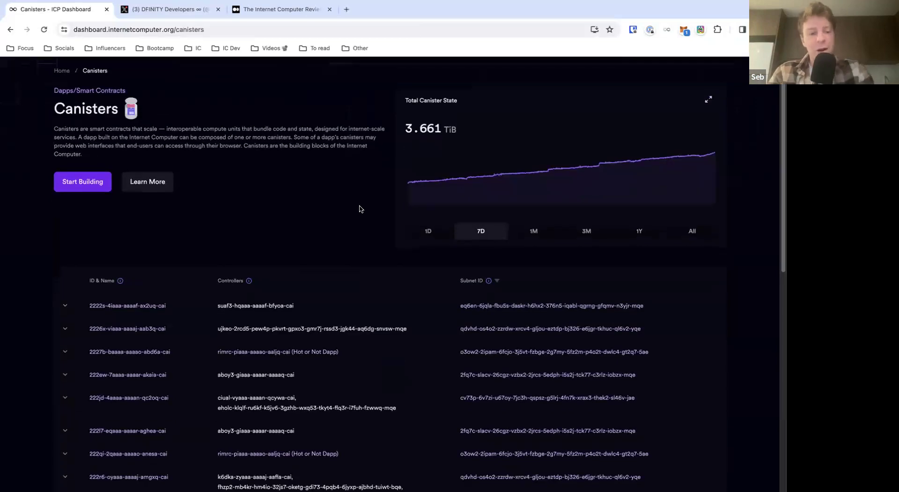
Step: Switch to iTerm and change into the projects/motokobootcamp_website directory
{"action": "key", "text": "ctrl+Left"}
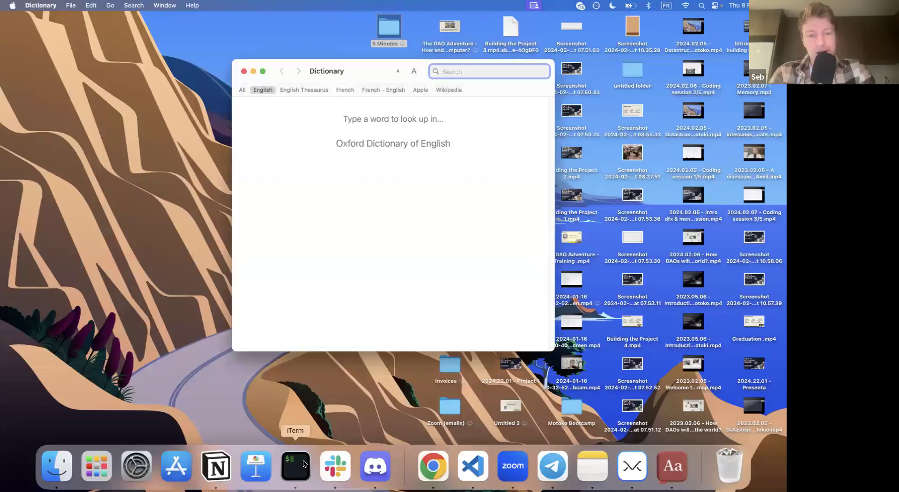
{"action": "type", "text": "cd candid"}
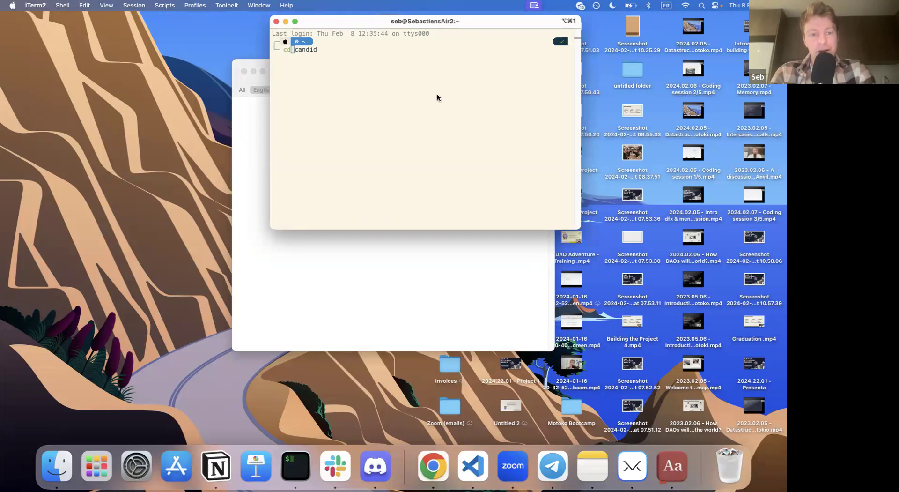
{"action": "type", "text": " projects/motokobootcamp_website"}
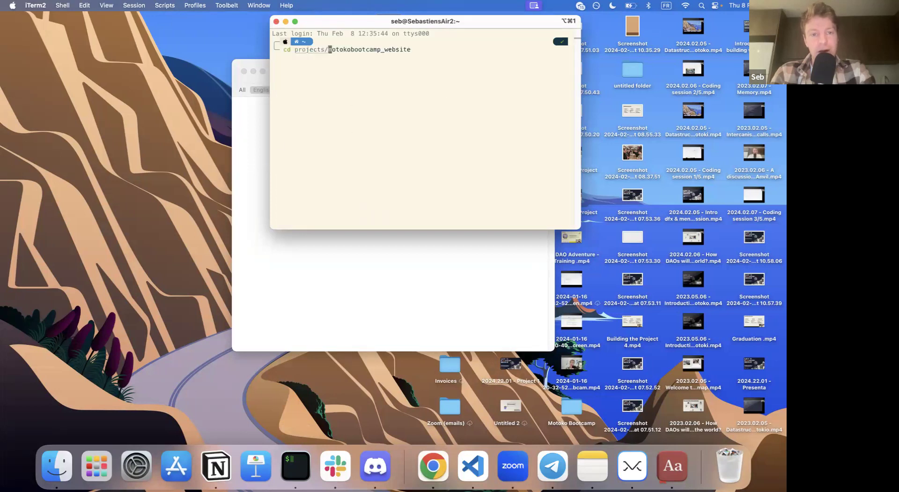
{"action": "key", "text": "Return"}
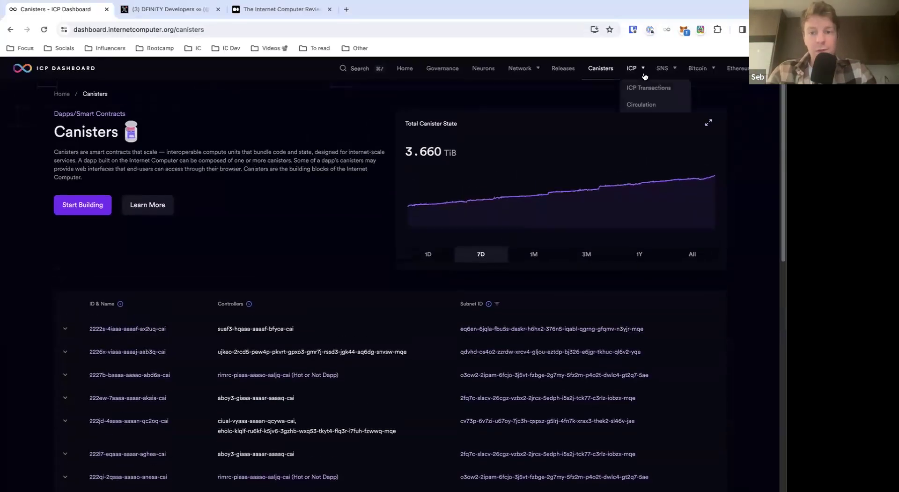
Step: View the ICP Dashboard's Bitcoin and Ethereum overview pages and examine the ckBTC Total Supply chart
{"action": "mouse_move", "coordinate": [691, 71]}
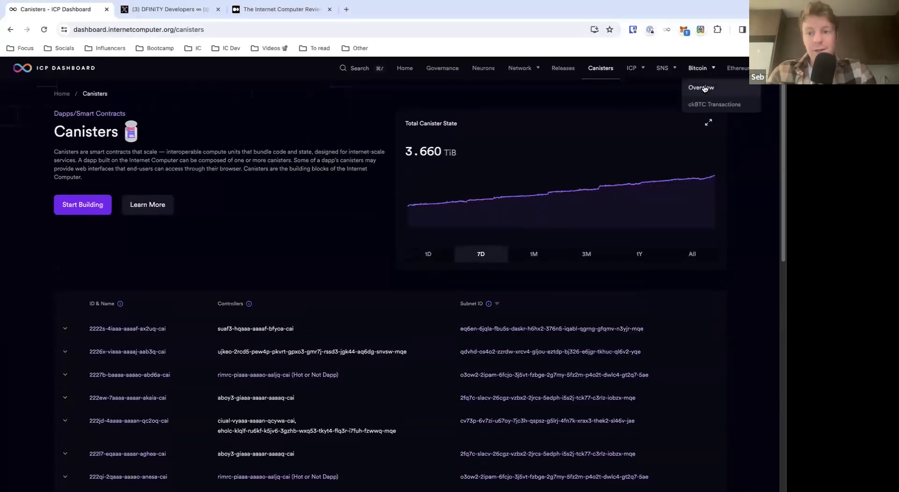
{"action": "left_click", "coordinate": [701, 87]}
{"action": "mouse_move", "coordinate": [748, 74]}
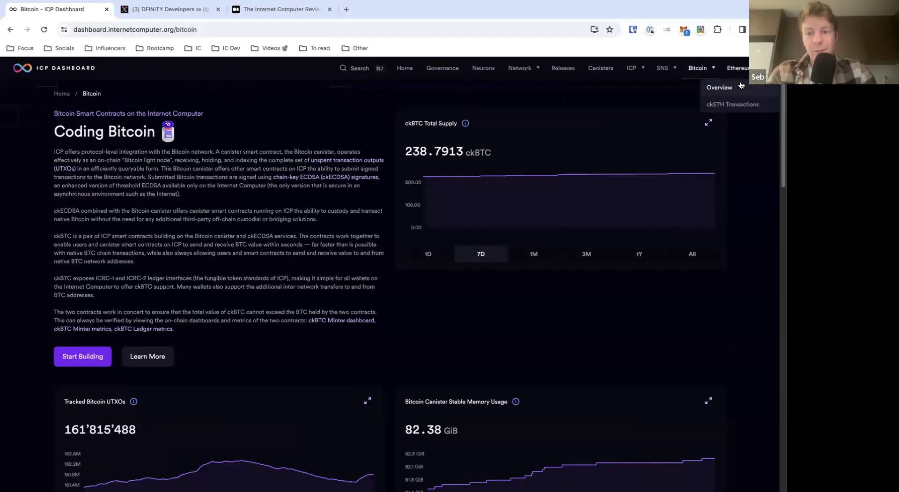
{"action": "left_click", "coordinate": [719, 87]}
{"action": "mouse_move", "coordinate": [698, 70]}
{"action": "left_click", "coordinate": [701, 87]}
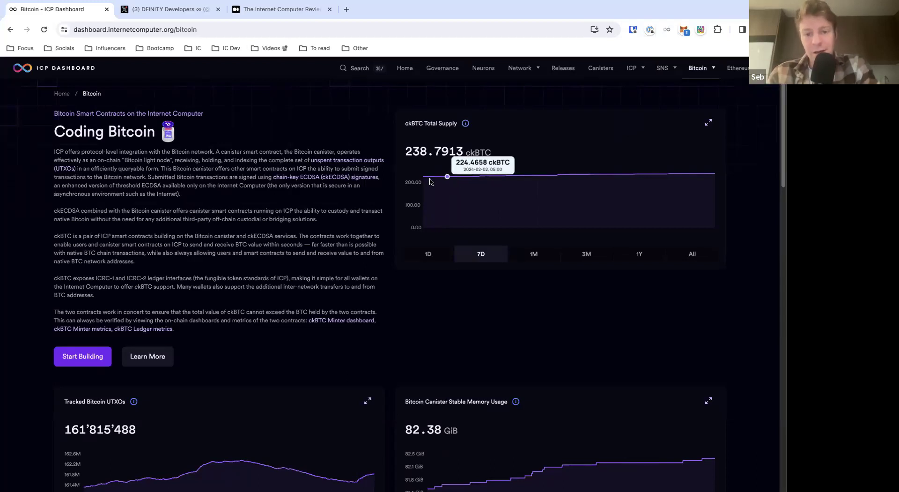
{"action": "mouse_move", "coordinate": [559, 177]}
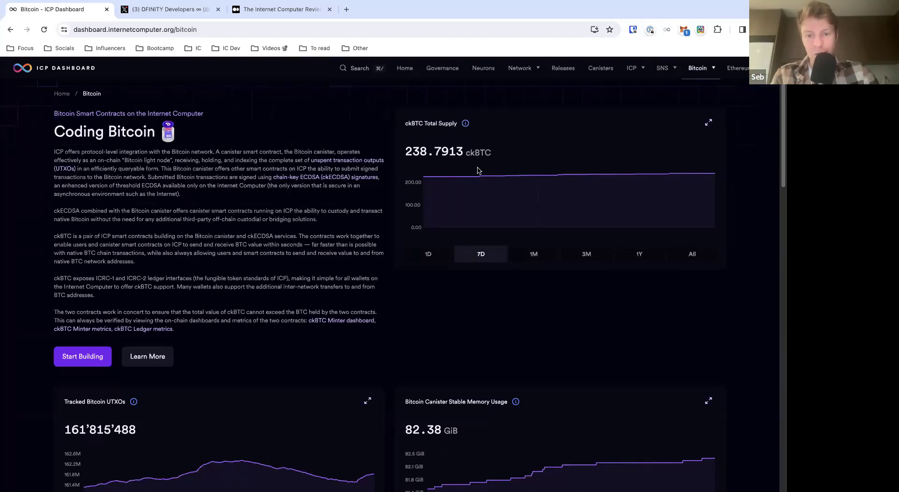
{"action": "mouse_move", "coordinate": [591, 170]}
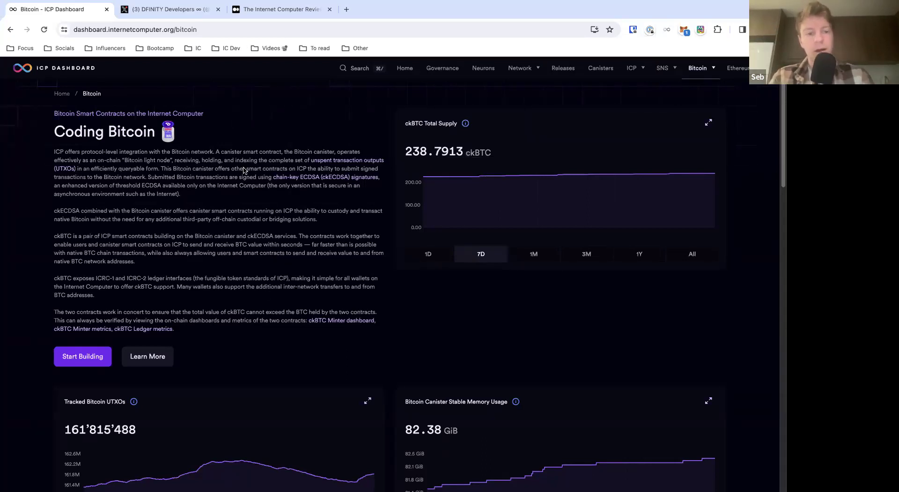
Step: Reopen the dashboard's Canisters page, and in iTerm move up two directories from motokobootcamp_website
{"action": "left_click", "coordinate": [592, 69]}
{"action": "key", "text": "ctrl+Left"}
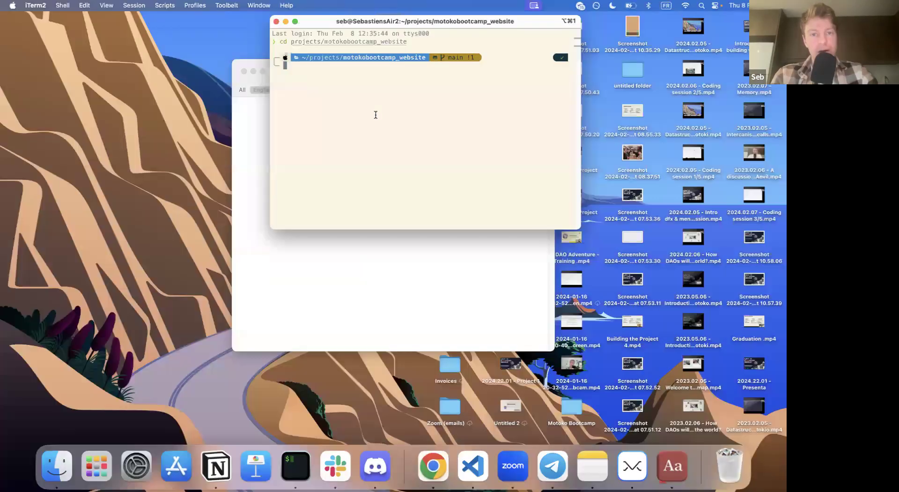
{"action": "type", "text": "cd .."}
{"action": "key", "text": "Return"}
{"action": "type", "text": "cd "}
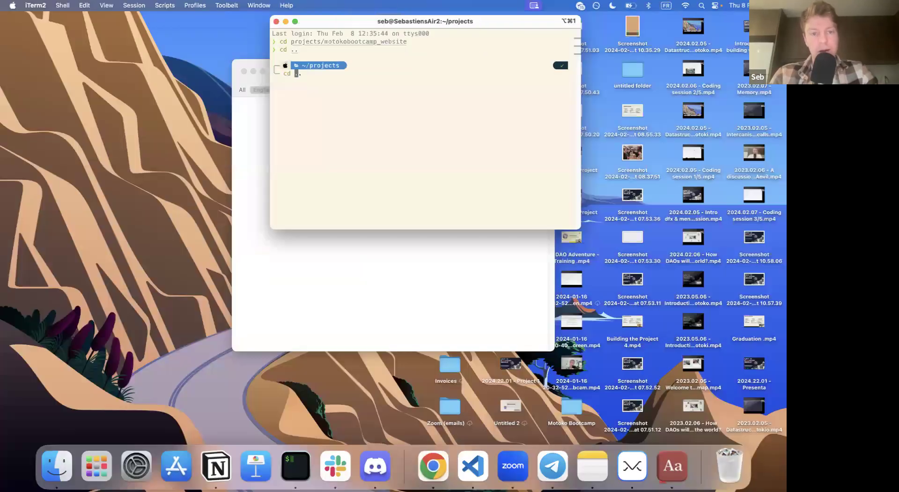
{"action": "type", "text": ".."}
{"action": "key", "text": "Return"}
Step: Change into the motoko_bootcamp/website directory and open it in VS Code
{"action": "type", "text": "cd m"}
{"action": "key", "text": "Right"}
{"action": "key", "text": "Return"}
{"action": "type", "text": "code ."}
{"action": "key", "text": "Return"}
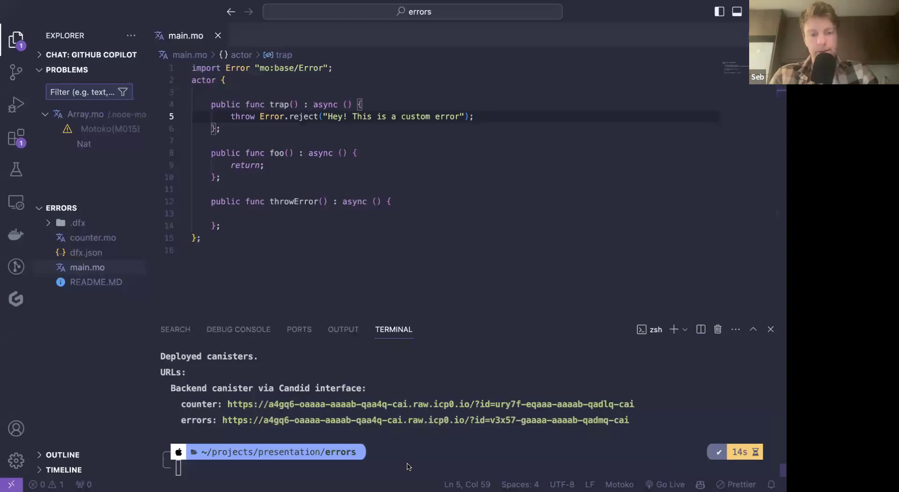
Step: Show the website project full screen and copy the backend canister's ic ID from canister_ids.json
{"action": "left_click", "coordinate": [247, 168]}
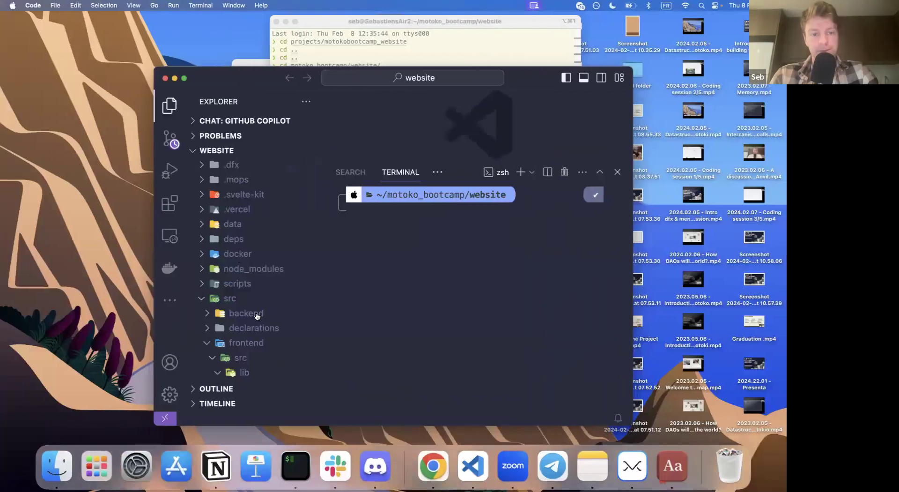
{"action": "scroll", "coordinate": [237, 313], "scroll_direction": "down", "scroll_amount": 5}
{"action": "left_click", "coordinate": [240, 254]}
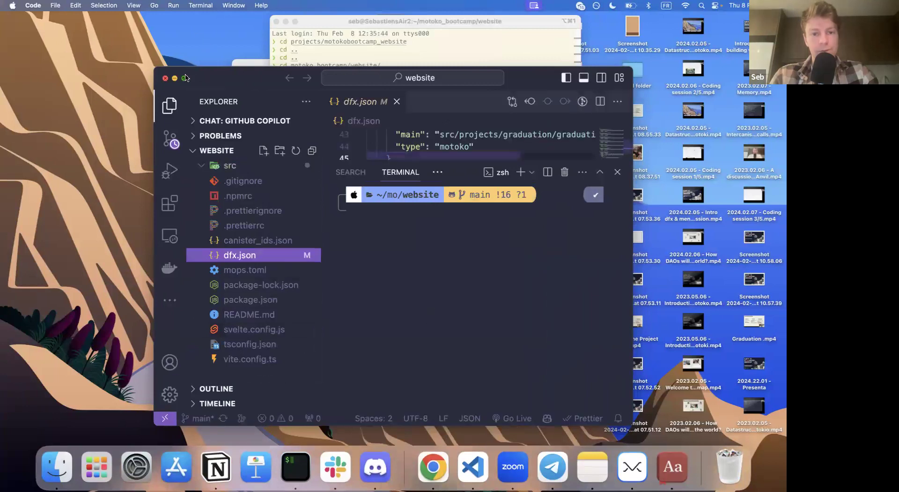
{"action": "key", "text": "ctrl+super+f"}
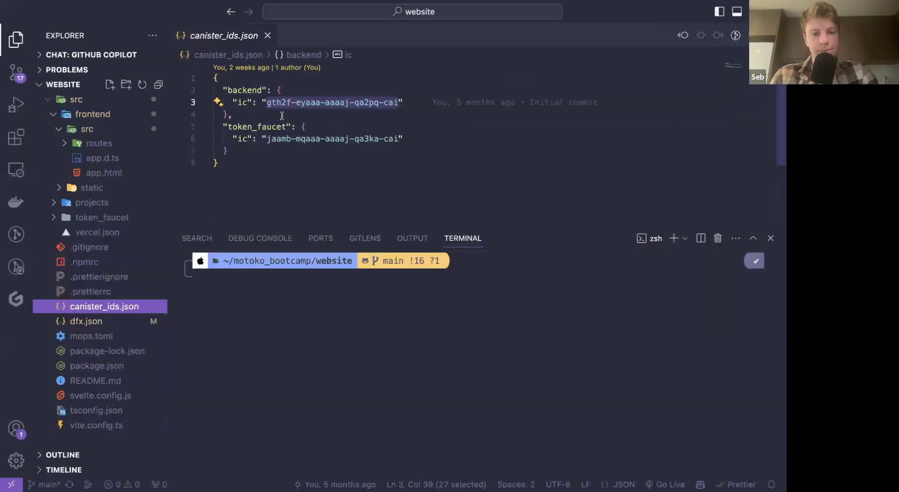
{"action": "left_click_drag", "start_coordinate": [267, 102], "coordinate": [401, 102]}
{"action": "key", "text": "super+c"}
Step: Switch back to the ICP Dashboard in Chrome and search for the copied canister ID gth2f-eyaaa-aaaaj-qa2pq-cai
{"action": "key", "text": "ctrl+Right"}
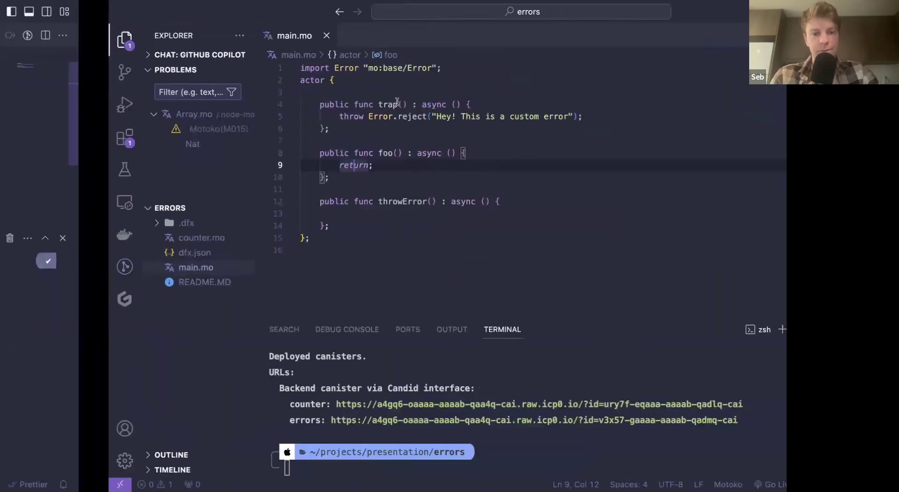
{"action": "key", "text": "ctrl+Left"}
{"action": "key", "text": "ctrl+Left"}
{"action": "key", "text": "ctrl+Right"}
{"action": "key", "text": "ctrl+Right"}
{"action": "key", "text": "ctrl+Right"}
{"action": "left_click", "coordinate": [367, 68]}
{"action": "key", "text": "super+v"}
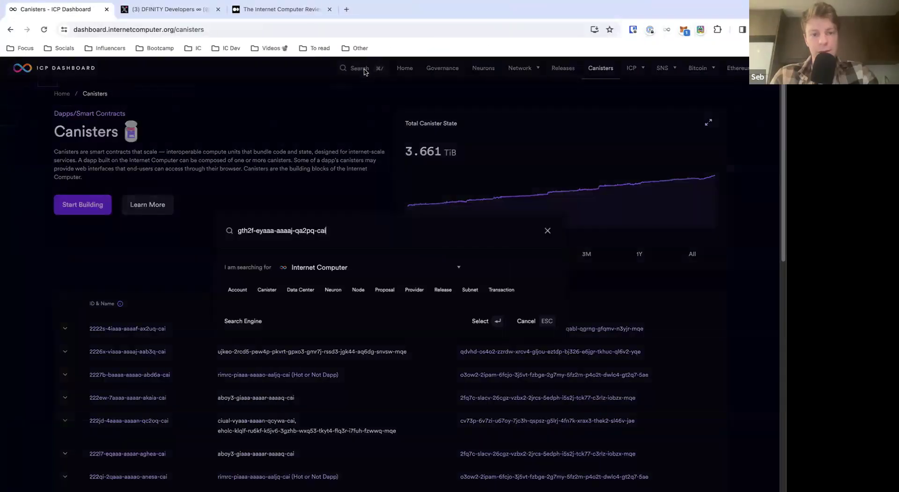
{"action": "key", "text": "Return"}
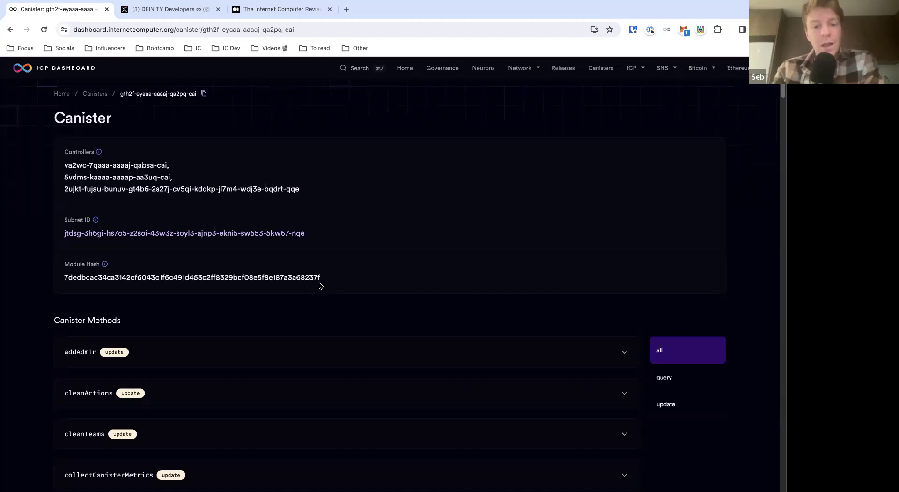
Step: Examine the backend canister's module hash and the IDs listed under Controllers
{"action": "left_click_drag", "start_coordinate": [22, 288], "coordinate": [26, 276]}
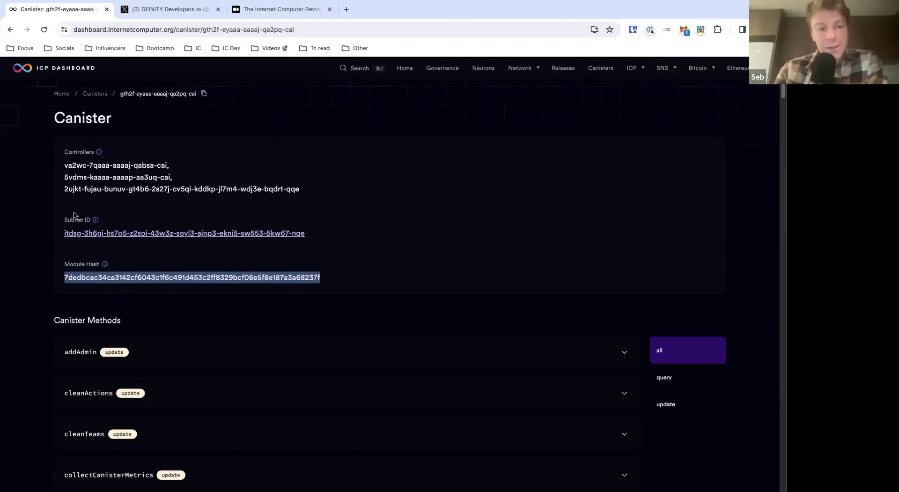
{"action": "left_click_drag", "start_coordinate": [64, 165], "coordinate": [177, 183]}
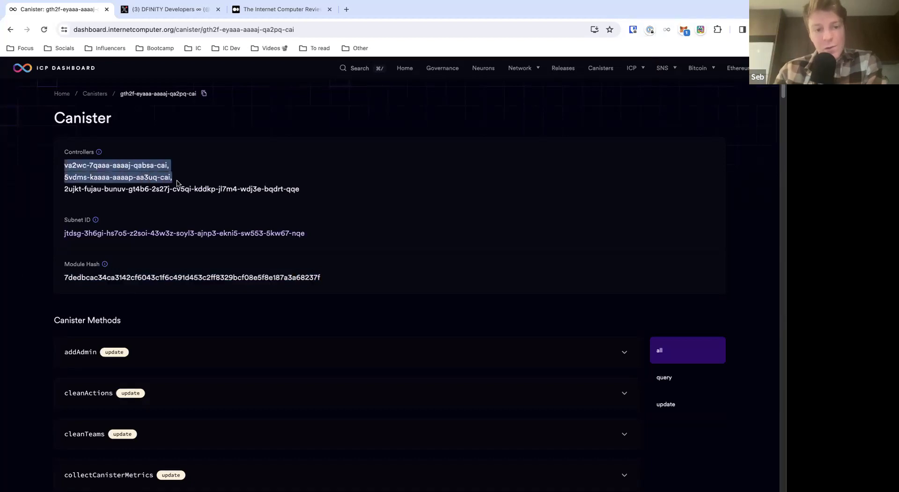
{"action": "left_click_drag", "start_coordinate": [305, 188], "coordinate": [64, 166]}
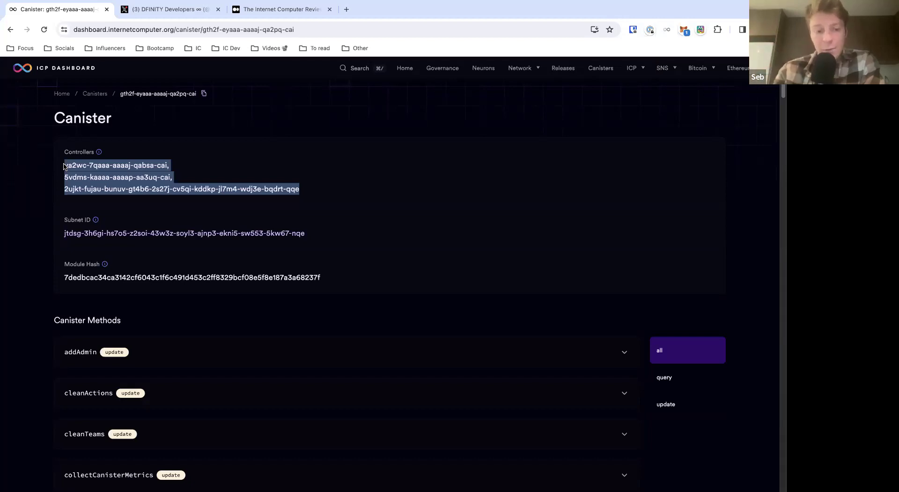
{"action": "left_click", "coordinate": [64, 166]}
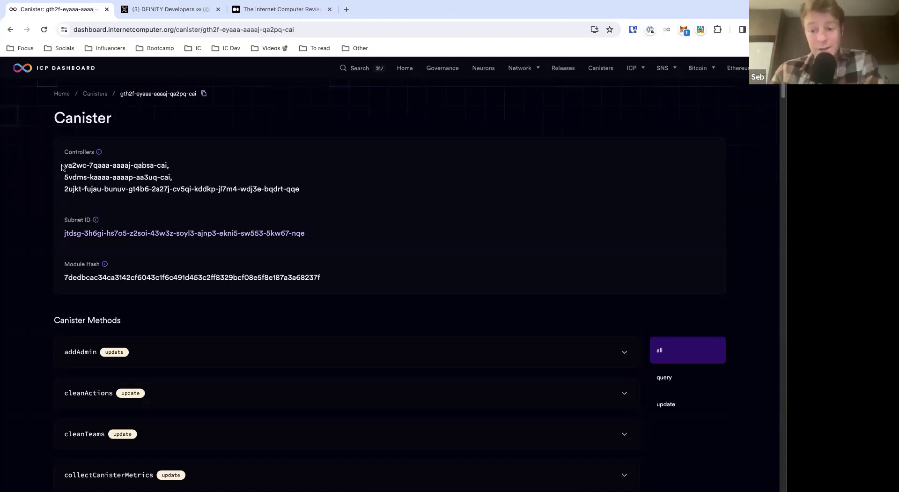
{"action": "left_click_drag", "start_coordinate": [61, 166], "coordinate": [156, 189]}
{"action": "left_click_drag", "start_coordinate": [304, 189], "coordinate": [177, 189]}
{"action": "left_click", "coordinate": [62, 167]}
{"action": "left_click_drag", "start_coordinate": [269, 189], "coordinate": [114, 184]}
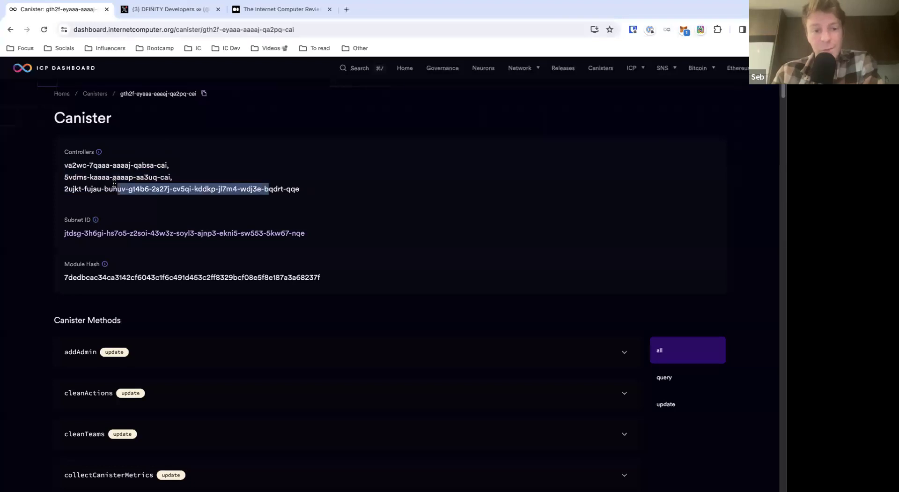
{"action": "left_click", "coordinate": [114, 183]}
{"action": "left_click_drag", "start_coordinate": [310, 192], "coordinate": [227, 192]}
{"action": "left_click", "coordinate": [72, 162]}
{"action": "left_click", "coordinate": [315, 196]}
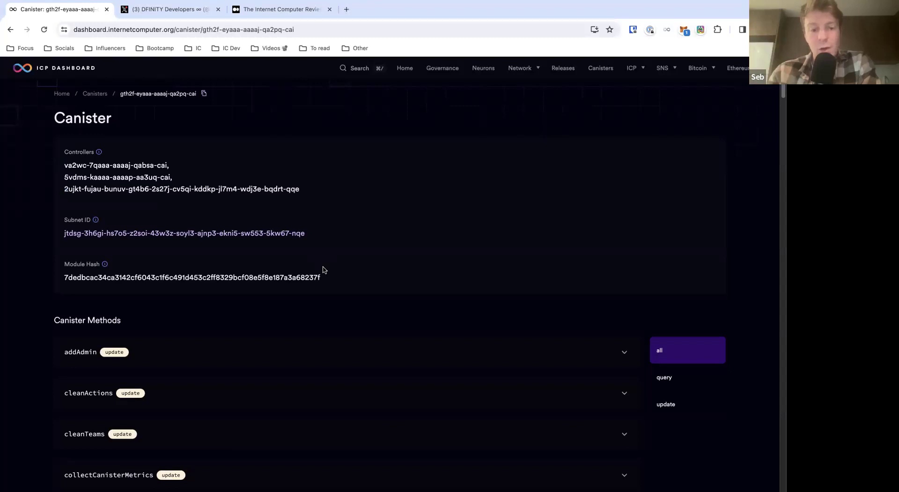
Step: Read the Module Hash explanation and search Google for "SHA 256" in a new tab
{"action": "mouse_move", "coordinate": [104, 265]}
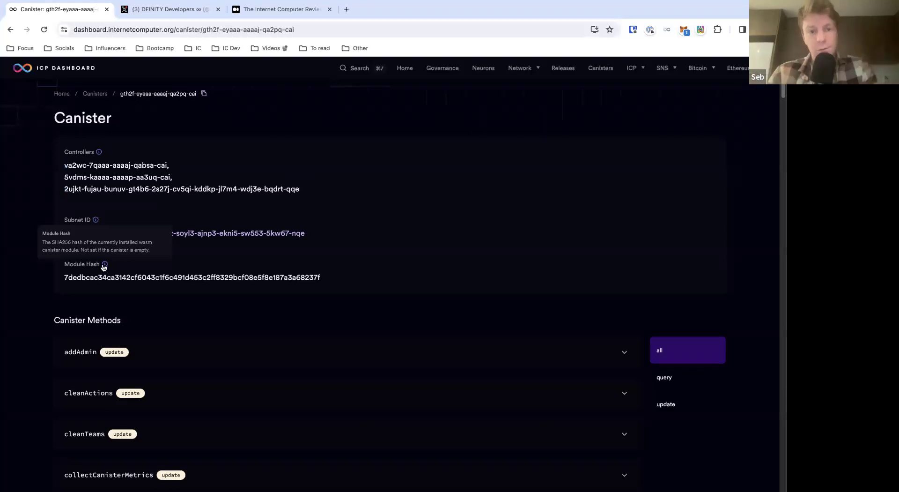
{"action": "left_click", "coordinate": [347, 10]}
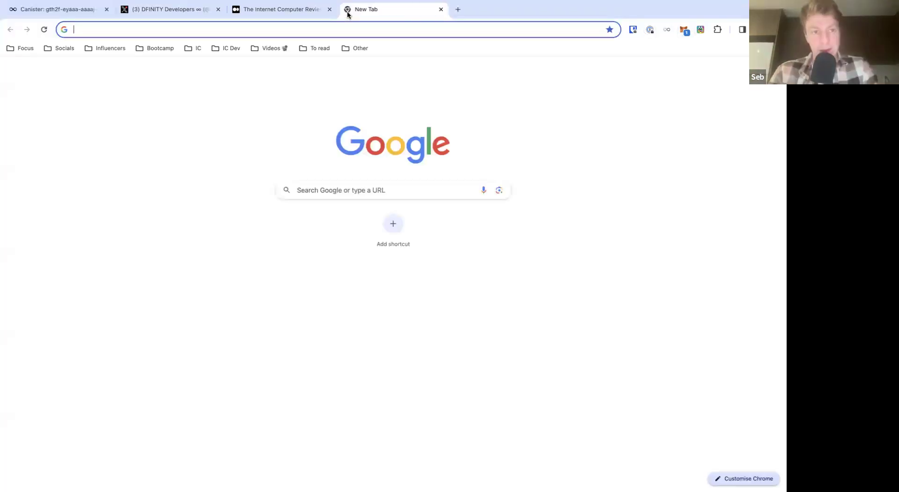
{"action": "type", "text": "SJA"}
{"action": "key", "text": "BackSpace"}
{"action": "key", "text": "BackSpace"}
{"action": "type", "text": "HA 257"}
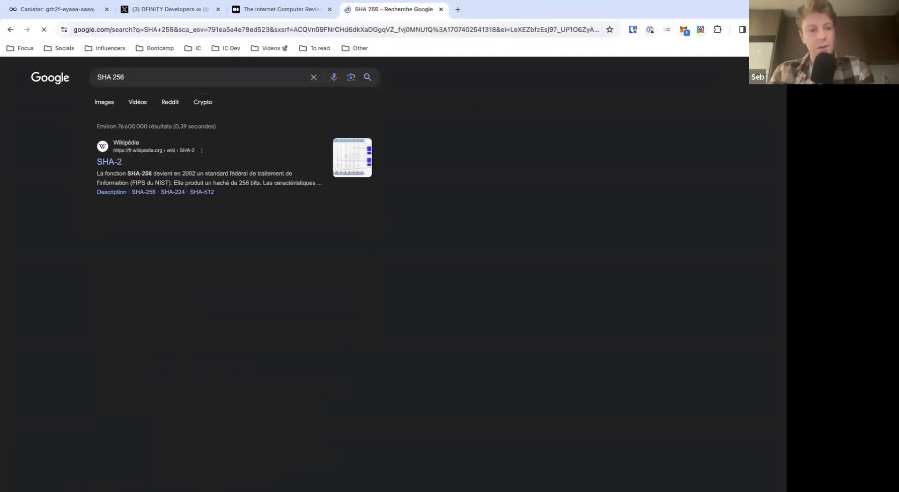
Step: Read the SHA-2 article on Wikipedia, return to the ICP Dashboard canister page and highlight the backend canister's module hash
{"action": "left_click", "coordinate": [116, 168]}
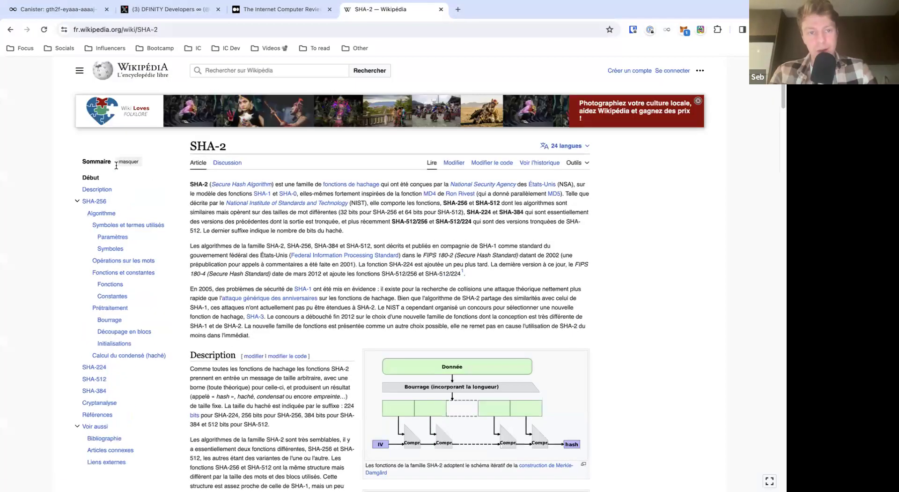
{"action": "scroll", "coordinate": [327, 250], "scroll_direction": "down", "scroll_amount": 2}
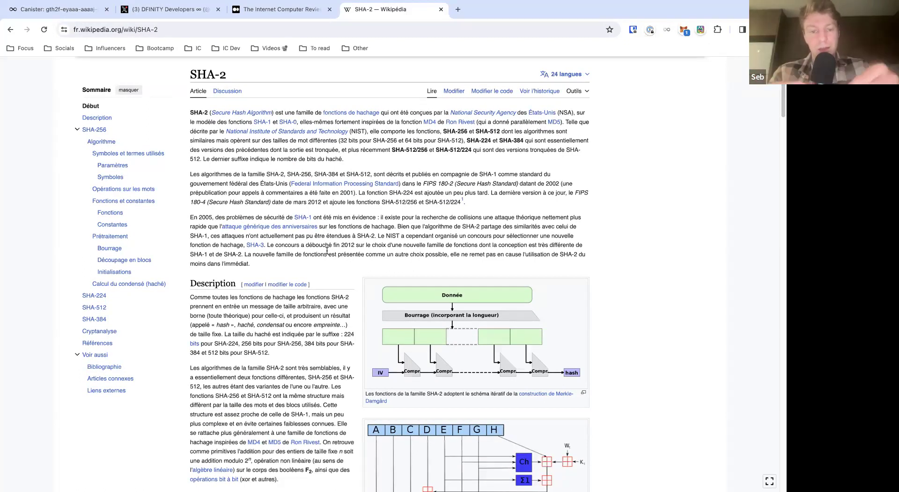
{"action": "left_click", "coordinate": [61, 9]}
{"action": "left_click_drag", "start_coordinate": [59, 277], "coordinate": [338, 286]}
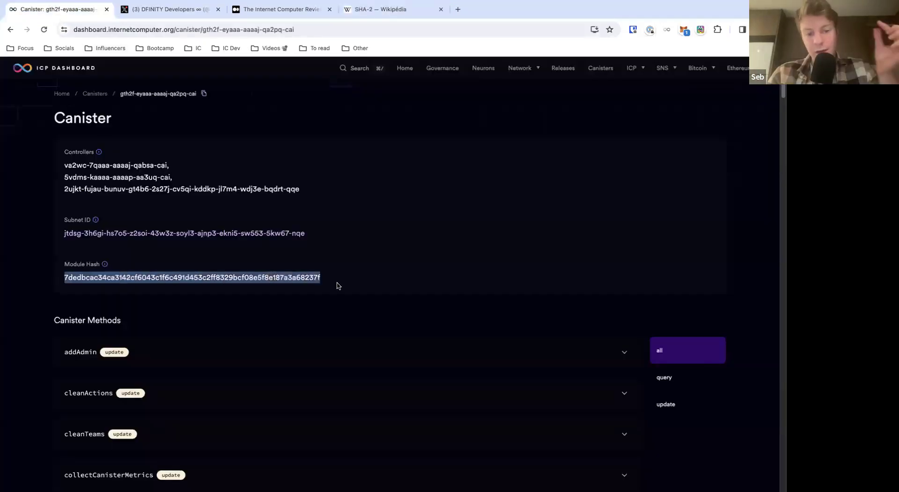
{"action": "left_click", "coordinate": [327, 280]}
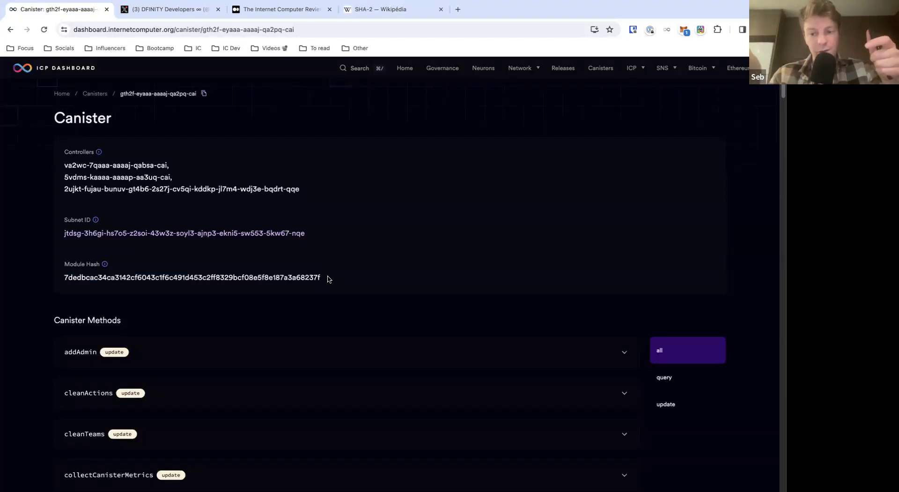
{"action": "left_click_drag", "start_coordinate": [328, 279], "coordinate": [36, 281]}
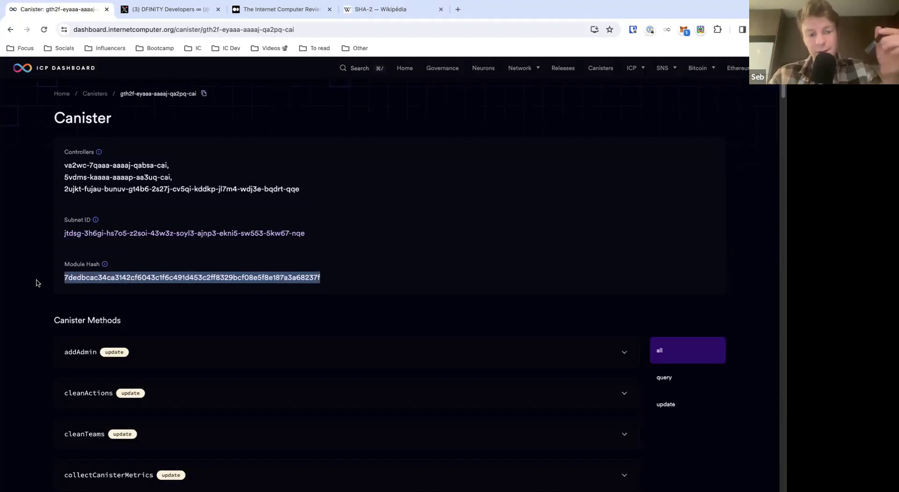
{"action": "left_click", "coordinate": [98, 275]}
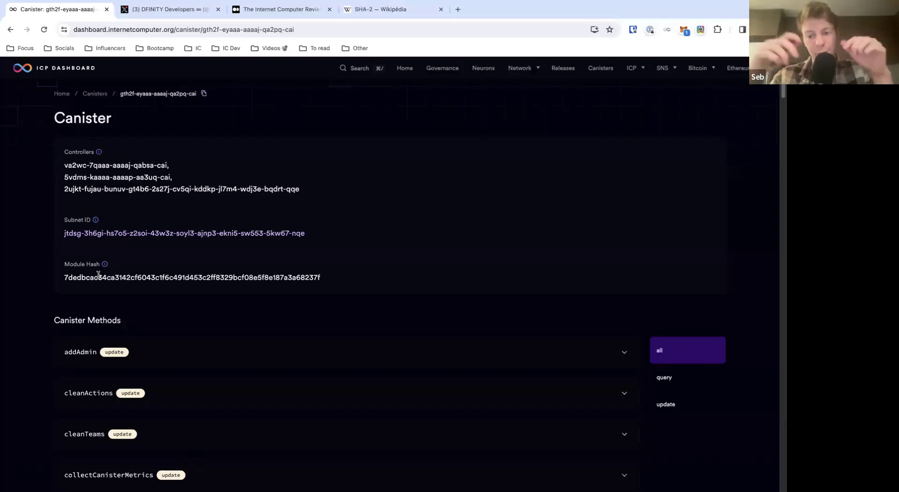
Step: Look over the backend canister's details and its Canister Methods list
{"action": "scroll", "coordinate": [98, 274], "scroll_direction": "down", "scroll_amount": 3}
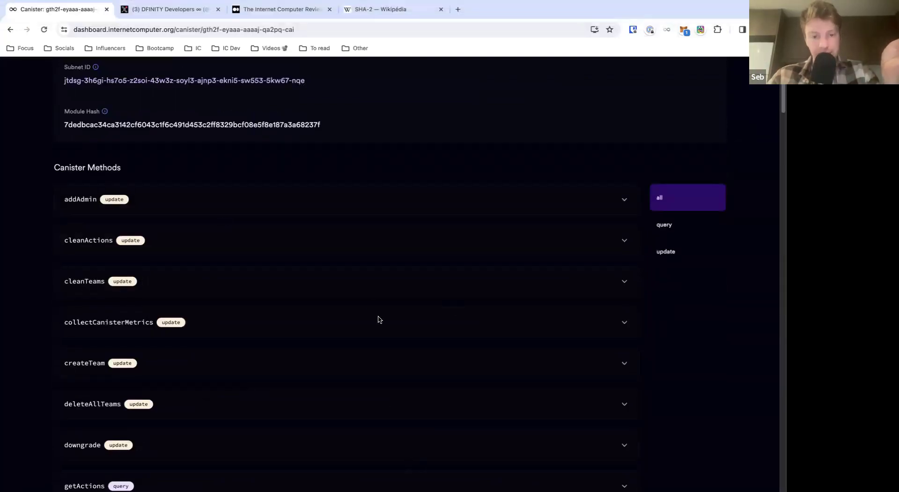
{"action": "scroll", "coordinate": [86, 226], "scroll_direction": "up", "scroll_amount": 2}
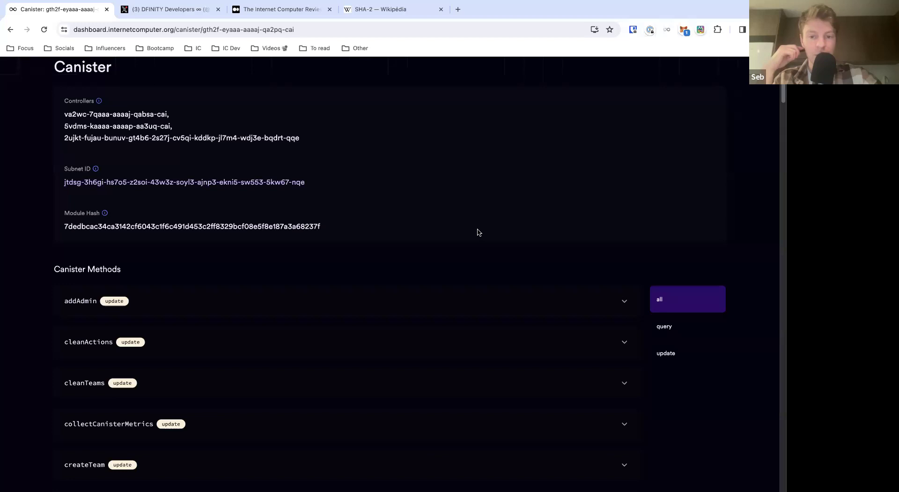
{"action": "scroll", "coordinate": [429, 225], "scroll_direction": "up", "scroll_amount": 2}
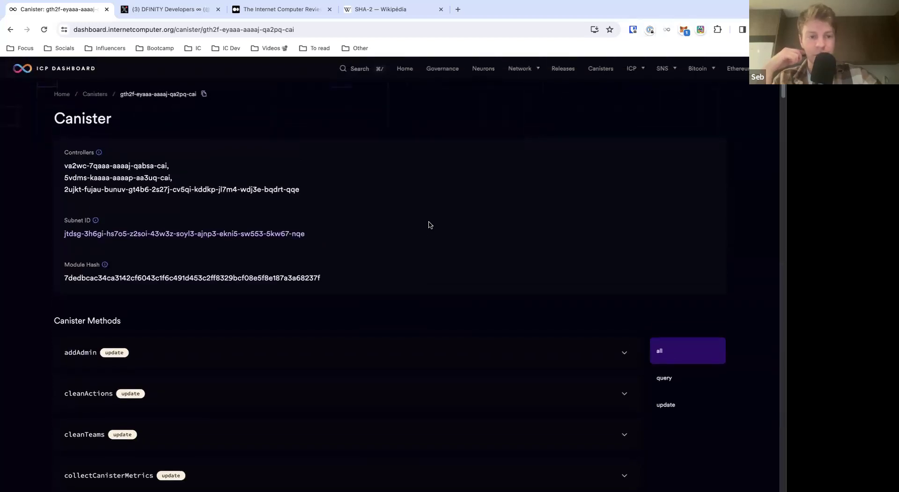
{"action": "scroll", "coordinate": [430, 225], "scroll_direction": "down", "scroll_amount": 3}
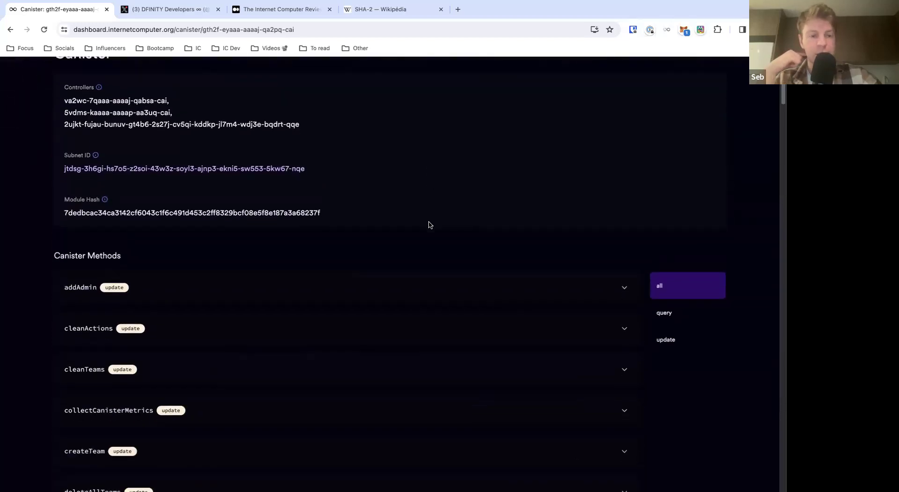
{"action": "scroll", "coordinate": [429, 224], "scroll_direction": "up", "scroll_amount": 2}
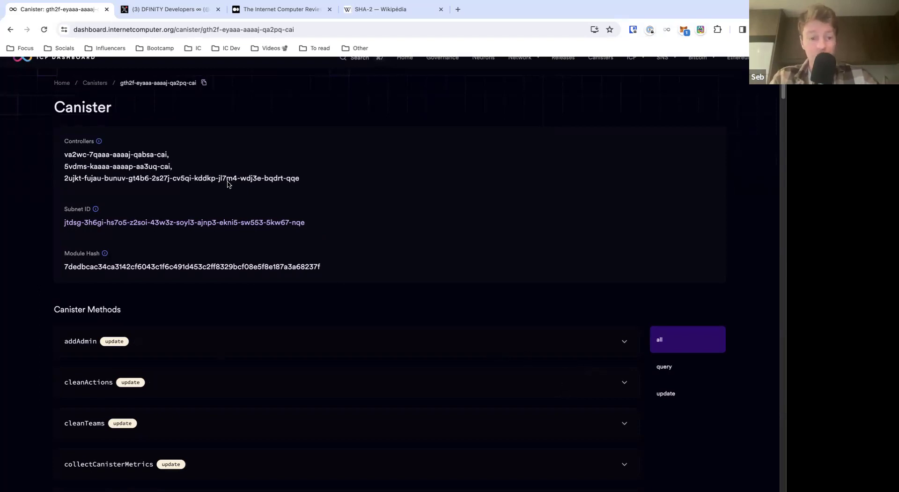
Step: Examine the controller IDs of the backend canister, highlighting them together and one by one
{"action": "left_click_drag", "start_coordinate": [300, 179], "coordinate": [61, 159]}
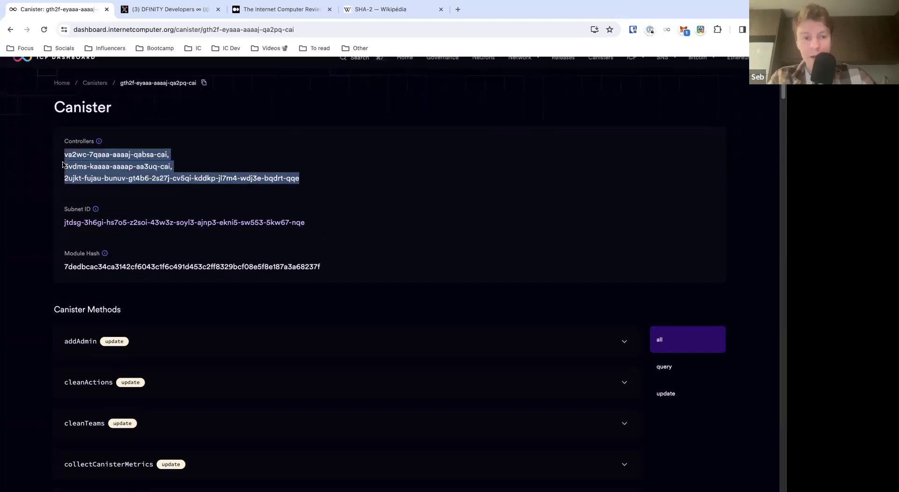
{"action": "mouse_move", "coordinate": [64, 160]}
{"action": "left_mouse_down"}
{"action": "mouse_move", "coordinate": [261, 160]}
{"action": "mouse_move", "coordinate": [300, 179]}
{"action": "mouse_move", "coordinate": [66, 163]}
{"action": "mouse_move", "coordinate": [65, 173]}
{"action": "mouse_move", "coordinate": [171, 155]}
{"action": "mouse_move", "coordinate": [65, 156]}
{"action": "left_mouse_up"}
{"action": "key", "text": "super+c"}
{"action": "left_click", "coordinate": [147, 172]}
{"action": "left_click_drag", "start_coordinate": [173, 167], "coordinate": [297, 178]}
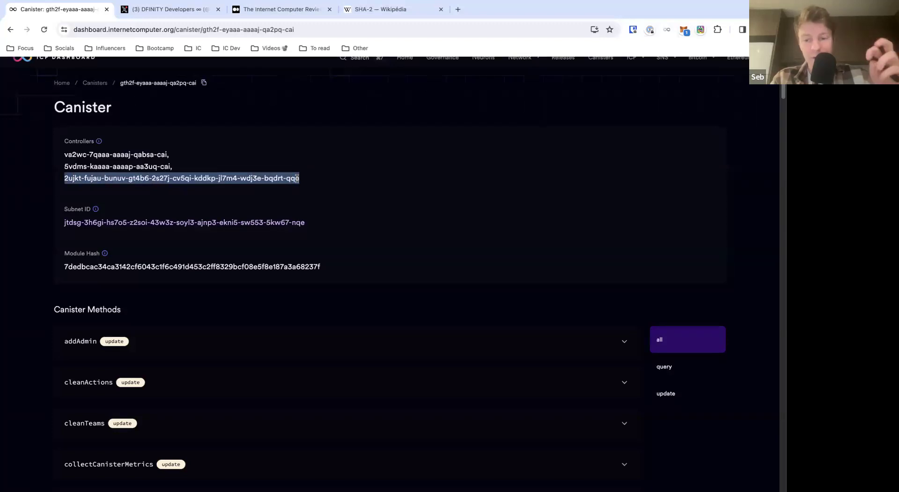
{"action": "left_click_drag", "start_coordinate": [299, 185], "coordinate": [16, 181]}
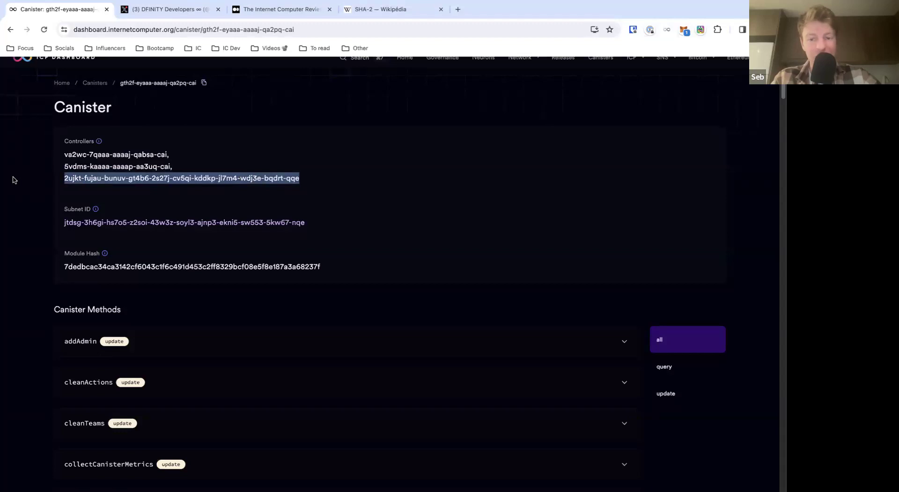
{"action": "left_click_drag", "start_coordinate": [170, 154], "coordinate": [232, 163]}
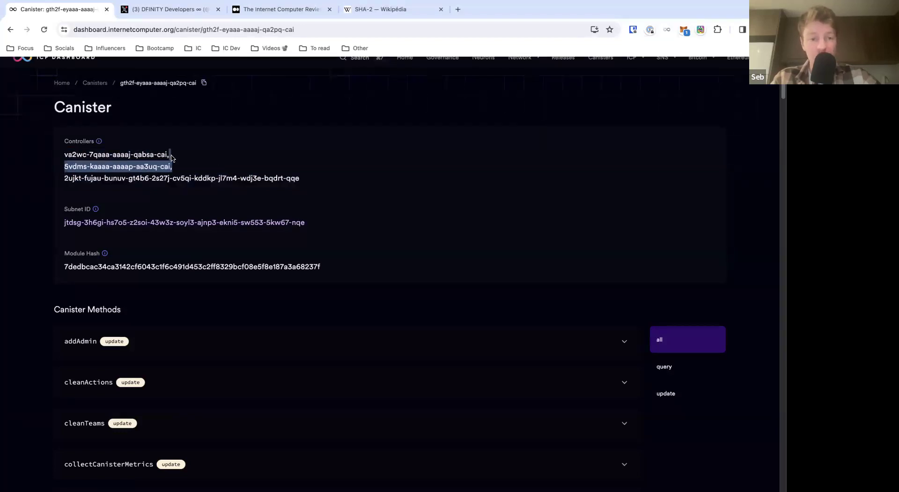
Step: Search the dashboard for controller canister va2wc-7qaaa-aaaaj-qabsa-cai, examine its controllers and return to the backend canister
{"action": "mouse_move", "coordinate": [171, 157]}
{"action": "left_mouse_down"}
{"action": "mouse_move", "coordinate": [72, 154]}
{"action": "mouse_move", "coordinate": [167, 154]}
{"action": "left_mouse_up"}
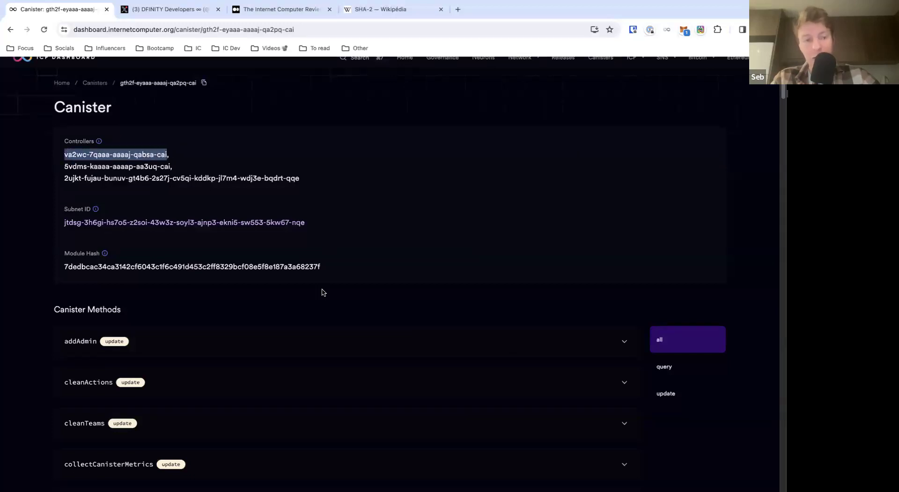
{"action": "scroll", "coordinate": [323, 291], "scroll_direction": "up", "scroll_amount": 1}
{"action": "left_click", "coordinate": [356, 68]}
{"action": "key", "text": "super+v"}
{"action": "key", "text": "Return"}
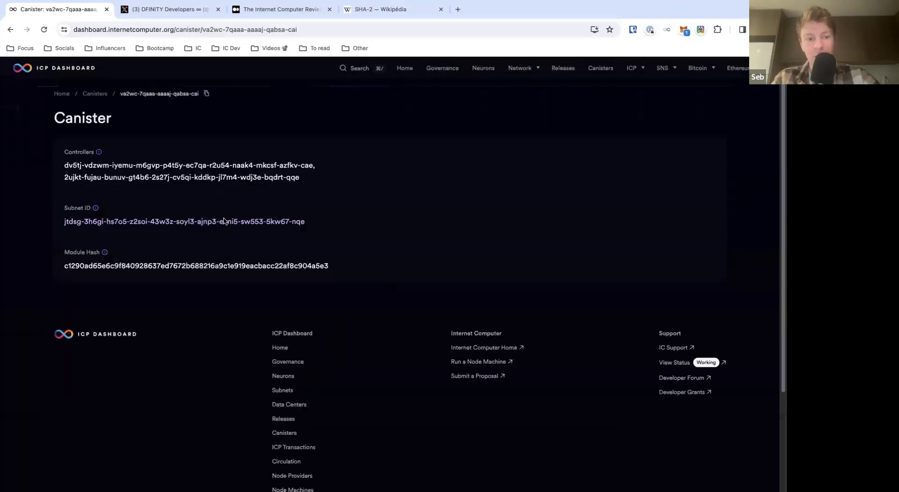
{"action": "mouse_move", "coordinate": [64, 165]}
{"action": "left_mouse_down"}
{"action": "mouse_move", "coordinate": [344, 178]}
{"action": "mouse_move", "coordinate": [57, 164]}
{"action": "left_mouse_up"}
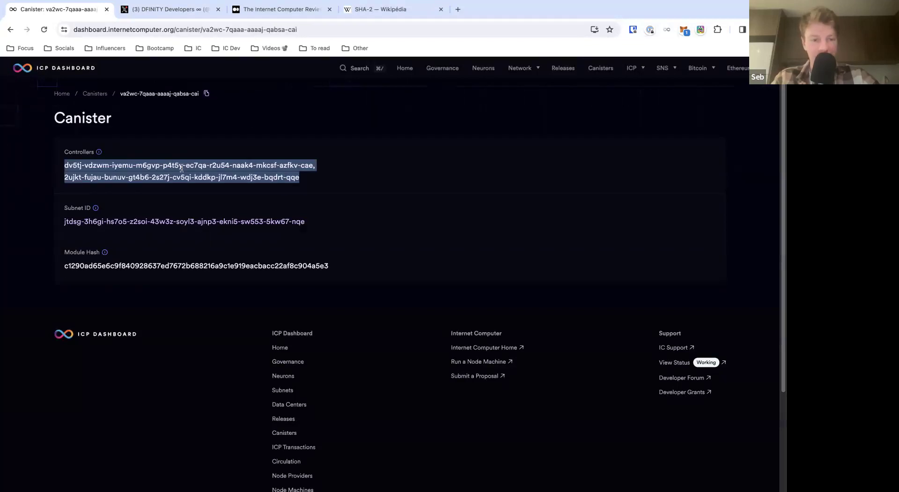
{"action": "key", "text": "super+bracketleft"}
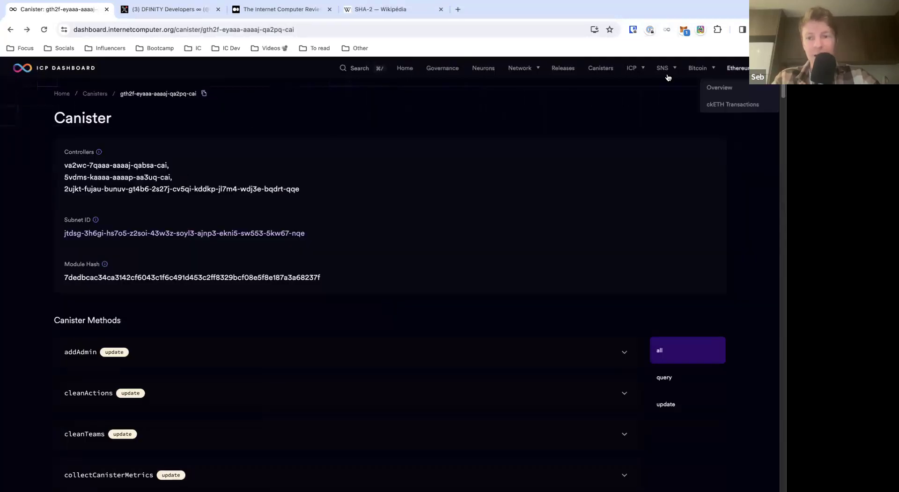
Step: Open the Service Nervous Systems overview and set its project list to 100 items per page
{"action": "mouse_move", "coordinate": [663, 68]}
{"action": "left_click", "coordinate": [669, 87]}
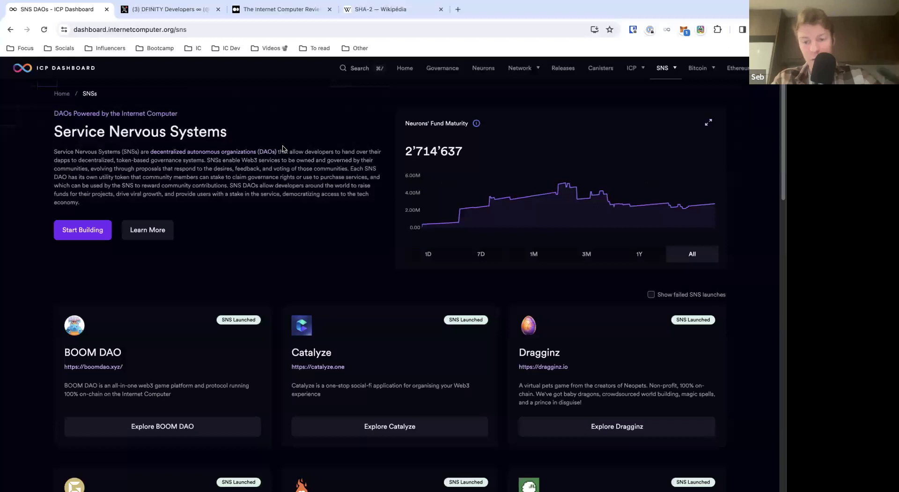
{"action": "scroll", "coordinate": [344, 270], "scroll_direction": "down", "scroll_amount": 5}
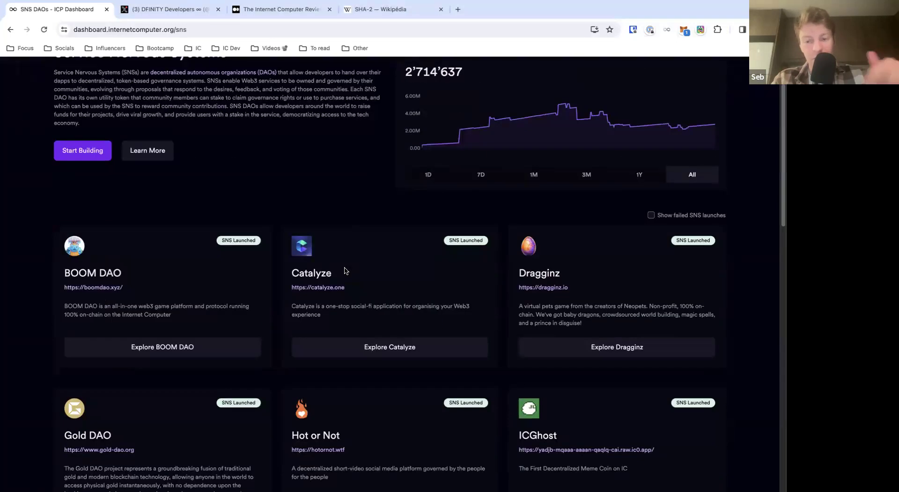
{"action": "scroll", "coordinate": [344, 274], "scroll_direction": "down", "scroll_amount": 12}
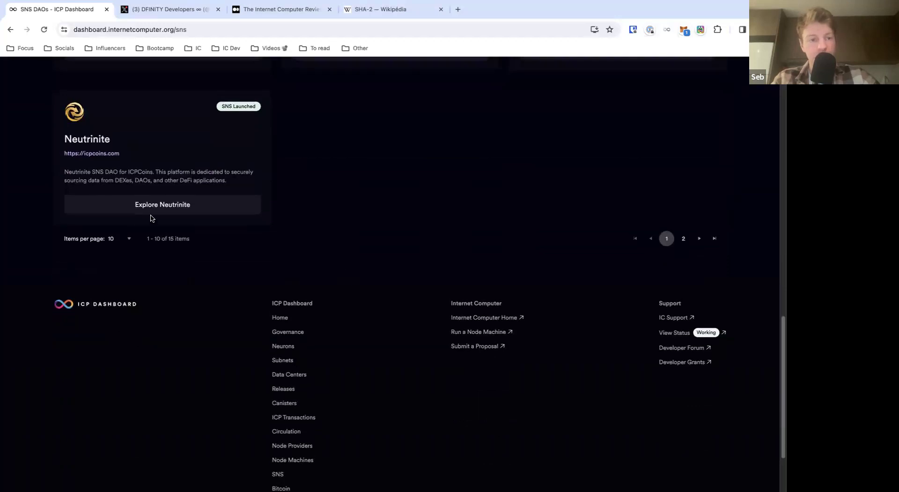
{"action": "left_click", "coordinate": [134, 240]}
{"action": "left_click", "coordinate": [125, 281]}
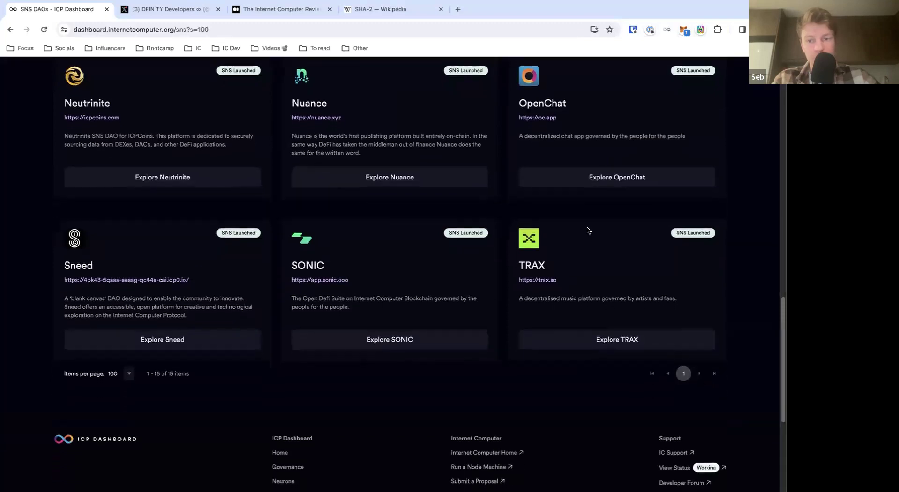
Step: Explore the OpenChat SNS DAO and open its Archive canister 2sqpr-ciaaa-aaaaq-aaaoq-cai
{"action": "left_click", "coordinate": [608, 177]}
{"action": "scroll", "coordinate": [290, 224], "scroll_direction": "down", "scroll_amount": 6}
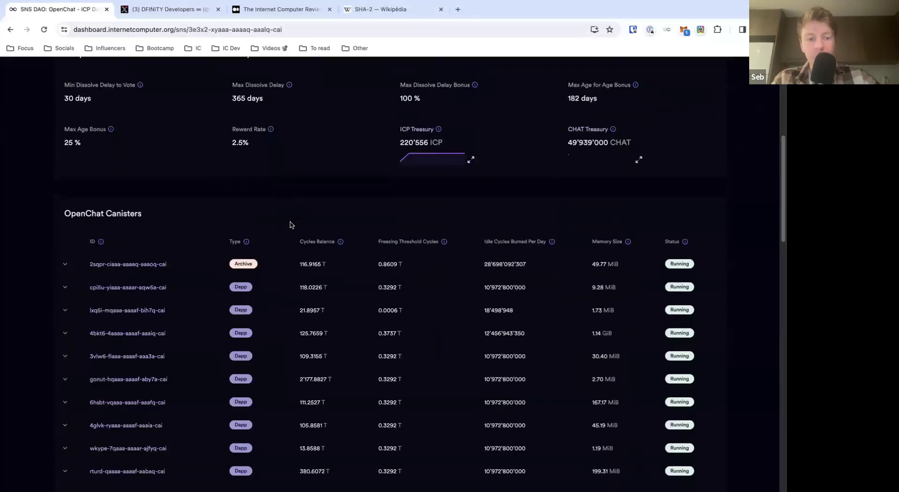
{"action": "scroll", "coordinate": [290, 223], "scroll_direction": "down", "scroll_amount": 2}
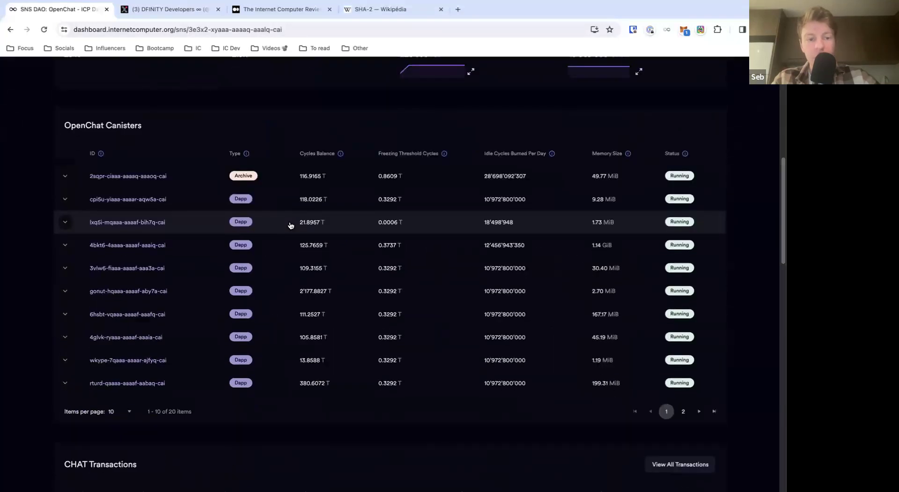
{"action": "left_click", "coordinate": [151, 180]}
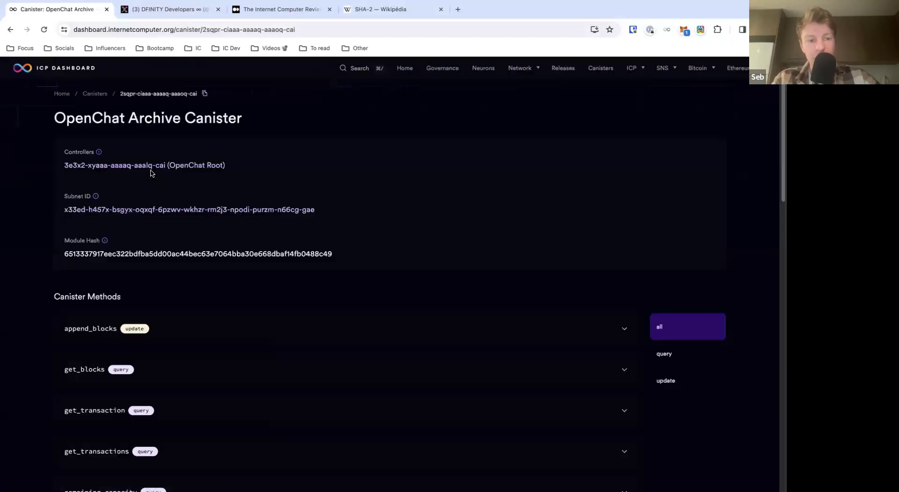
Step: Highlight the Archive canister's controller, open that OpenChat Root canister and highlight its title
{"action": "triple_click", "coordinate": [57, 169]}
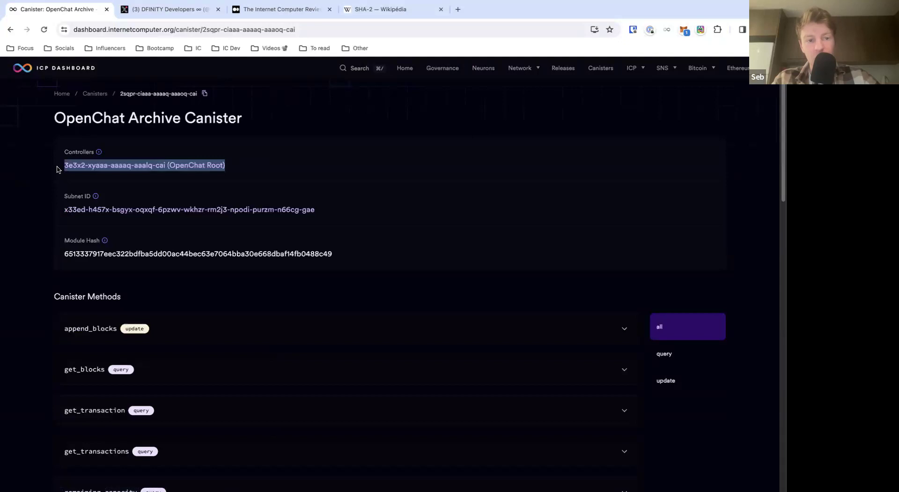
{"action": "left_click", "coordinate": [58, 169]}
{"action": "left_click", "coordinate": [192, 168]}
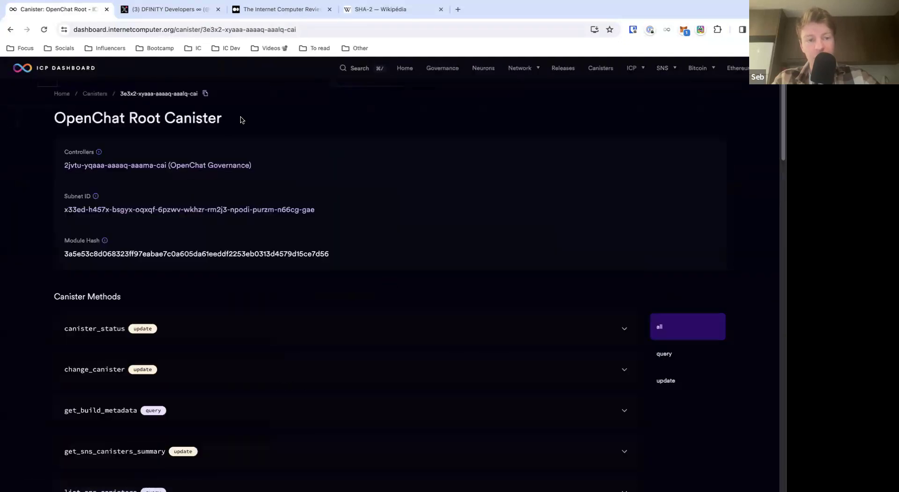
{"action": "left_click_drag", "start_coordinate": [240, 123], "coordinate": [30, 109]}
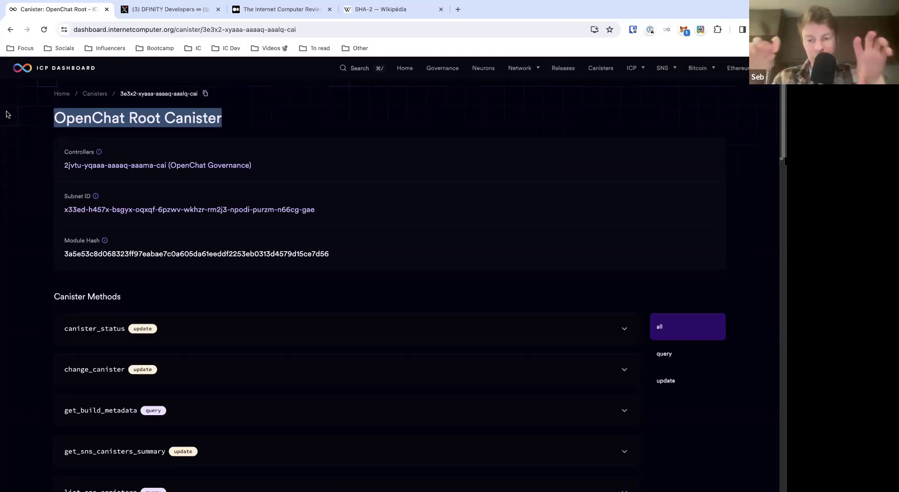
Step: View the OpenChat Governance canister that controls the Root canister, highlight its title and return to the Root canister
{"action": "key", "text": "super+bracketleft"}
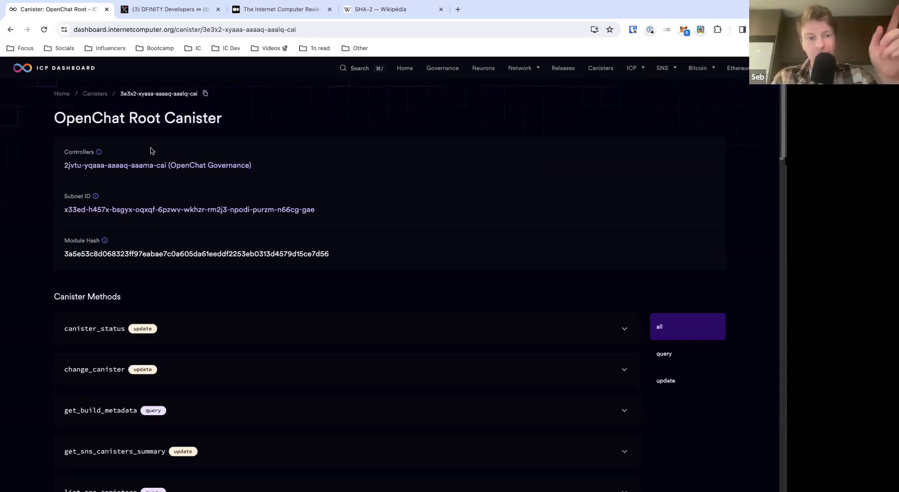
{"action": "left_click", "coordinate": [86, 164]}
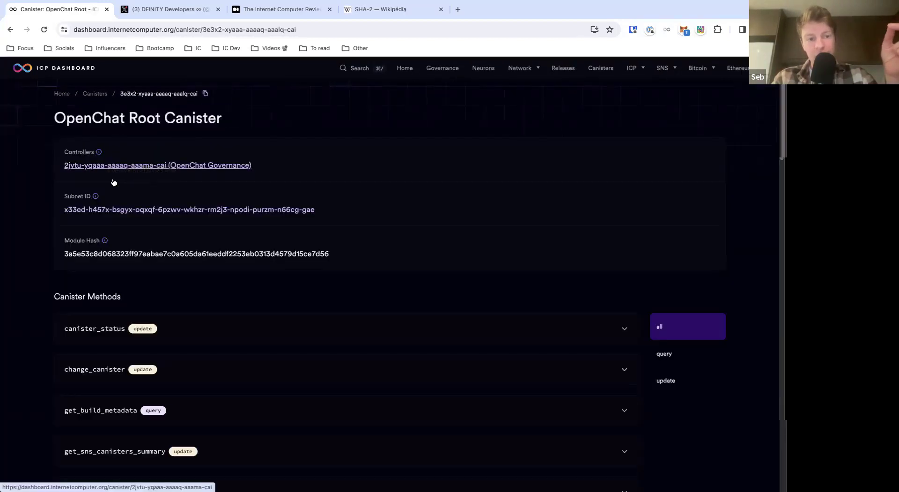
{"action": "left_click", "coordinate": [114, 166]}
{"action": "left_click_drag", "start_coordinate": [43, 113], "coordinate": [431, 136]}
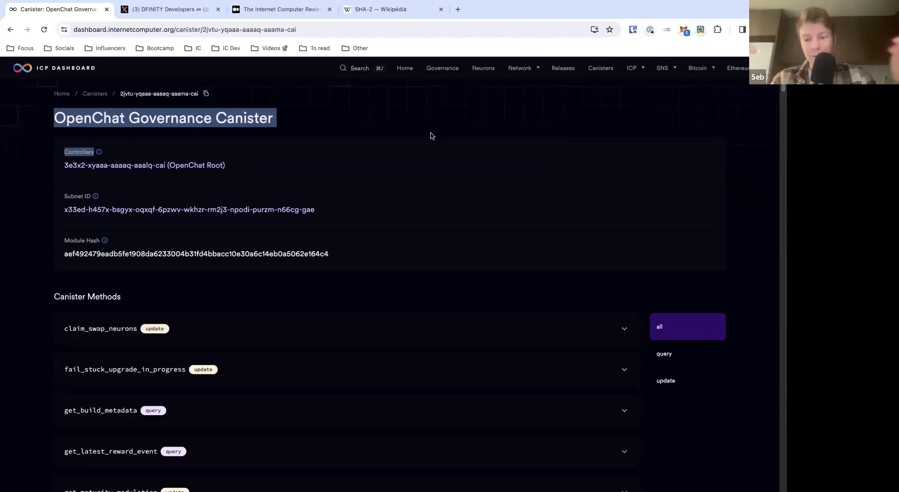
{"action": "key", "text": "super+bracketleft"}
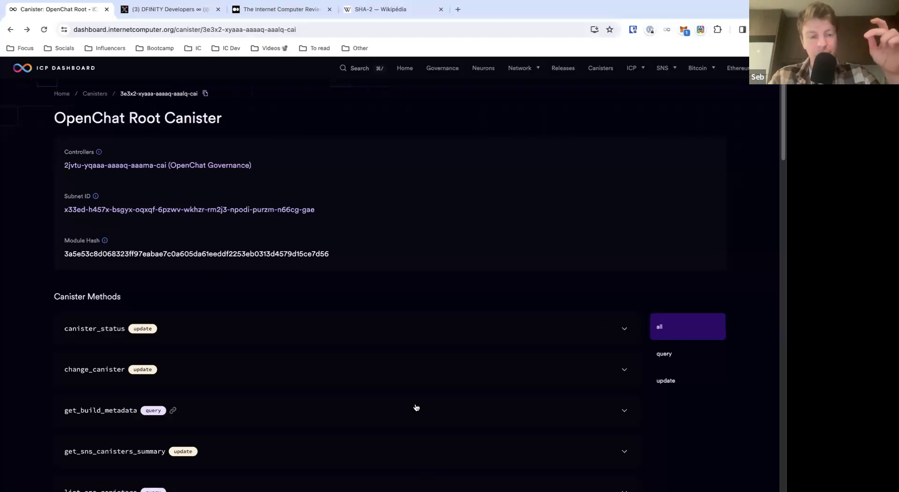
Step: Select the ID 2jvtu-yqaaa-aaaaq-aaama-cai of the Governance controller on the OpenChat Root canister page
{"action": "right_click", "coordinate": [290, 344]}
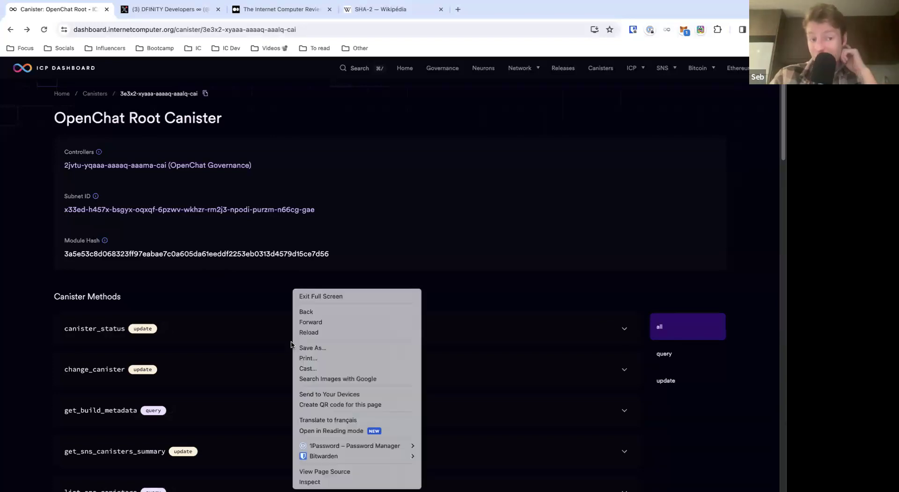
{"action": "left_click", "coordinate": [268, 304]}
{"action": "left_click_drag", "start_coordinate": [65, 165], "coordinate": [167, 170]}
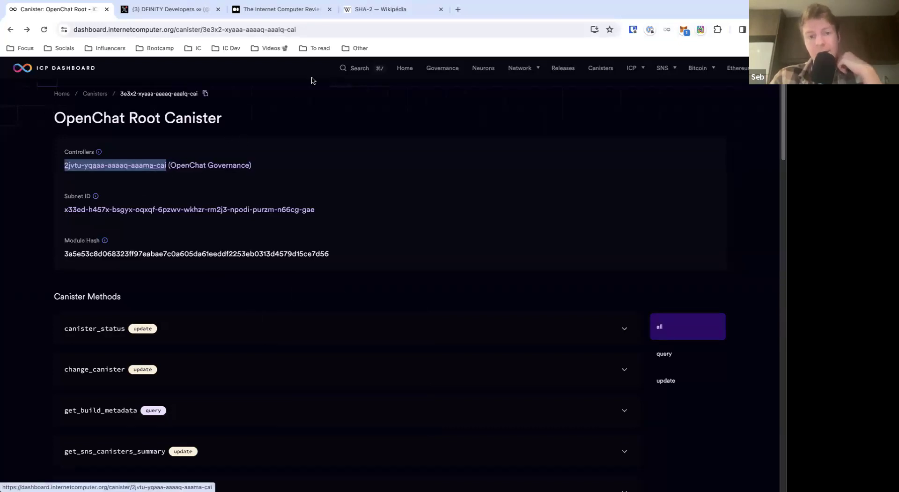
Step: Search the web for "openchat github icp" and open the open-chat repository of the open-chat-labs organization
{"action": "left_click", "coordinate": [458, 10]}
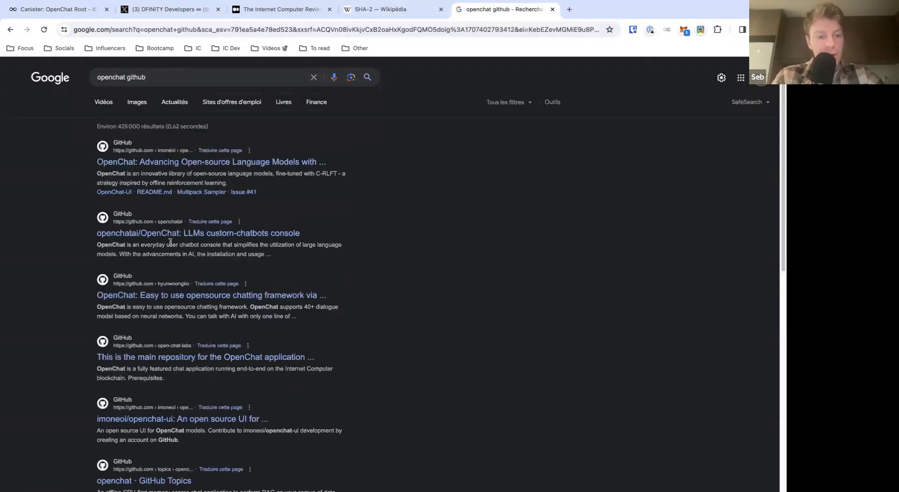
{"action": "left_click", "coordinate": [186, 76]}
{"action": "type", "text": "icp"}
{"action": "key", "text": "Return"}
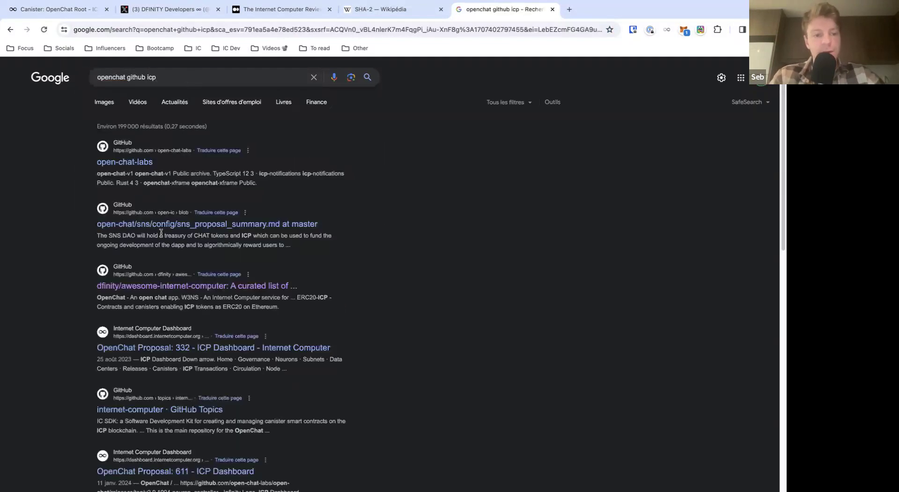
{"action": "left_click", "coordinate": [139, 161]}
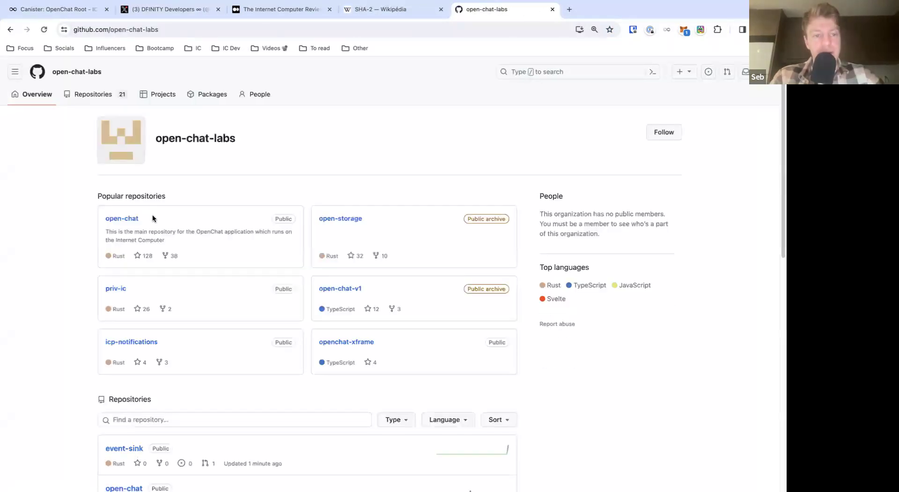
{"action": "scroll", "coordinate": [154, 219], "scroll_direction": "down", "scroll_amount": 4}
{"action": "left_click", "coordinate": [125, 314]}
Step: Highlight the Deterministic builds explanation in the OpenChat README and its scripts/docker-build-all-wasms.sh command
{"action": "scroll", "coordinate": [123, 311], "scroll_direction": "down", "scroll_amount": 2}
{"action": "scroll", "coordinate": [123, 308], "scroll_direction": "down", "scroll_amount": 10}
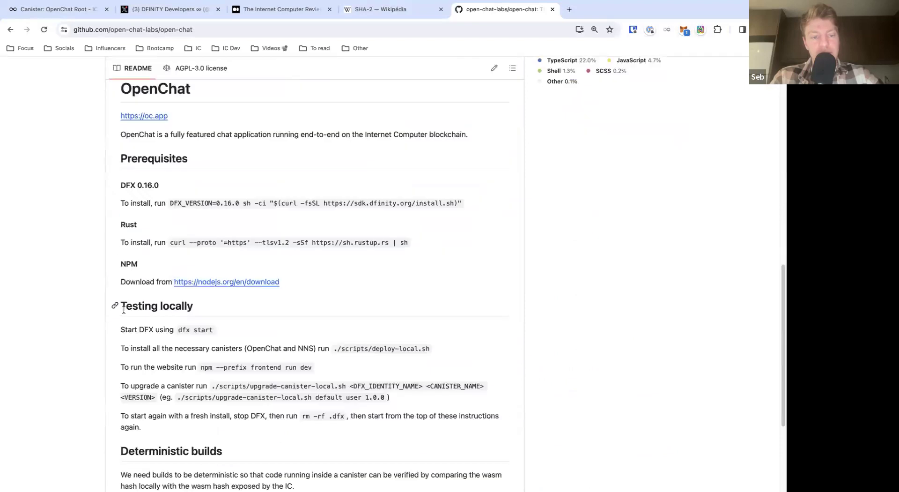
{"action": "scroll", "coordinate": [124, 308], "scroll_direction": "down", "scroll_amount": 4}
{"action": "left_click_drag", "start_coordinate": [123, 305], "coordinate": [409, 316]}
{"action": "left_click", "coordinate": [408, 316]}
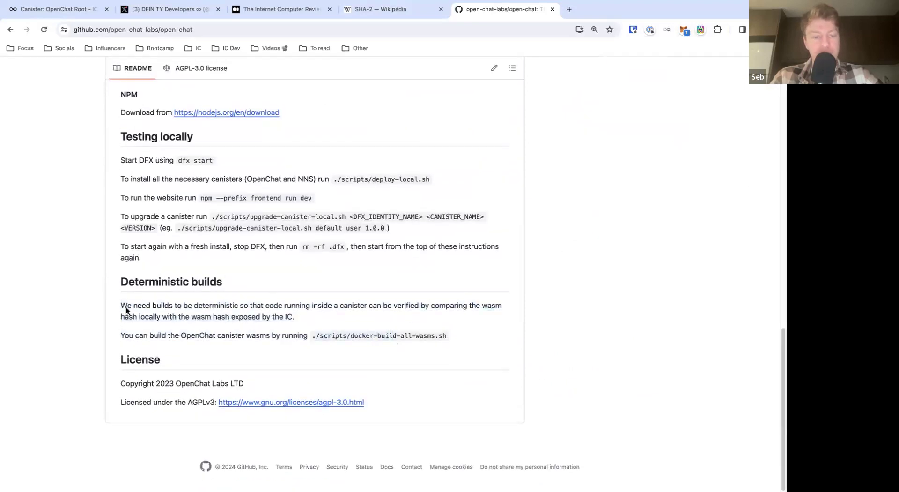
{"action": "left_click_drag", "start_coordinate": [122, 306], "coordinate": [315, 318]}
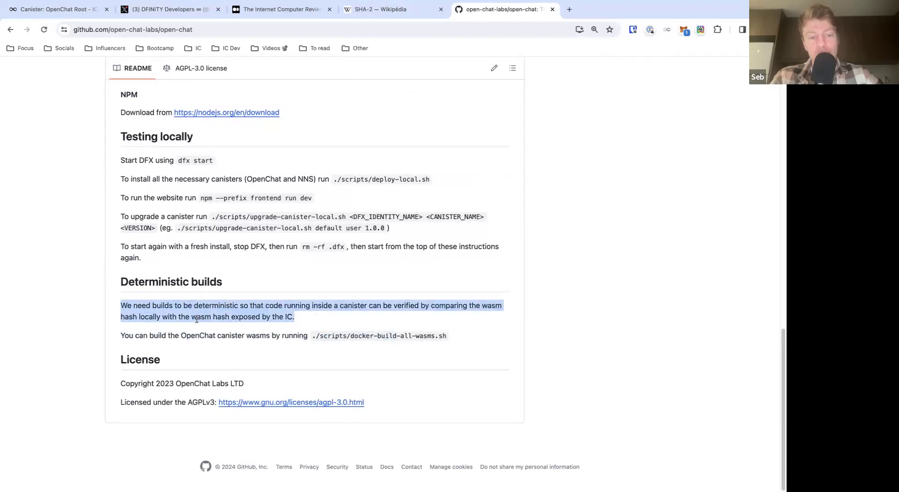
{"action": "left_click_drag", "start_coordinate": [158, 335], "coordinate": [318, 336]}
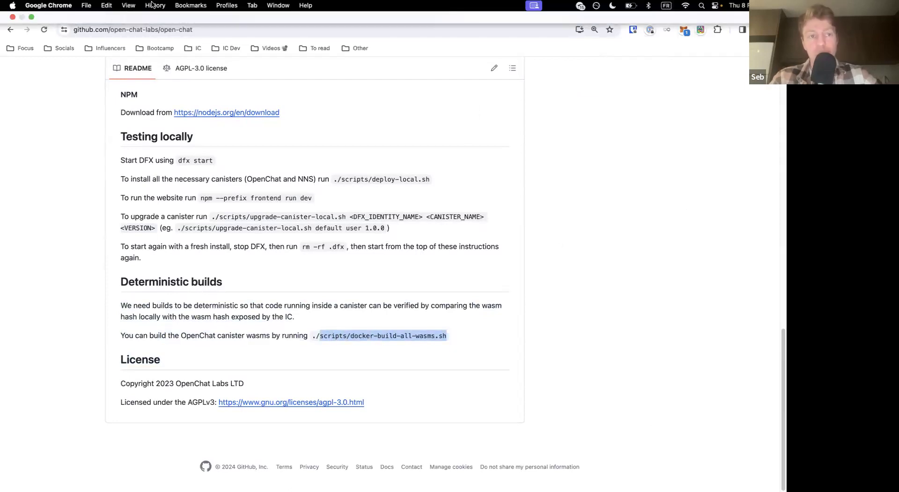
Step: Revisit the OpenChat Root canister page, return to the OpenChat README and highlight its Testing locally instructions
{"action": "left_click", "coordinate": [44, 8]}
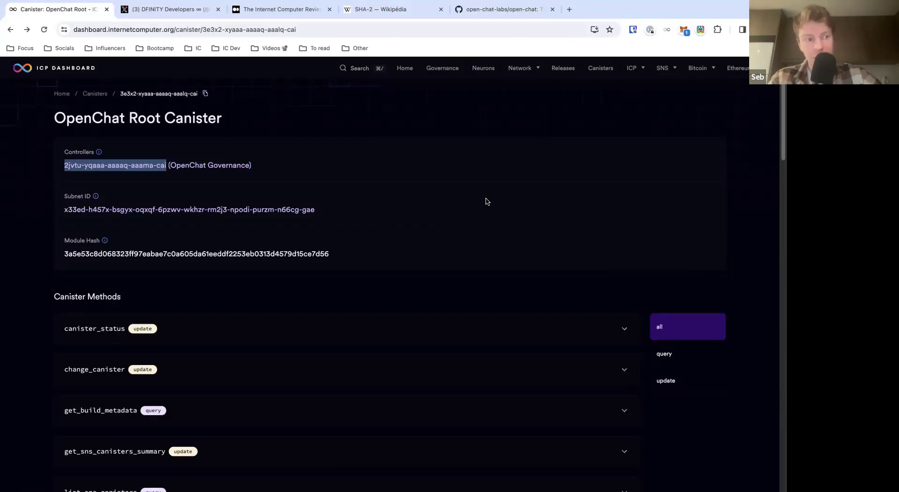
{"action": "left_click", "coordinate": [473, 10]}
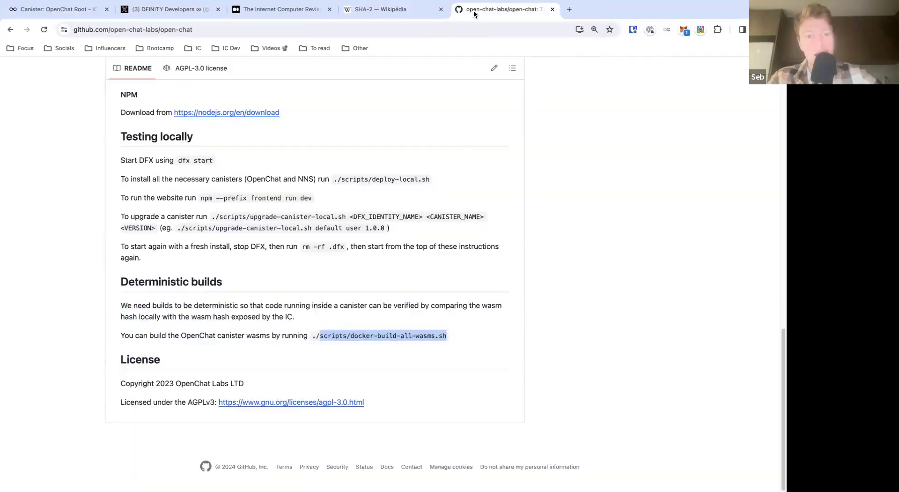
{"action": "left_click_drag", "start_coordinate": [247, 256], "coordinate": [129, 163]}
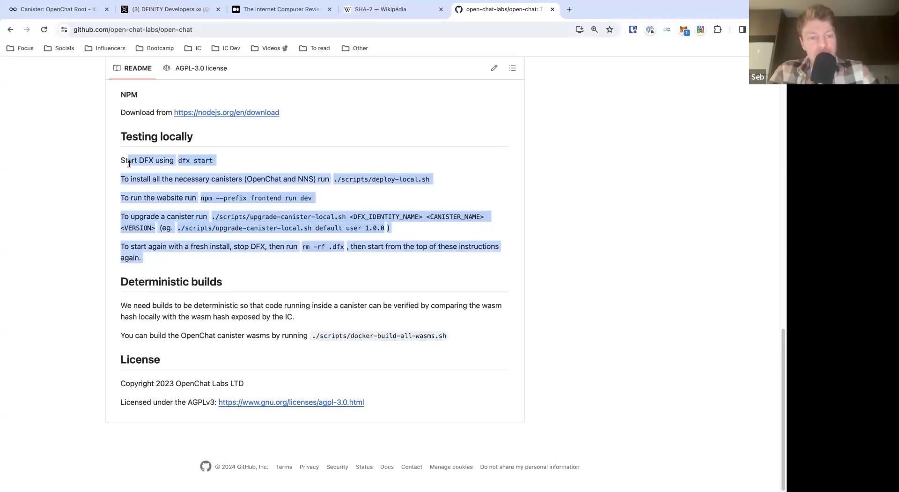
{"action": "scroll", "coordinate": [129, 162], "scroll_direction": "up", "scroll_amount": 1}
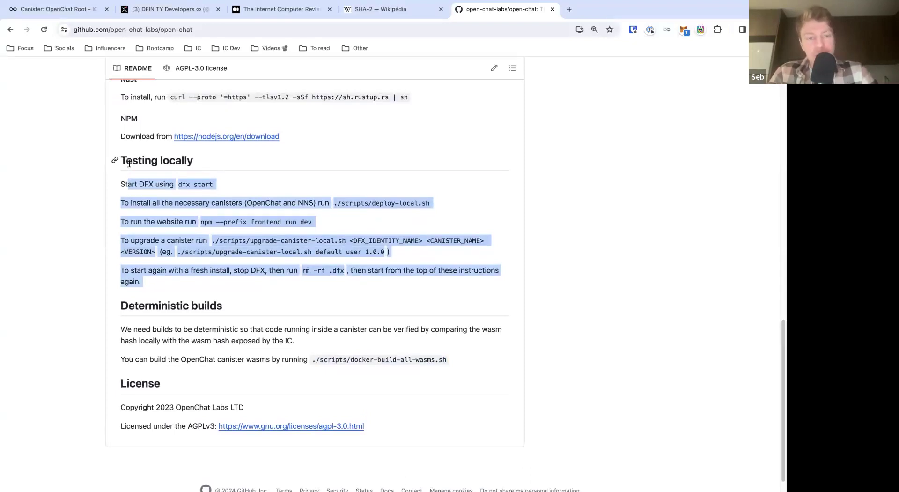
Step: Go to the Solidstate profile at twitter.com/solidstate_icp/
{"action": "left_click", "coordinate": [413, 33]}
{"action": "type", "text": "twitter.com/seb_icp"}
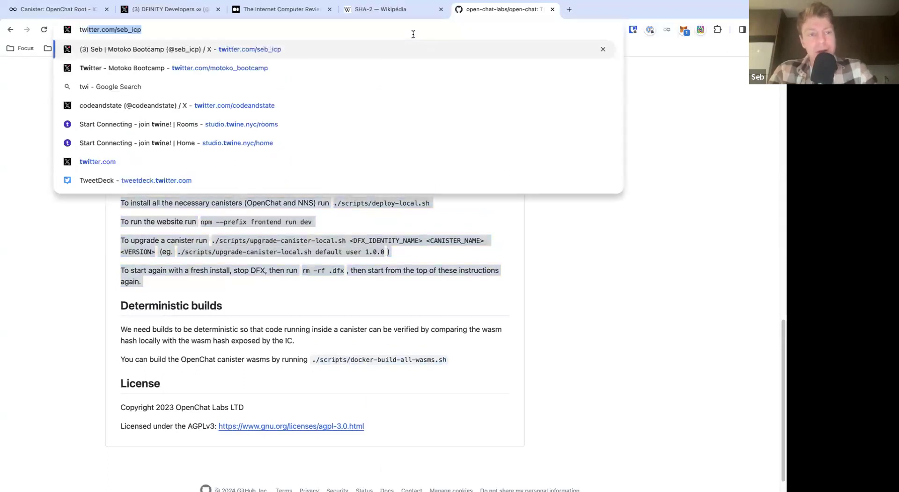
{"action": "type", "text": "/"}
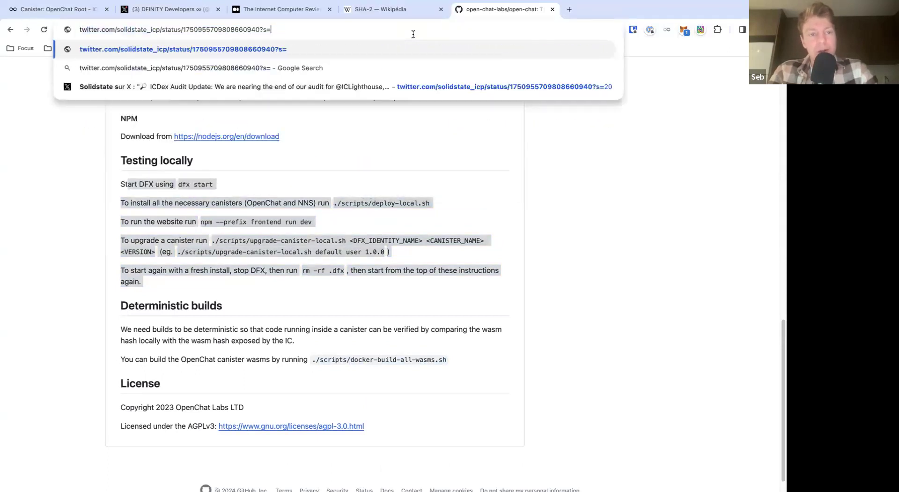
{"action": "key", "text": "BackSpace"}
{"action": "key", "text": "BackSpace"}
{"action": "key", "text": "BackSpace"}
{"action": "key", "text": "BackSpace"}
{"action": "key", "text": "BackSpace"}
{"action": "key", "text": "BackSpace"}
{"action": "key", "text": "BackSpace"}
{"action": "key", "text": "BackSpace"}
{"action": "key", "text": "BackSpace"}
{"action": "type", "text": "s"}
{"action": "key", "text": "Return"}
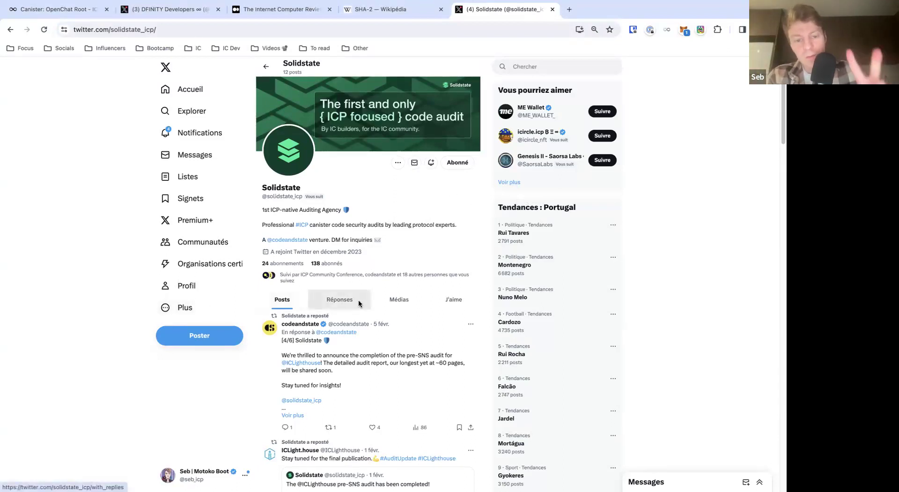
Step: Look through the Solidstate profile's posts about ICP canister code audits, down to its launch announcement and back
{"action": "scroll", "coordinate": [349, 327], "scroll_direction": "down", "scroll_amount": 2}
{"action": "scroll", "coordinate": [351, 347], "scroll_direction": "down", "scroll_amount": 1}
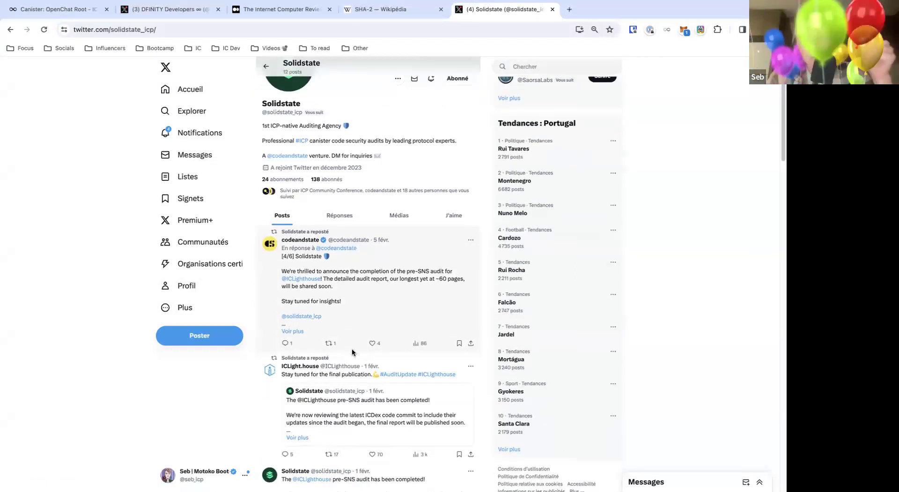
{"action": "scroll", "coordinate": [348, 352], "scroll_direction": "down", "scroll_amount": 4}
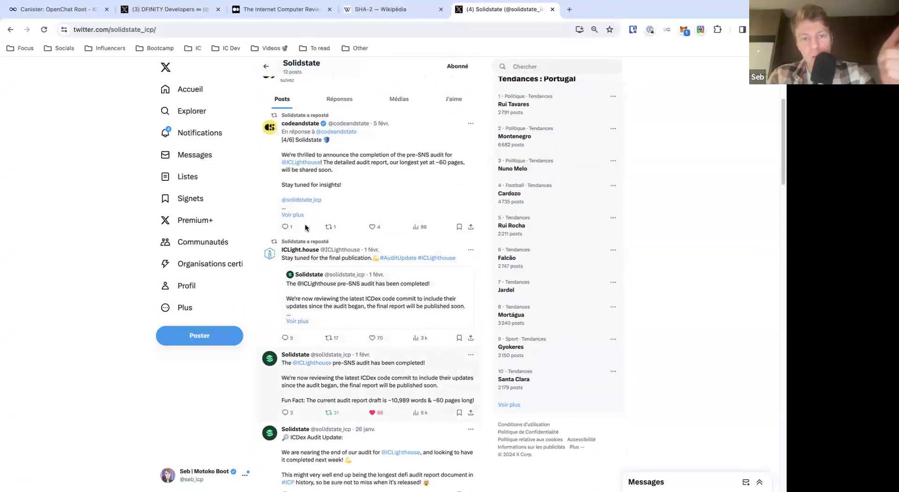
{"action": "mouse_move", "coordinate": [269, 255]}
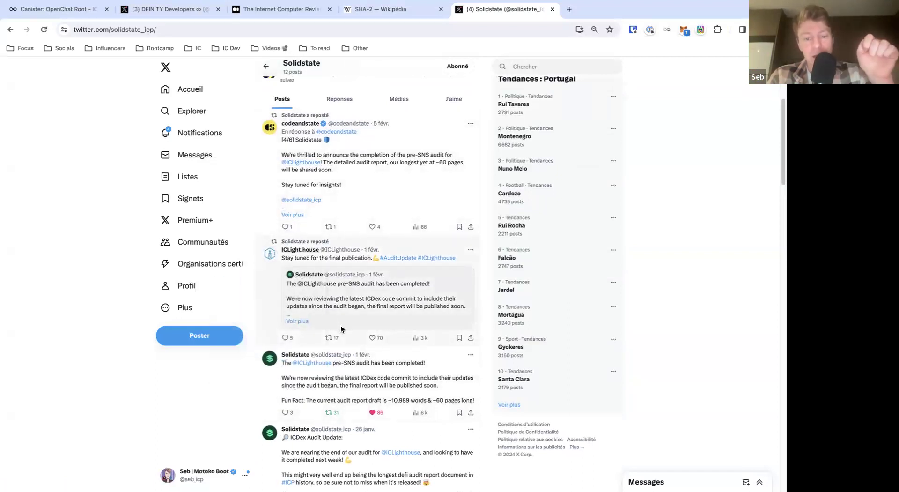
{"action": "scroll", "coordinate": [337, 356], "scroll_direction": "down", "scroll_amount": 10}
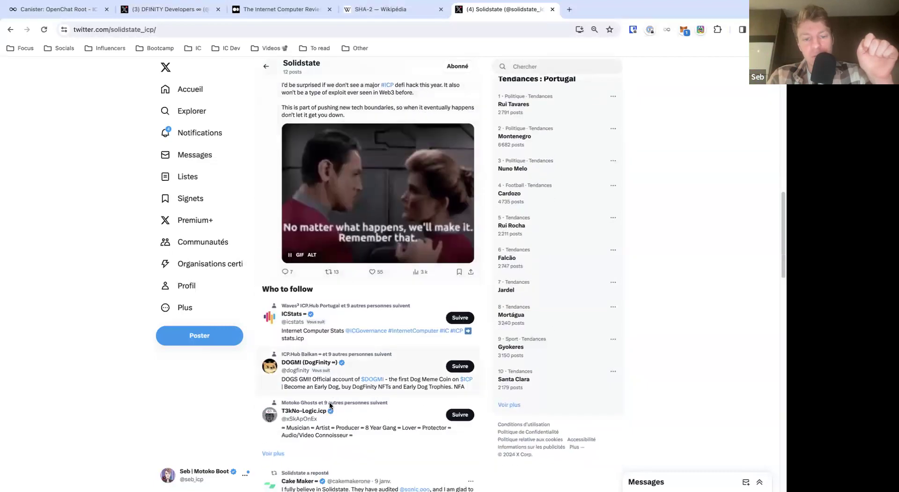
{"action": "scroll", "coordinate": [330, 400], "scroll_direction": "down", "scroll_amount": 10}
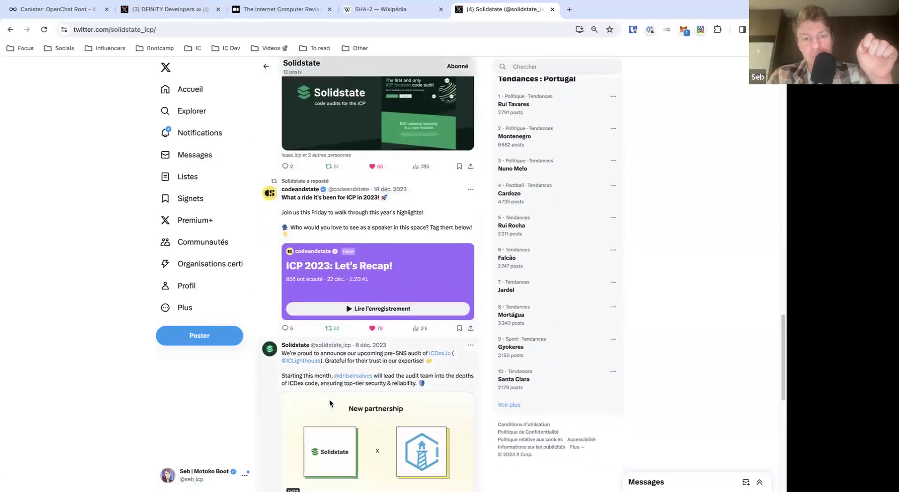
{"action": "scroll", "coordinate": [330, 401], "scroll_direction": "down", "scroll_amount": 8}
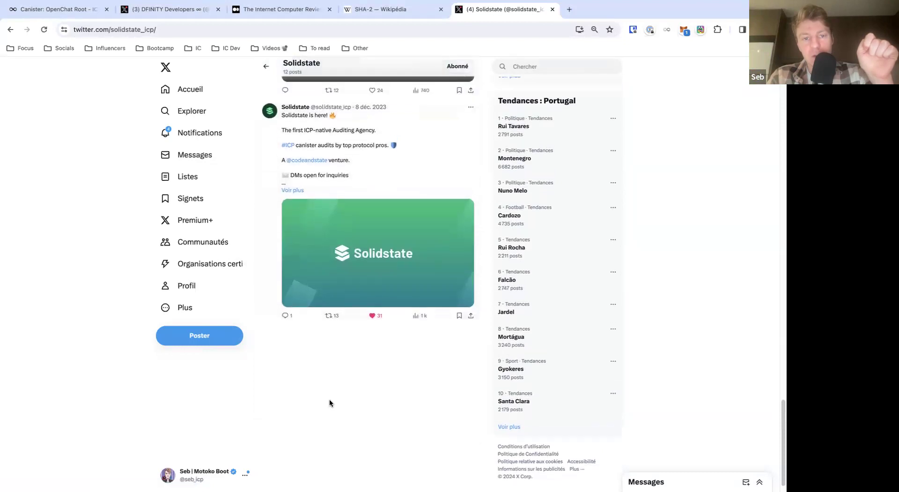
{"action": "scroll", "coordinate": [329, 401], "scroll_direction": "up", "scroll_amount": 7}
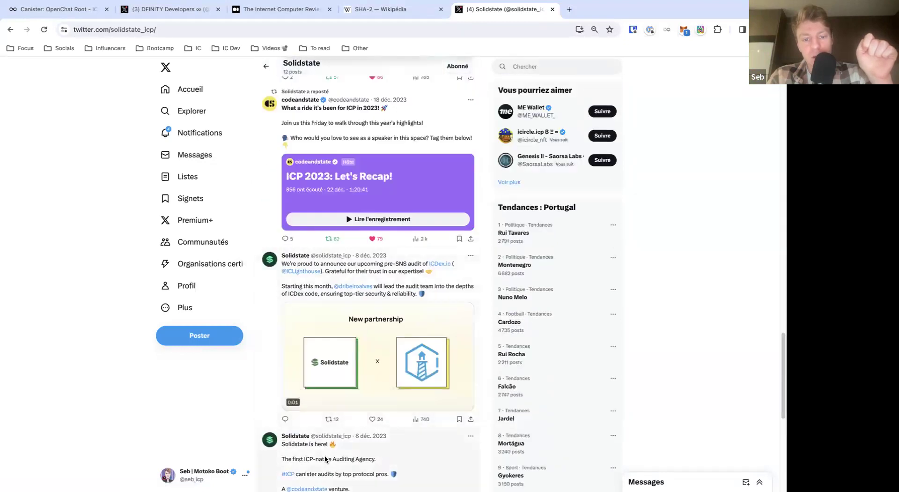
{"action": "scroll", "coordinate": [325, 459], "scroll_direction": "down", "scroll_amount": 4}
{"action": "scroll", "coordinate": [281, 389], "scroll_direction": "up", "scroll_amount": 2}
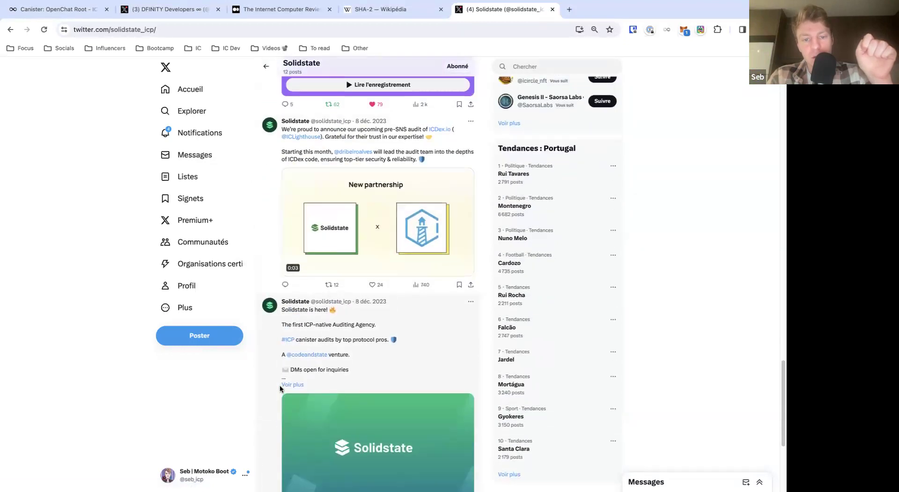
{"action": "scroll", "coordinate": [280, 388], "scroll_direction": "up", "scroll_amount": 15}
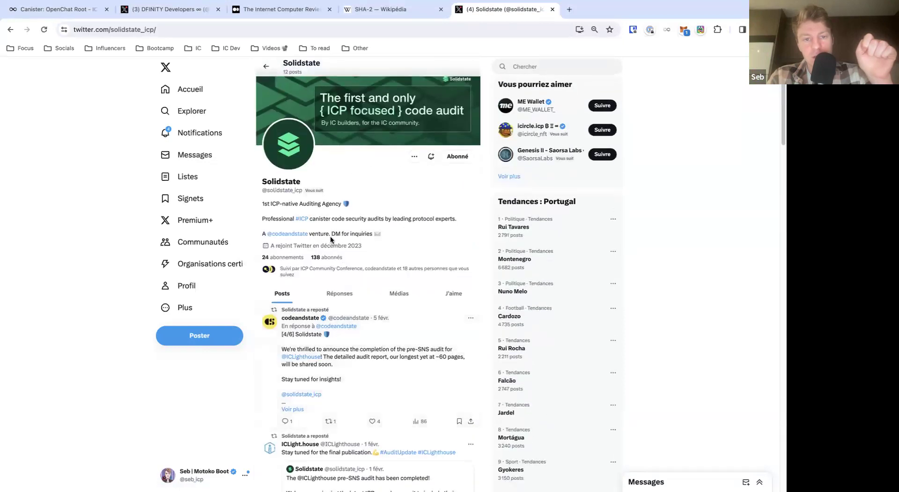
Step: Open the full codeandstate post about the ICLighthouse pre-SNS audit and return to the Solidstate profile
{"action": "scroll", "coordinate": [352, 327], "scroll_direction": "down", "scroll_amount": 2}
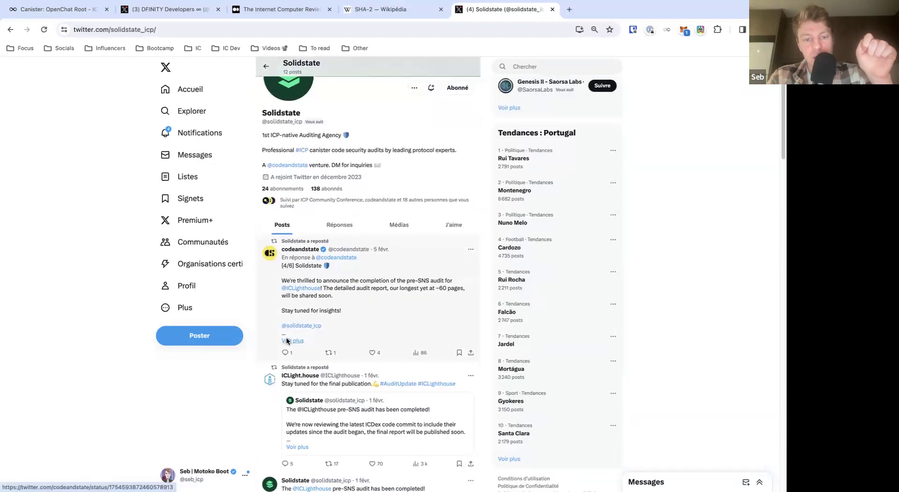
{"action": "left_click", "coordinate": [288, 341]}
{"action": "key", "text": "alt+Left"}
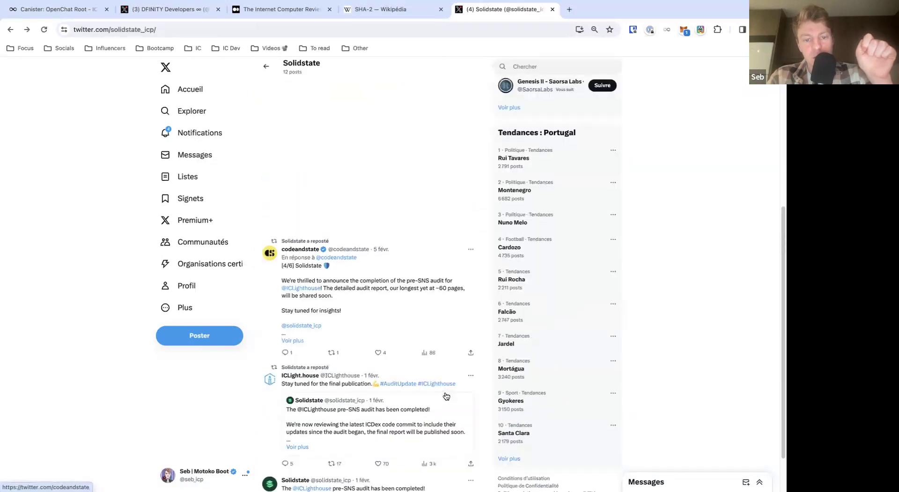
Step: Open solidstateauditing.com from the Solidstate post announcing the new website and look through the home page to its footer
{"action": "scroll", "coordinate": [423, 396], "scroll_direction": "down", "scroll_amount": 6}
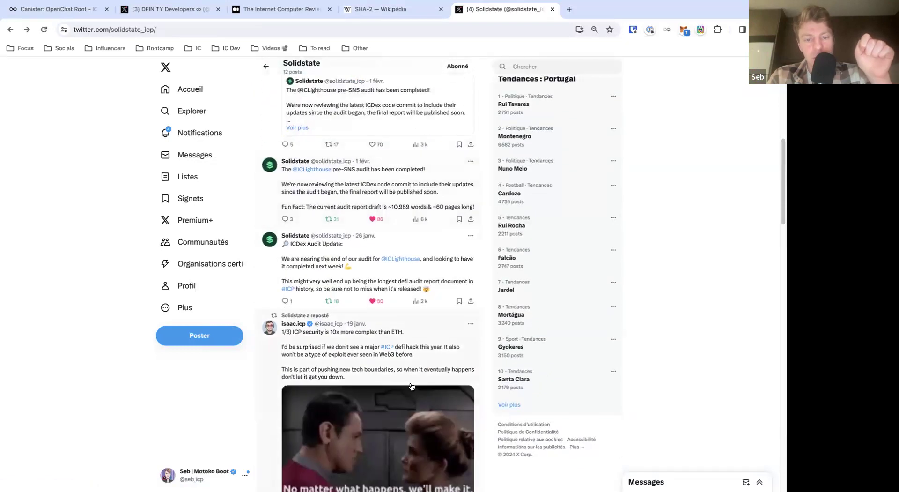
{"action": "scroll", "coordinate": [411, 386], "scroll_direction": "down", "scroll_amount": 8}
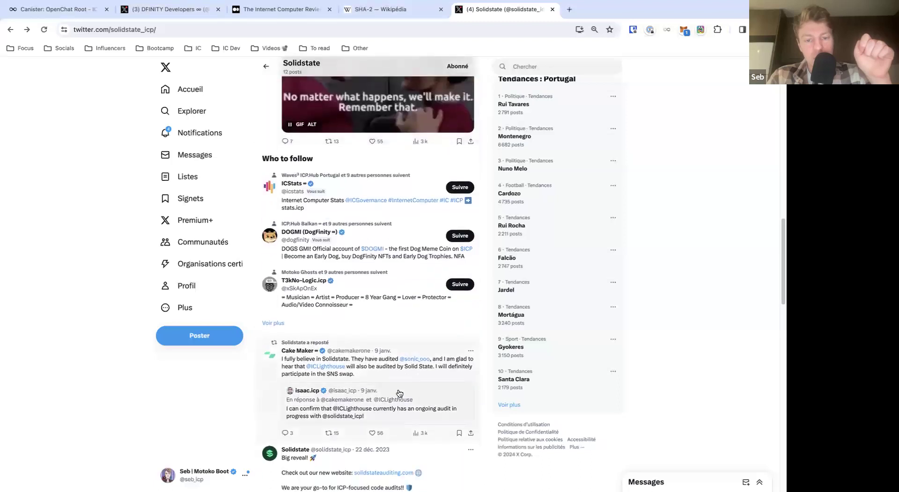
{"action": "scroll", "coordinate": [400, 393], "scroll_direction": "down", "scroll_amount": 3}
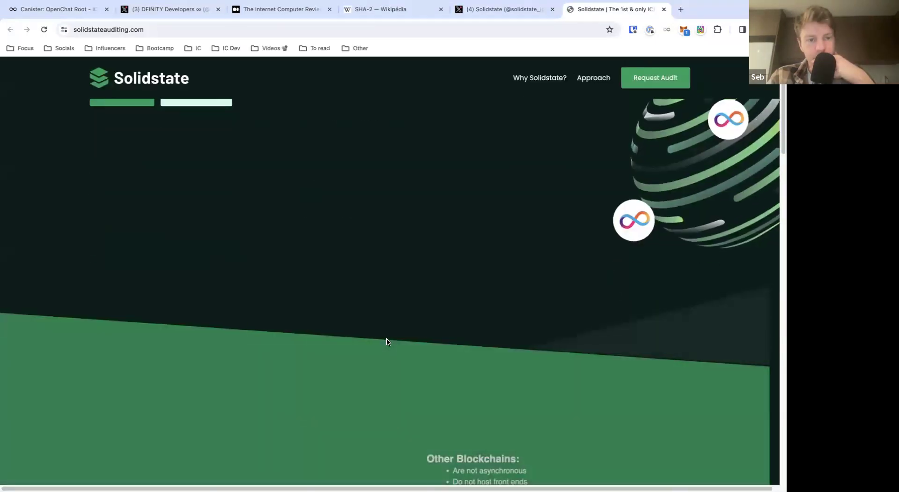
{"action": "scroll", "coordinate": [387, 341], "scroll_direction": "up", "scroll_amount": 3}
{"action": "scroll", "coordinate": [386, 341], "scroll_direction": "down", "scroll_amount": 10}
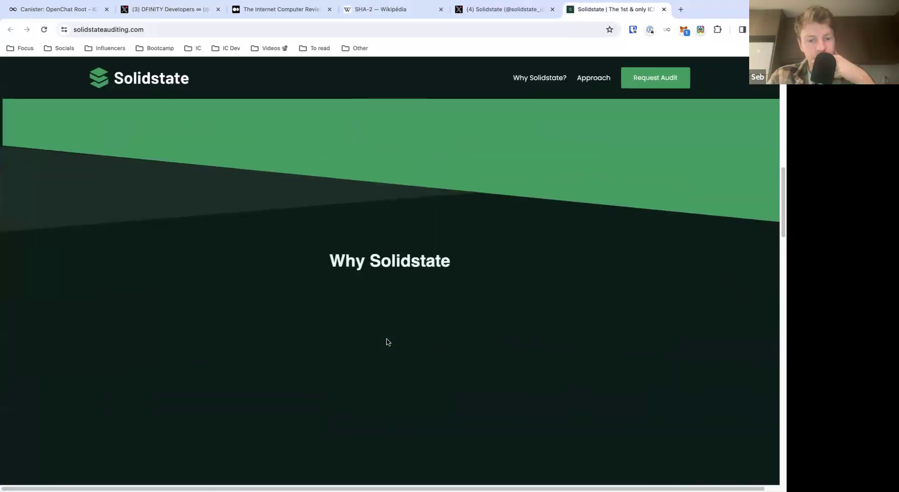
{"action": "scroll", "coordinate": [387, 342], "scroll_direction": "down", "scroll_amount": 15}
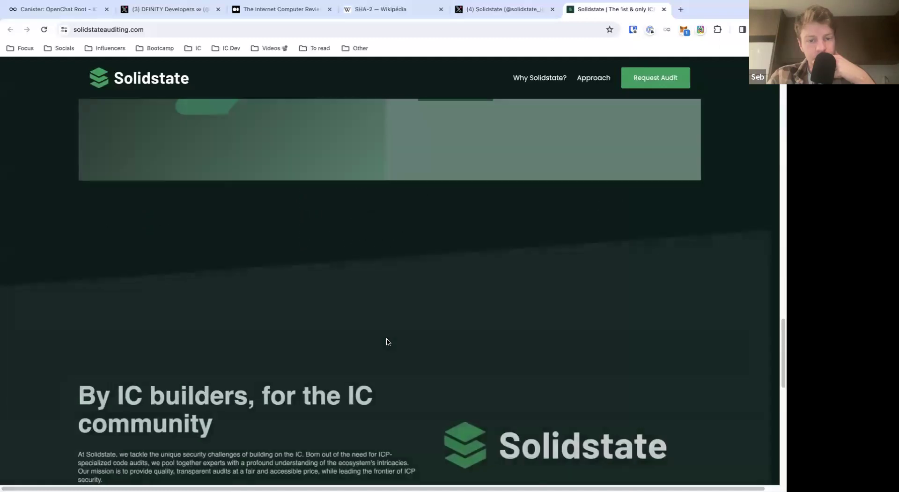
{"action": "scroll", "coordinate": [386, 341], "scroll_direction": "down", "scroll_amount": 10}
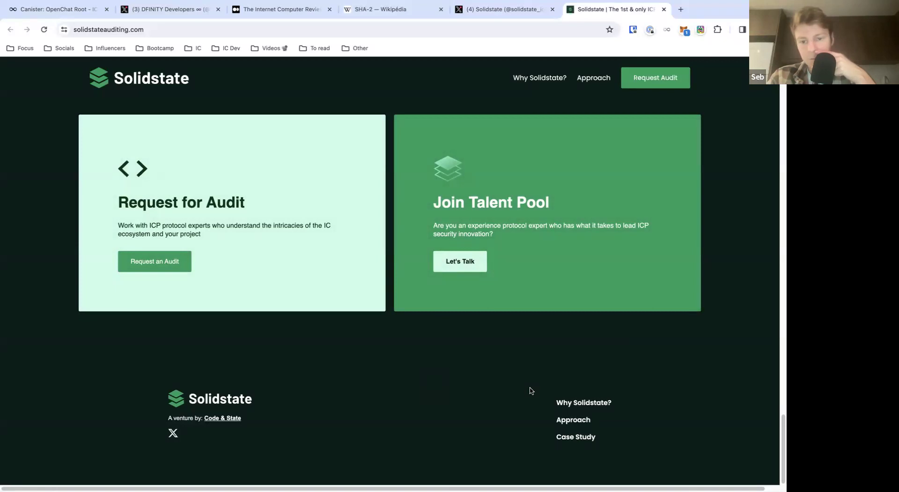
Step: Open the Sonic Code Audit report from the website's Case Study section and view its Scorecard
{"action": "left_click", "coordinate": [576, 441]}
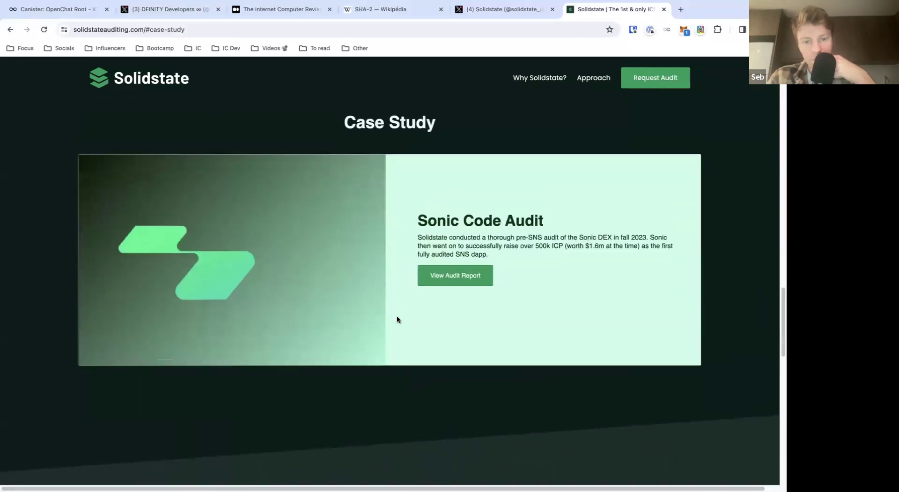
{"action": "left_click", "coordinate": [455, 280]}
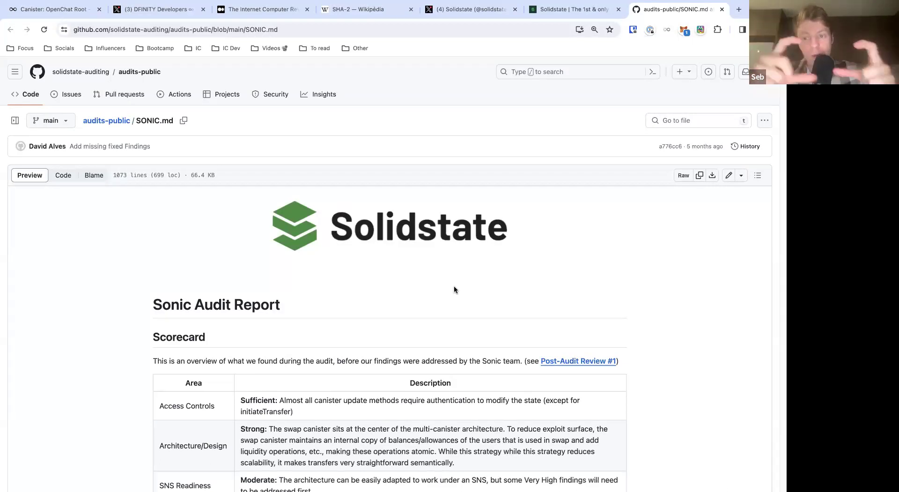
{"action": "scroll", "coordinate": [453, 288], "scroll_direction": "down", "scroll_amount": 4}
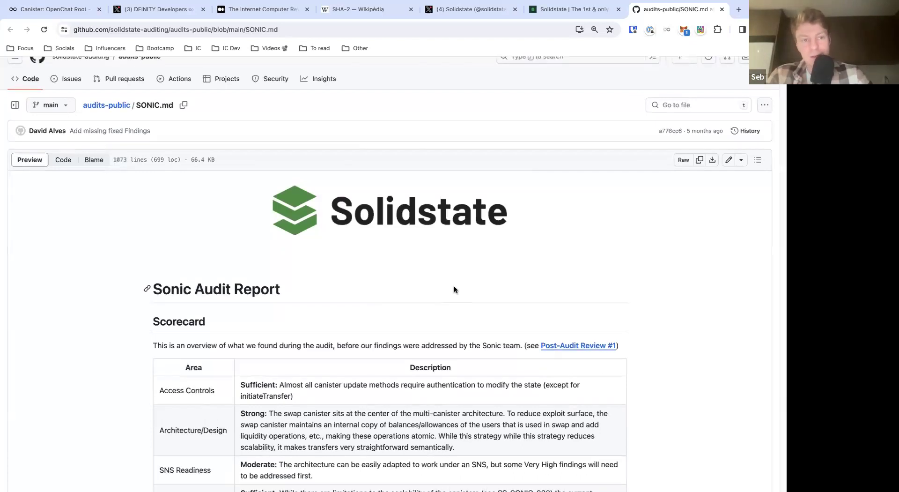
{"action": "scroll", "coordinate": [454, 289], "scroll_direction": "up", "scroll_amount": 3}
{"action": "scroll", "coordinate": [454, 288], "scroll_direction": "down", "scroll_amount": 1}
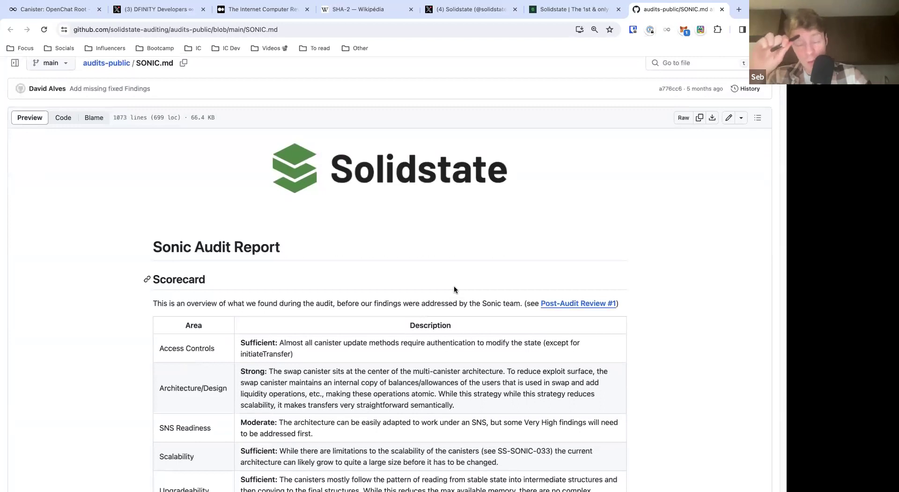
Step: Read through the Sonic Audit Report from the Scorecard, past the audit team, phases, architecture and findings, to the post-audit fix table
{"action": "scroll", "coordinate": [502, 255], "scroll_direction": "down", "scroll_amount": 20}
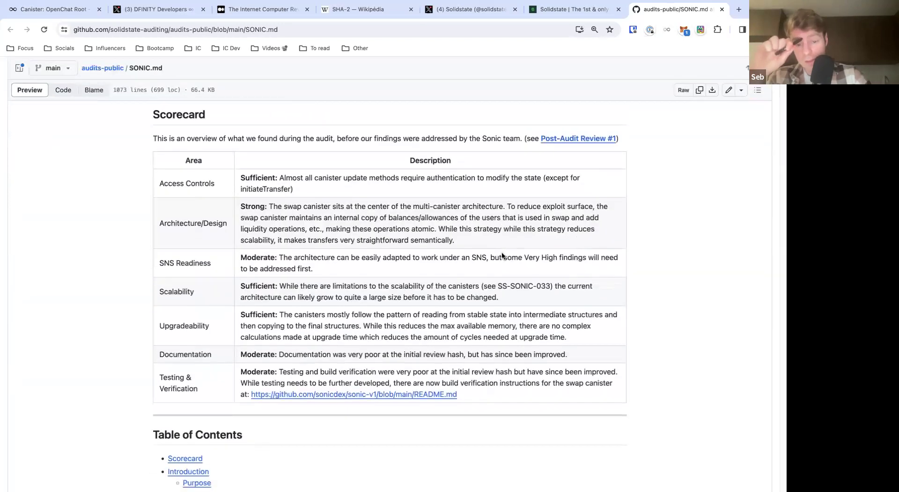
{"action": "scroll", "coordinate": [501, 256], "scroll_direction": "down", "scroll_amount": 8}
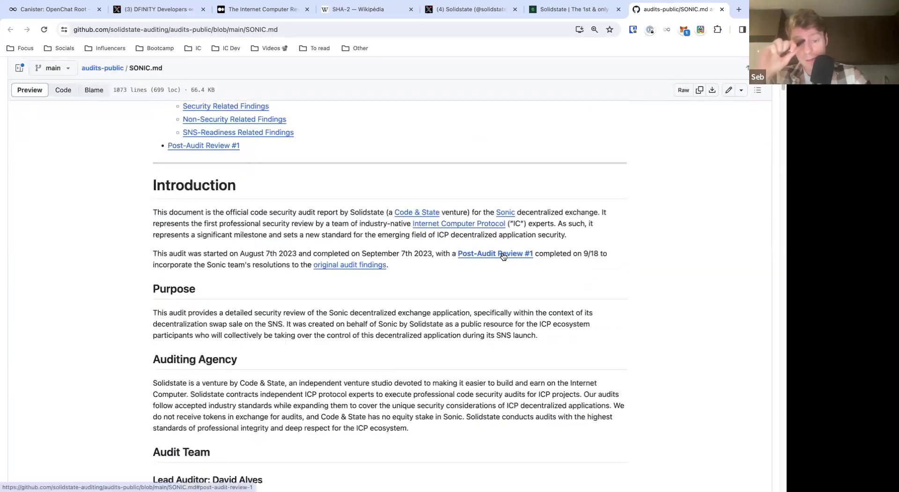
{"action": "scroll", "coordinate": [501, 253], "scroll_direction": "down", "scroll_amount": 3}
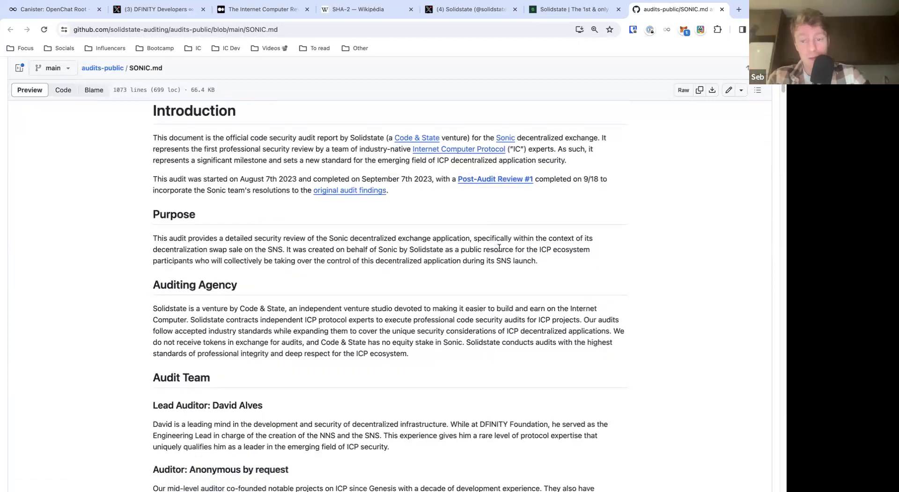
{"action": "scroll", "coordinate": [499, 248], "scroll_direction": "down", "scroll_amount": 8}
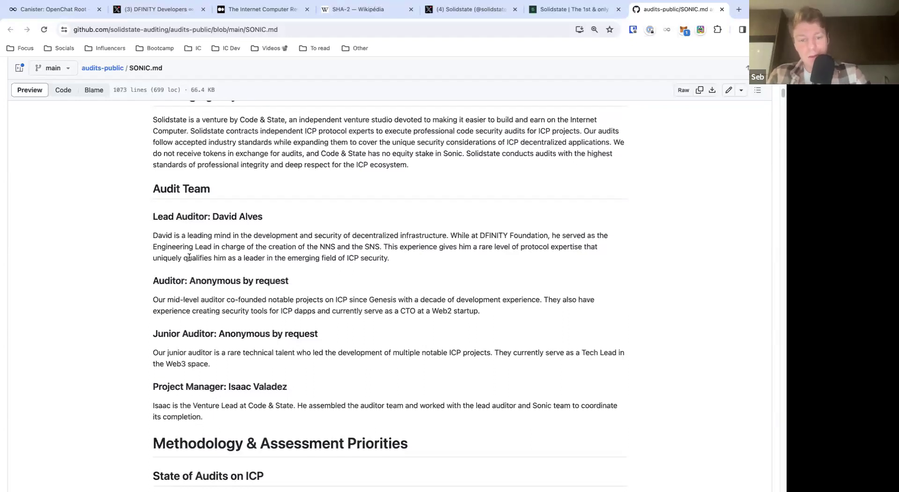
{"action": "scroll", "coordinate": [189, 257], "scroll_direction": "down", "scroll_amount": 10}
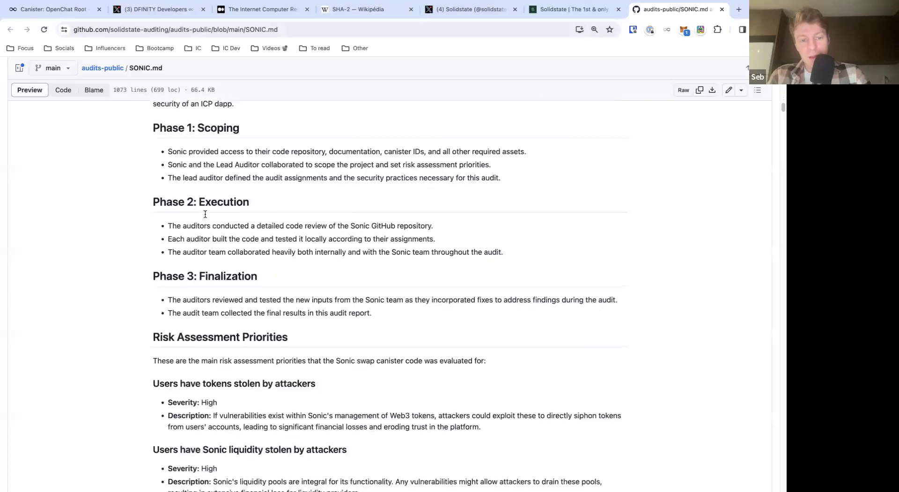
{"action": "scroll", "coordinate": [205, 214], "scroll_direction": "down", "scroll_amount": 20}
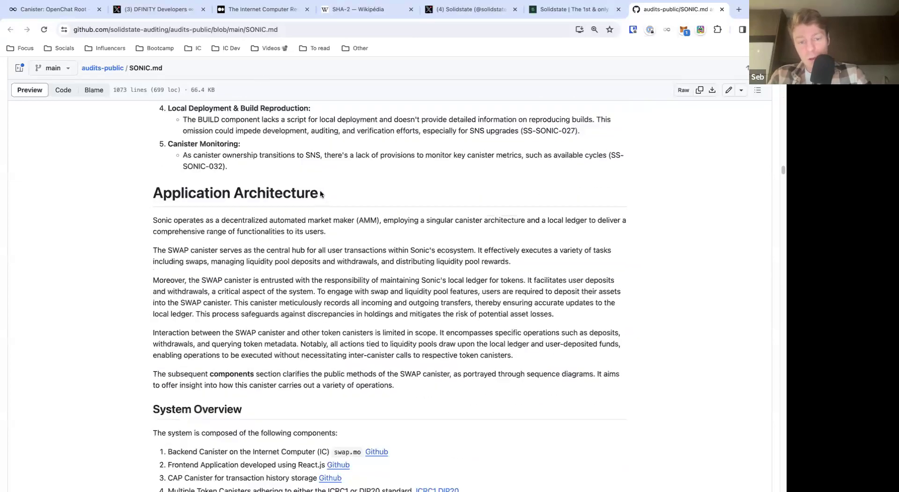
{"action": "scroll", "coordinate": [320, 193], "scroll_direction": "down", "scroll_amount": 20}
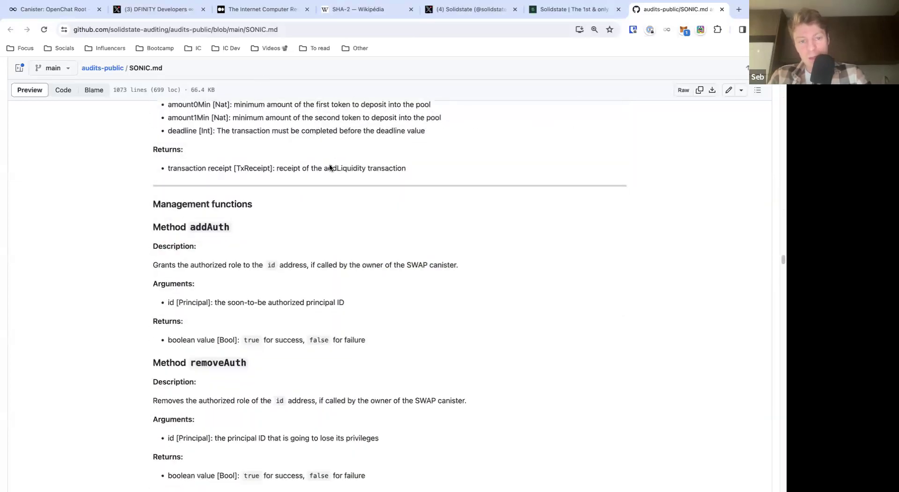
{"action": "scroll", "coordinate": [330, 168], "scroll_direction": "down", "scroll_amount": 20}
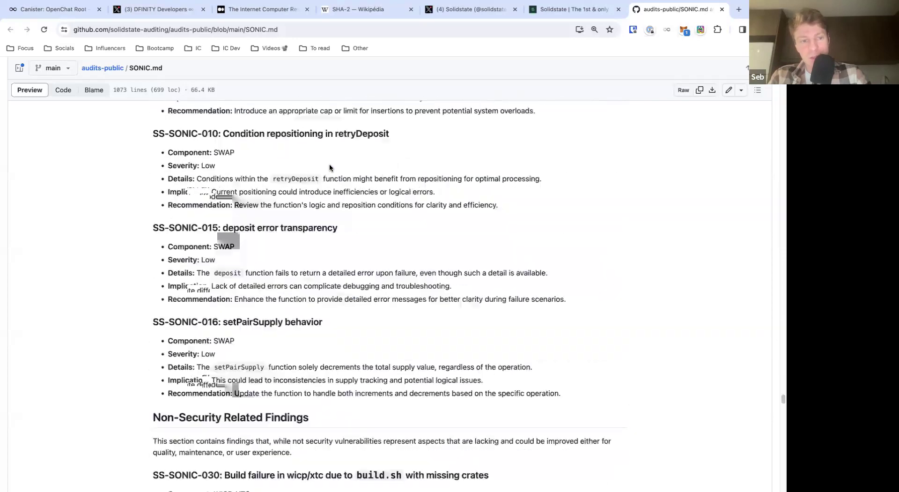
{"action": "scroll", "coordinate": [330, 167], "scroll_direction": "down", "scroll_amount": 20}
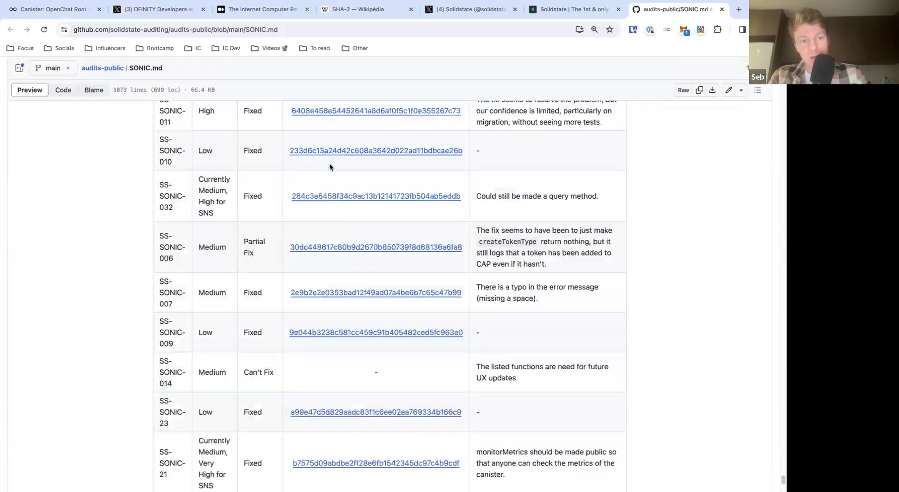
Step: Return to the report's retryDepositTo method diagram and select the page's web address
{"action": "scroll", "coordinate": [330, 167], "scroll_direction": "up", "scroll_amount": 20}
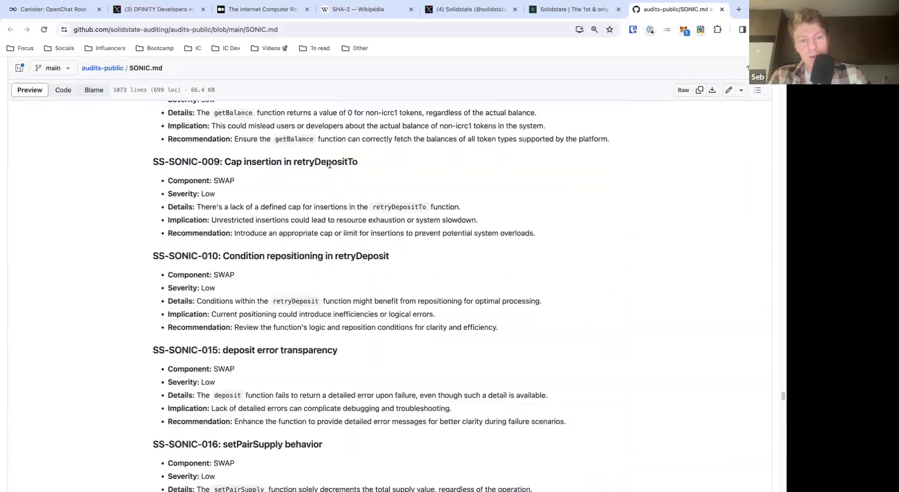
{"action": "scroll", "coordinate": [330, 164], "scroll_direction": "up", "scroll_amount": 20}
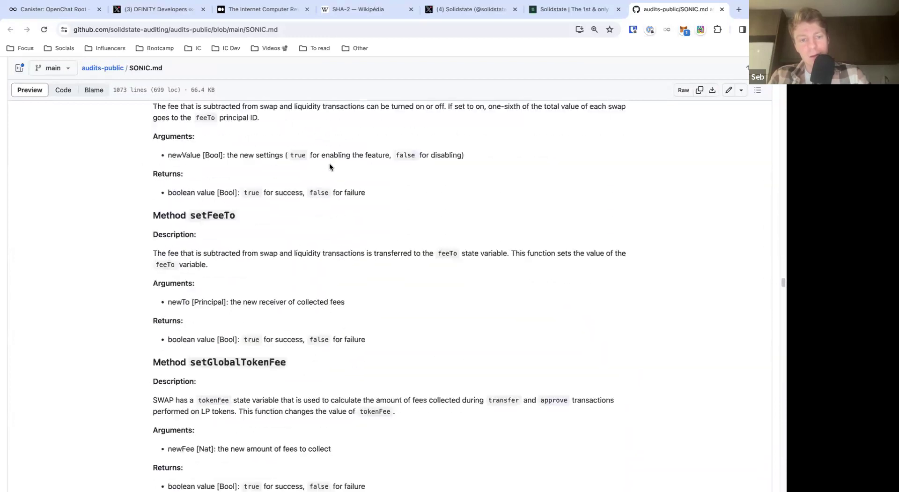
{"action": "scroll", "coordinate": [329, 166], "scroll_direction": "up", "scroll_amount": 20}
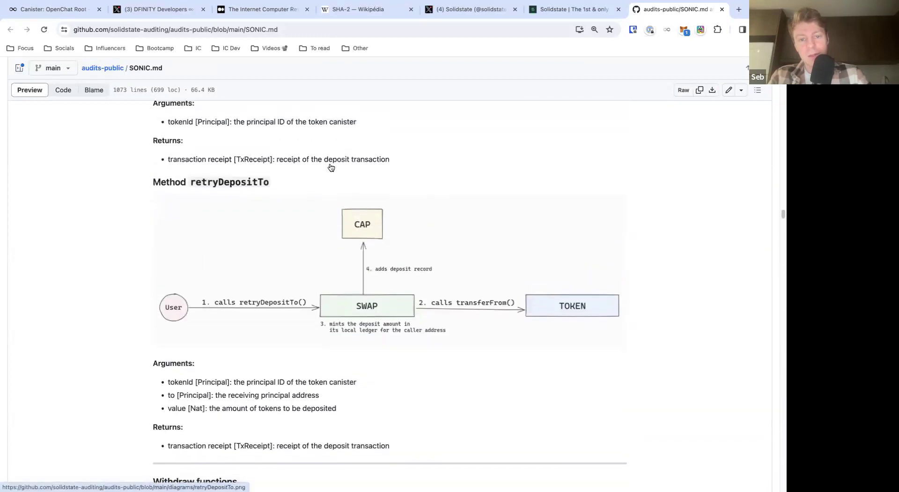
{"action": "left_click", "coordinate": [337, 24]}
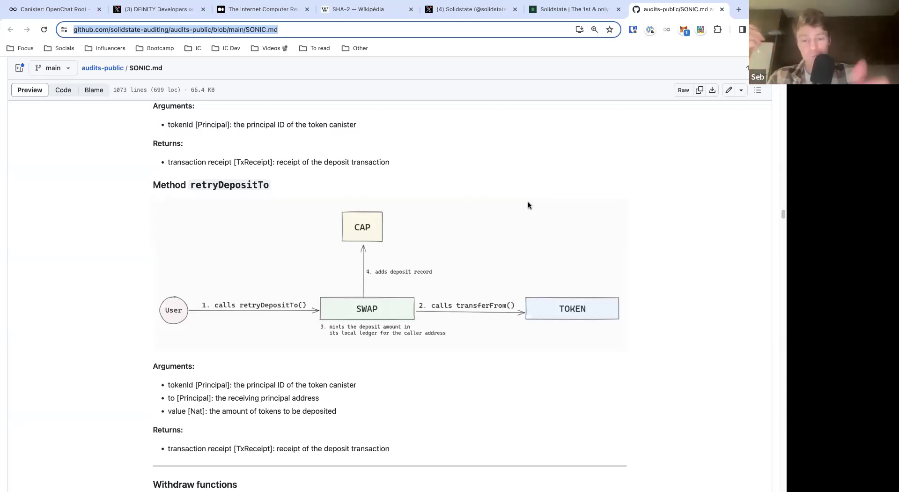
Step: Review the report's Summary of Findings, Disclaimers & Scope and Audit Team back to its beginning, and select the full SONIC.md URL
{"action": "scroll", "coordinate": [427, 234], "scroll_direction": "up", "scroll_amount": 14}
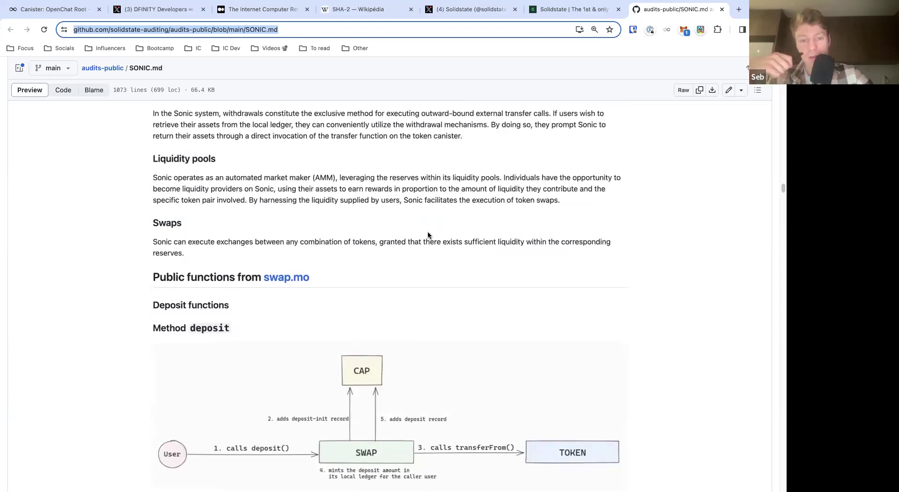
{"action": "scroll", "coordinate": [427, 234], "scroll_direction": "up", "scroll_amount": 20}
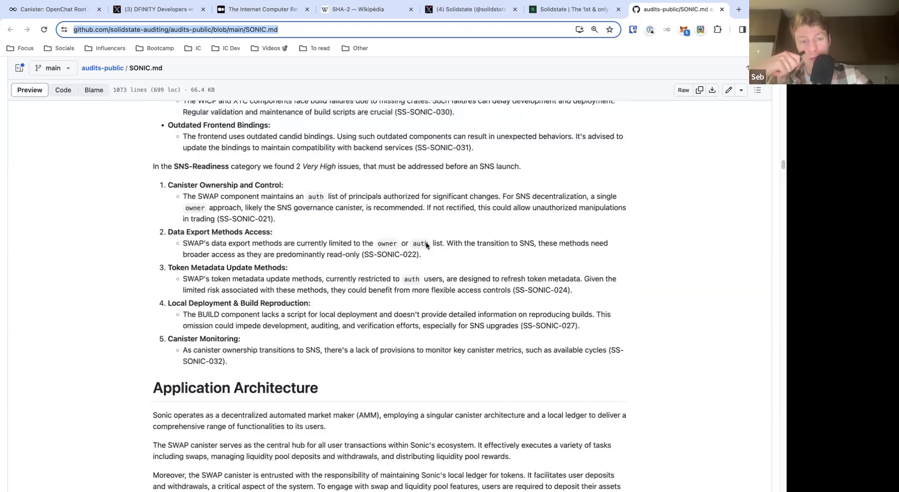
{"action": "scroll", "coordinate": [426, 243], "scroll_direction": "up", "scroll_amount": 4}
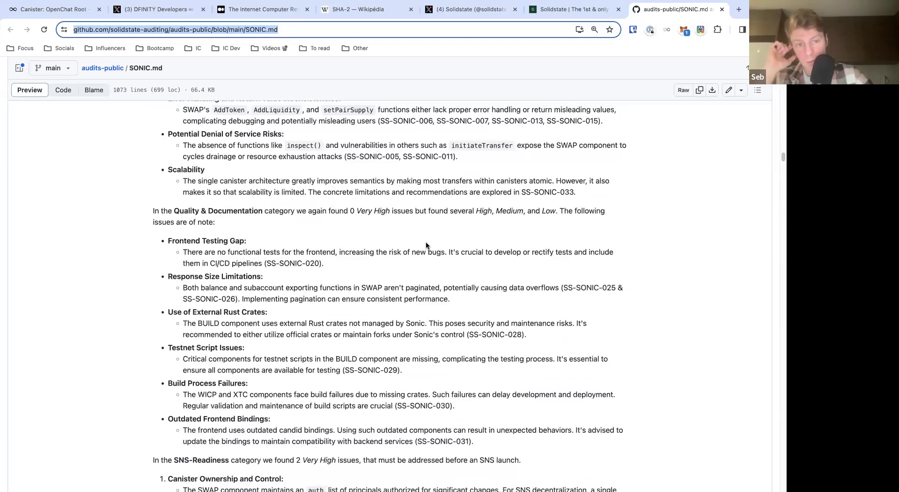
{"action": "scroll", "coordinate": [426, 242], "scroll_direction": "up", "scroll_amount": 3}
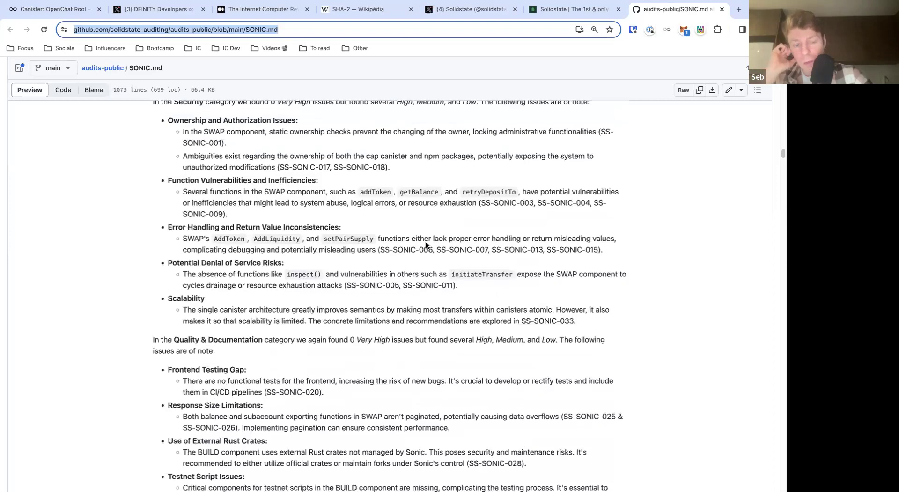
{"action": "scroll", "coordinate": [413, 263], "scroll_direction": "up", "scroll_amount": 10}
{"action": "scroll", "coordinate": [413, 263], "scroll_direction": "up", "scroll_amount": 15}
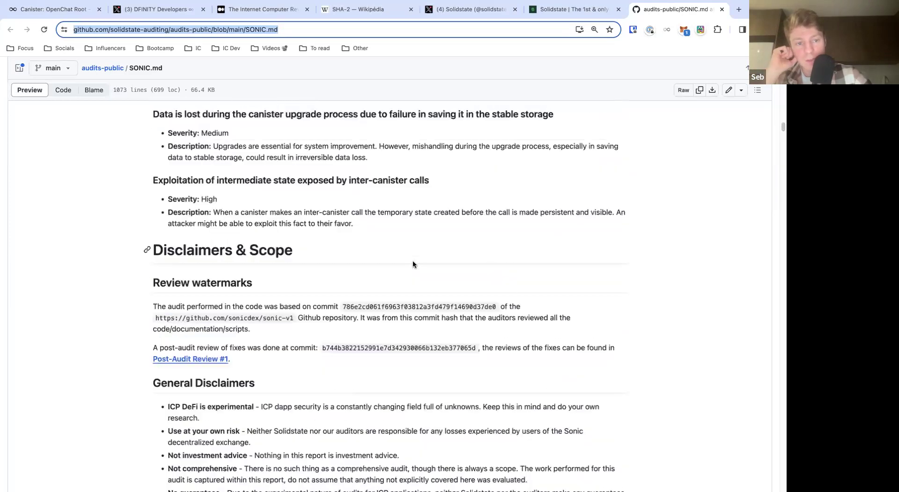
{"action": "scroll", "coordinate": [413, 264], "scroll_direction": "up", "scroll_amount": 10}
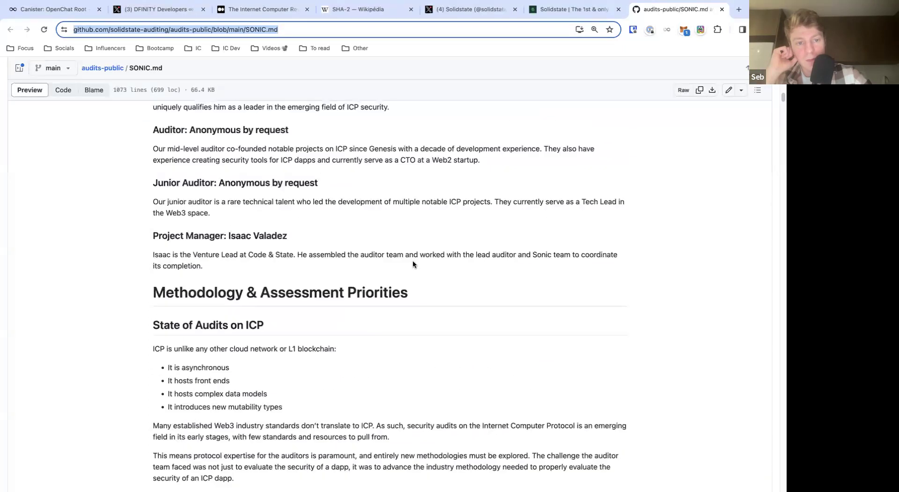
{"action": "scroll", "coordinate": [413, 263], "scroll_direction": "up", "scroll_amount": 2}
{"action": "scroll", "coordinate": [413, 263], "scroll_direction": "down", "scroll_amount": 3}
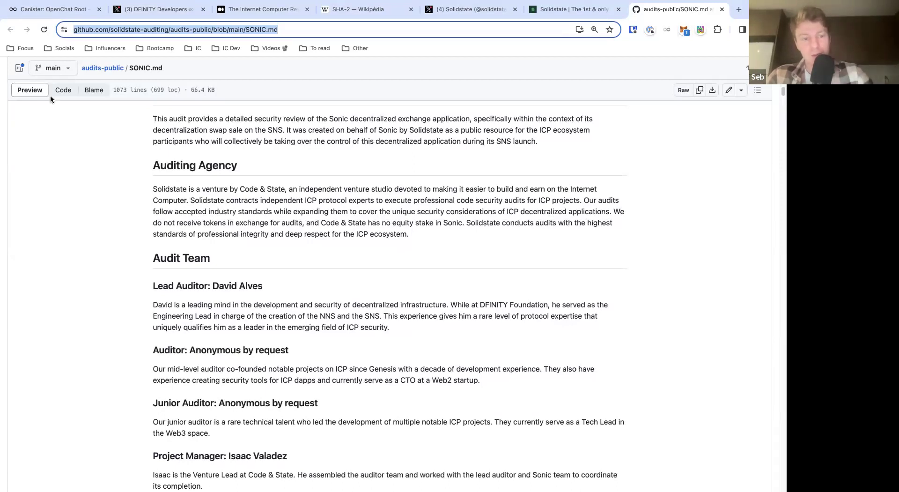
{"action": "scroll", "coordinate": [301, 150], "scroll_direction": "up", "scroll_amount": 15}
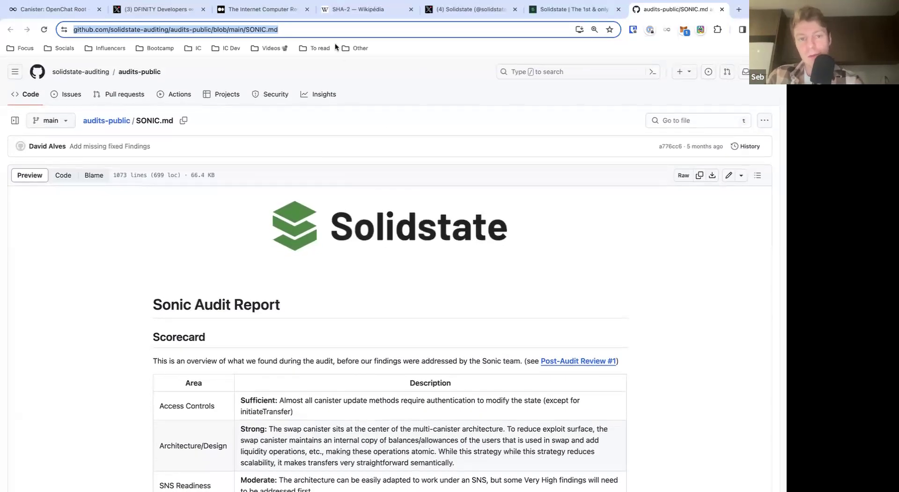
{"action": "left_click_drag", "start_coordinate": [343, 29], "coordinate": [71, 29]}
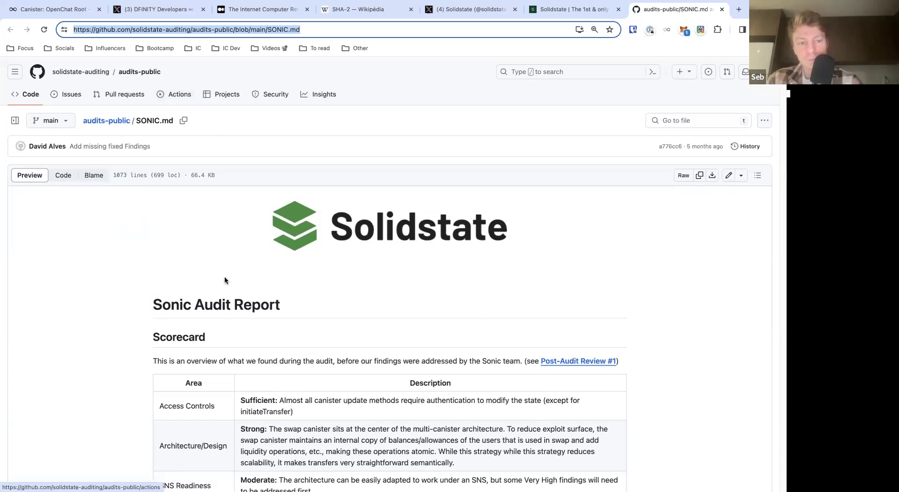
Step: Look over the Sonic Audit Report's Table of Contents, from Scorecard to Post-Audit Review #1
{"action": "scroll", "coordinate": [416, 270], "scroll_direction": "down", "scroll_amount": 2}
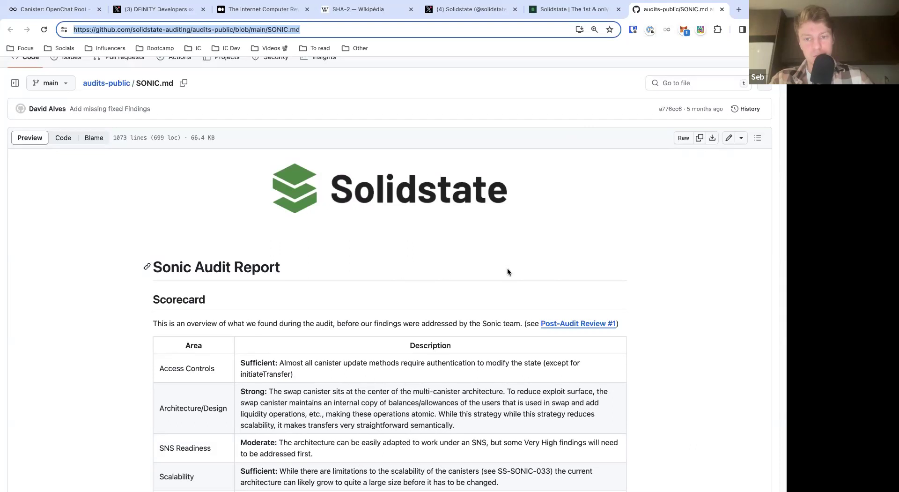
{"action": "scroll", "coordinate": [399, 284], "scroll_direction": "down", "scroll_amount": 15}
{"action": "scroll", "coordinate": [391, 300], "scroll_direction": "up", "scroll_amount": 4}
{"action": "scroll", "coordinate": [390, 300], "scroll_direction": "down", "scroll_amount": 1}
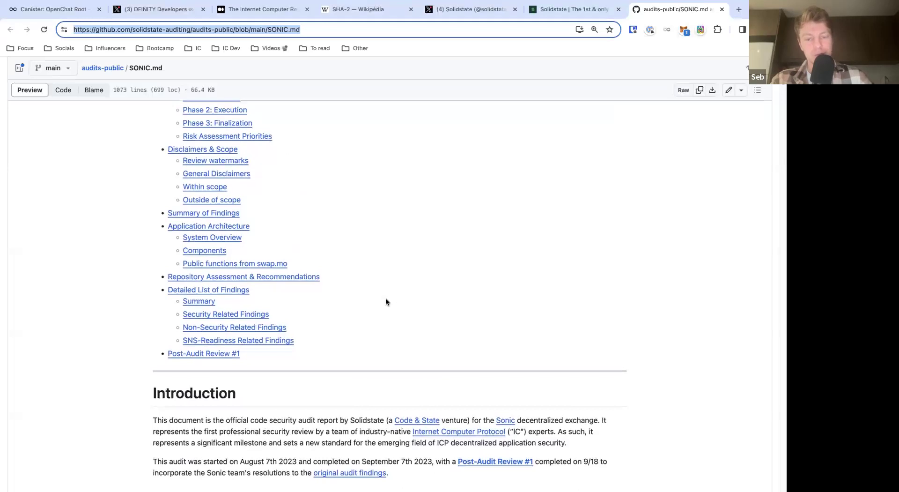
{"action": "scroll", "coordinate": [386, 298], "scroll_direction": "down", "scroll_amount": 1}
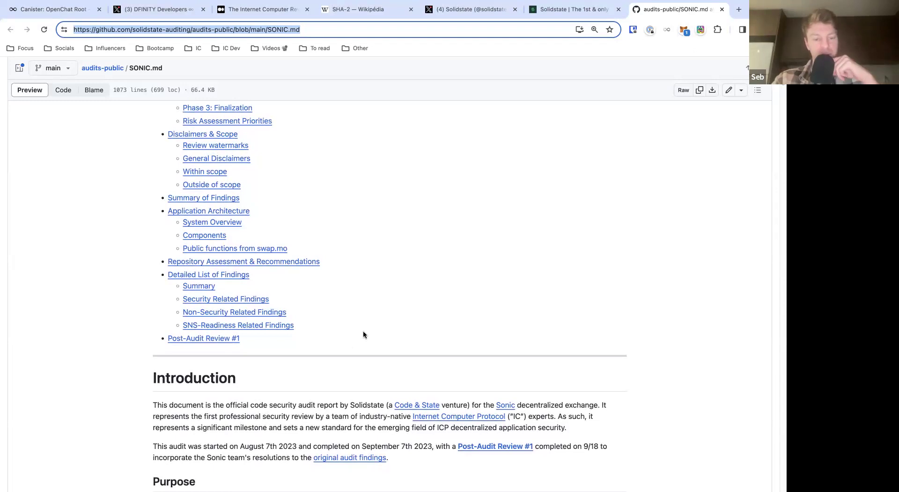
{"action": "scroll", "coordinate": [347, 344], "scroll_direction": "up", "scroll_amount": 3}
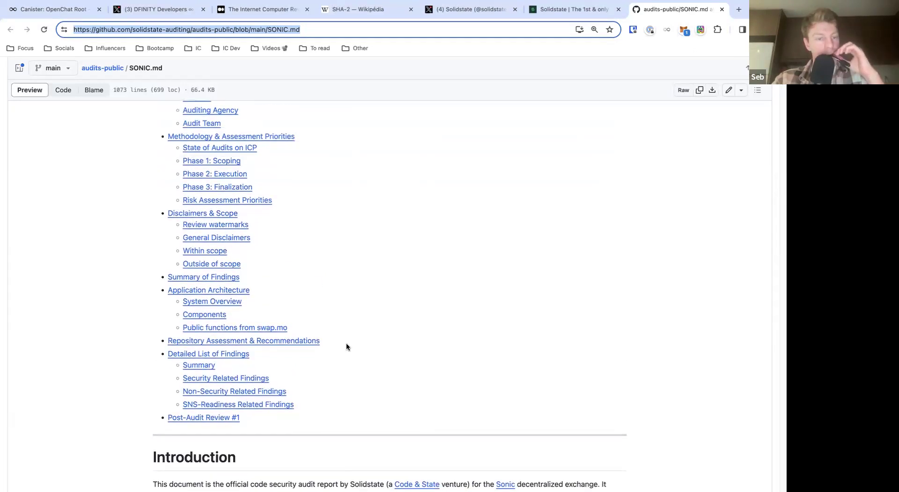
{"action": "scroll", "coordinate": [346, 347], "scroll_direction": "up", "scroll_amount": 3}
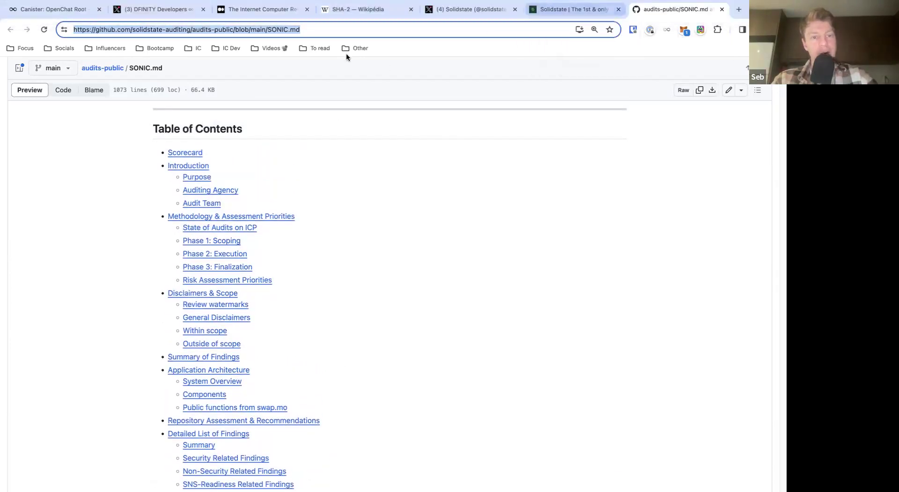
Step: Switch to the DFINITY Developers profile on X and view its header and the pinned post about canisters holding 400 GiB
{"action": "left_click", "coordinate": [154, 10]}
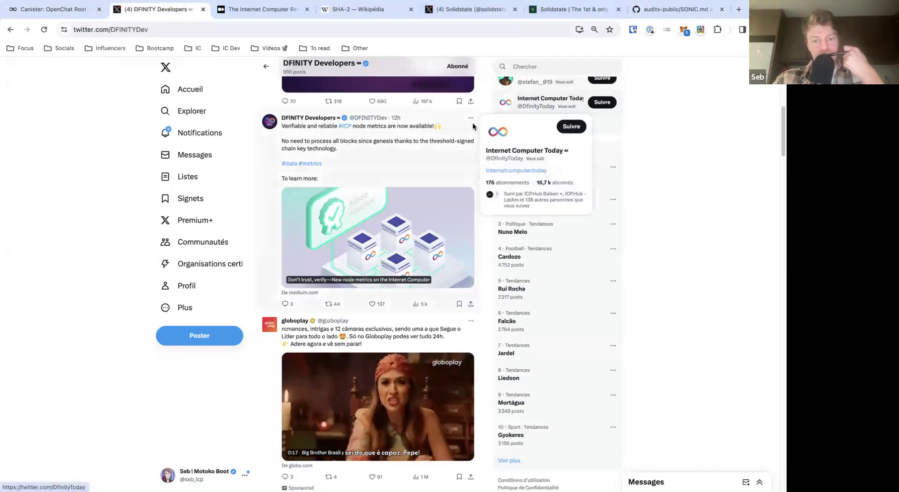
{"action": "scroll", "coordinate": [371, 323], "scroll_direction": "up", "scroll_amount": 4}
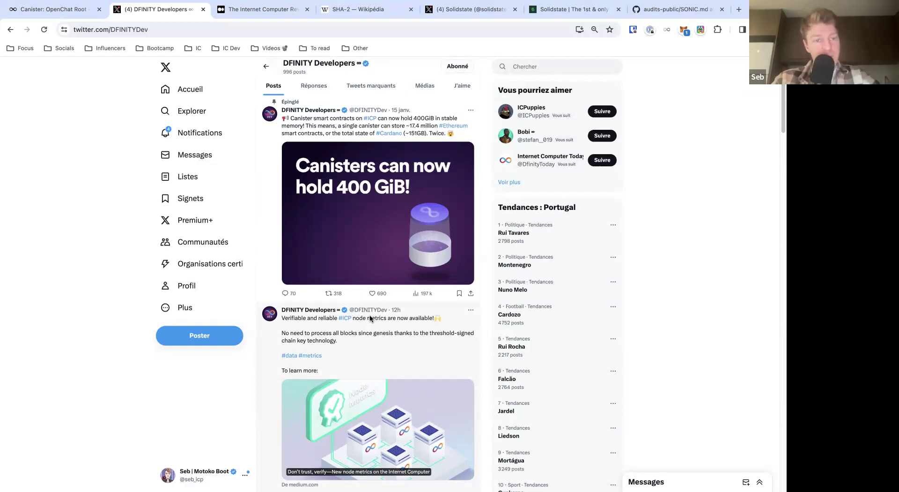
{"action": "scroll", "coordinate": [370, 319], "scroll_direction": "up", "scroll_amount": 2}
{"action": "scroll", "coordinate": [377, 233], "scroll_direction": "up", "scroll_amount": 5}
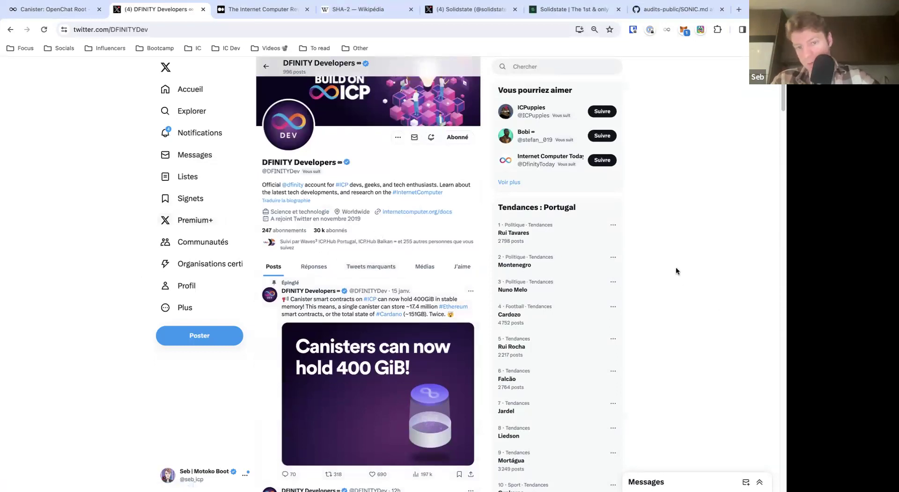
{"action": "scroll", "coordinate": [475, 286], "scroll_direction": "up", "scroll_amount": 1}
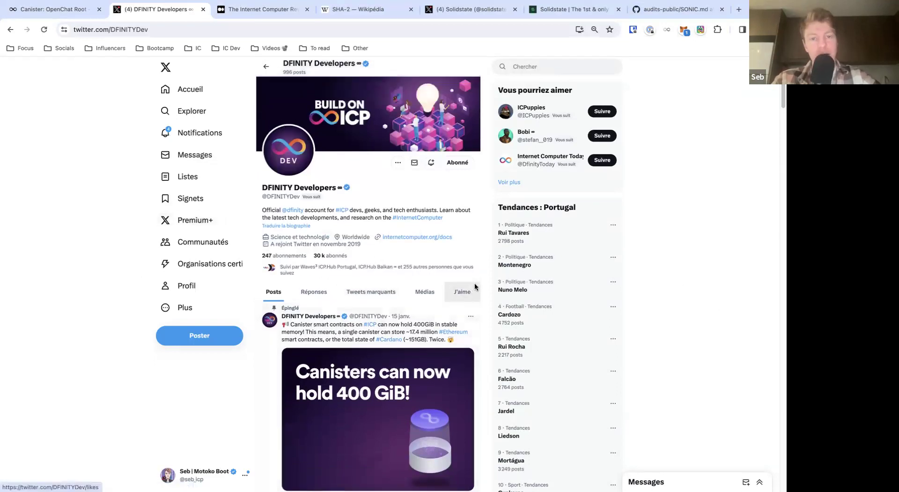
{"action": "scroll", "coordinate": [474, 286], "scroll_direction": "down", "scroll_amount": 2}
{"action": "scroll", "coordinate": [475, 287], "scroll_direction": "up", "scroll_amount": 2}
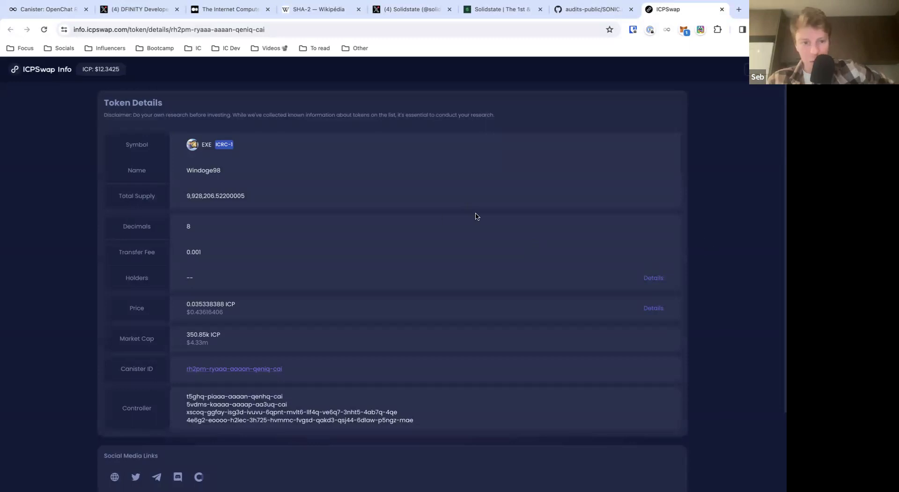
Step: Open the Windoge98 token's canister rh2pm-ryaaa-aaaan-qeniq-cai in ICSCAN from ICPSwap Info, and highlight the token's listed controllers
{"action": "double_click", "coordinate": [167, 173]}
{"action": "scroll", "coordinate": [280, 379], "scroll_direction": "down", "scroll_amount": 2}
{"action": "left_click", "coordinate": [263, 279]}
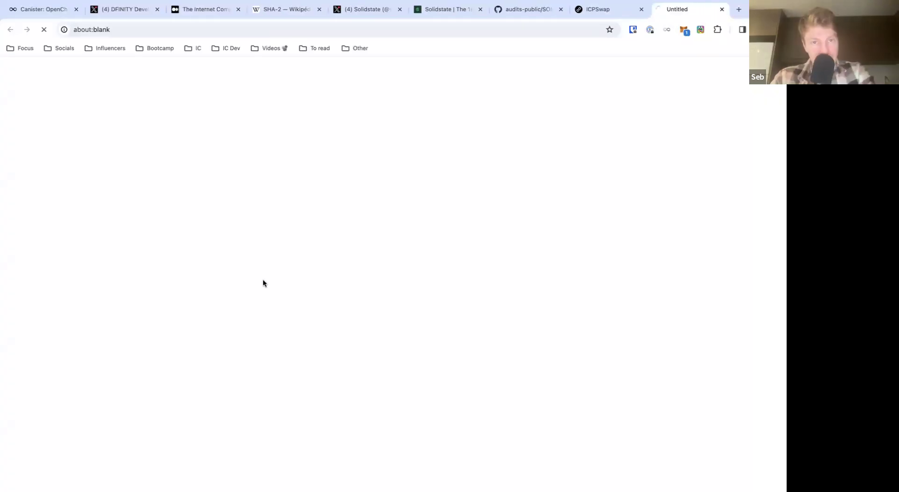
{"action": "left_click", "coordinate": [635, 18]}
{"action": "left_click_drag", "start_coordinate": [186, 307], "coordinate": [416, 335]}
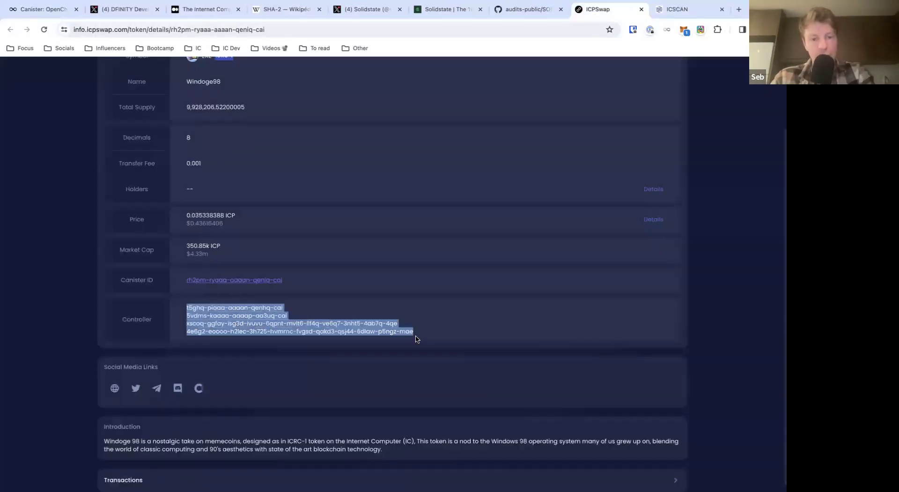
{"action": "left_click", "coordinate": [688, 9]}
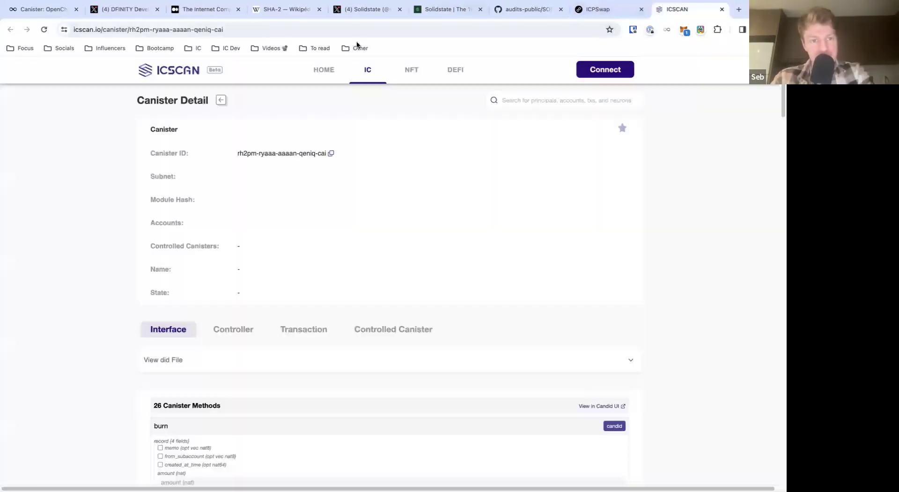
Step: Return to the Windoge98 token details on ICPSwap Info and highlight the first two controllers, t5ghq-piaaa-aaaan-qenhq-cai and 5vdms-kaaaa-aaaap-aa3uq-cai
{"action": "scroll", "coordinate": [218, 331], "scroll_direction": "down", "scroll_amount": 4}
{"action": "key", "text": "ctrl+shift+Tab"}
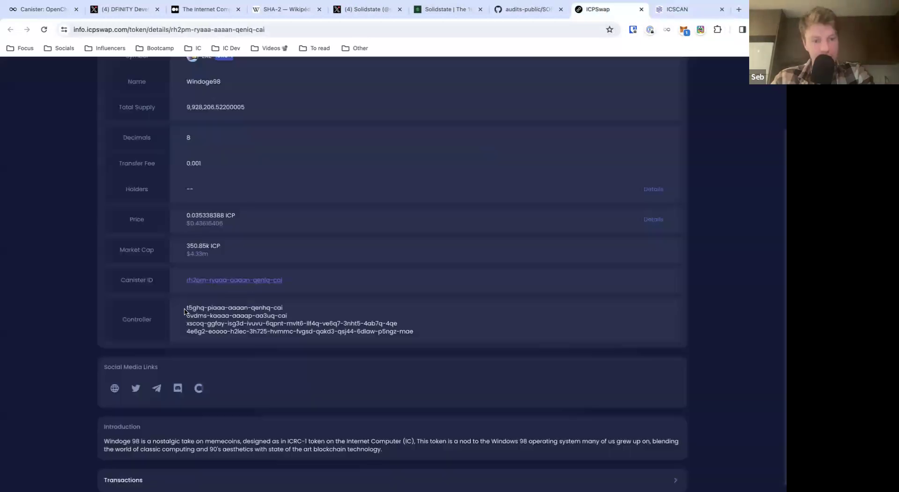
{"action": "left_click_drag", "start_coordinate": [352, 314], "coordinate": [350, 313]}
{"action": "left_click", "coordinate": [286, 309]}
{"action": "mouse_move", "coordinate": [287, 309]}
{"action": "left_mouse_down"}
{"action": "mouse_move", "coordinate": [184, 311]}
{"action": "mouse_move", "coordinate": [284, 314]}
{"action": "left_mouse_up"}
{"action": "scroll", "coordinate": [282, 328], "scroll_direction": "down", "scroll_amount": 1}
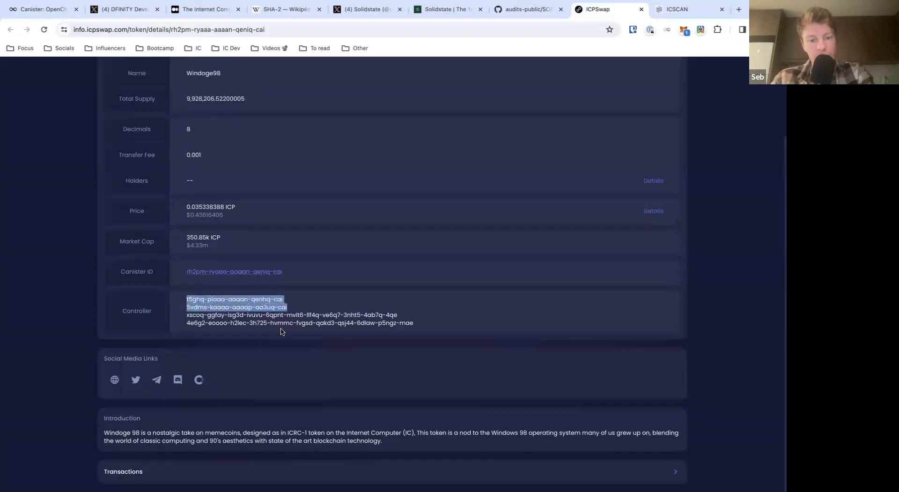
{"action": "left_click", "coordinate": [280, 307]}
{"action": "left_click_drag", "start_coordinate": [288, 309], "coordinate": [186, 299]}
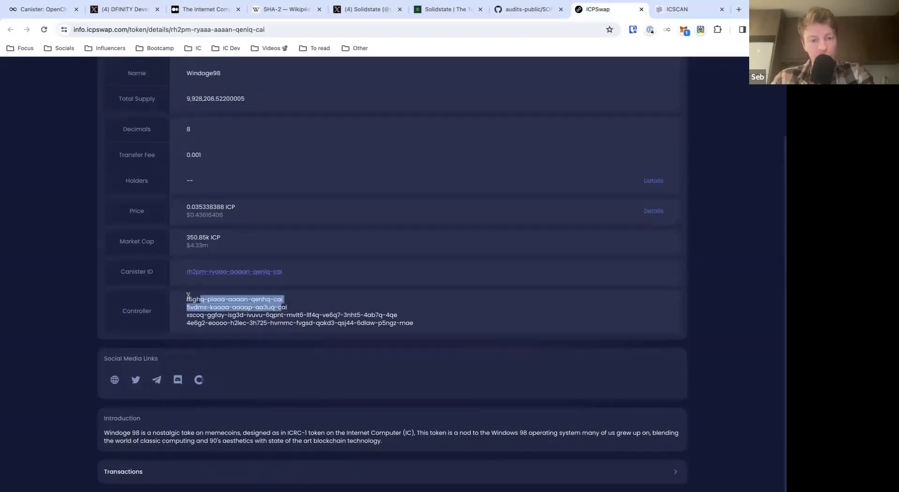
Step: Switch to ICSCAN and look over the Windoge98 canister's methods, from burn to get_total_tx
{"action": "left_click", "coordinate": [683, 9]}
{"action": "scroll", "coordinate": [276, 299], "scroll_direction": "down", "scroll_amount": 5}
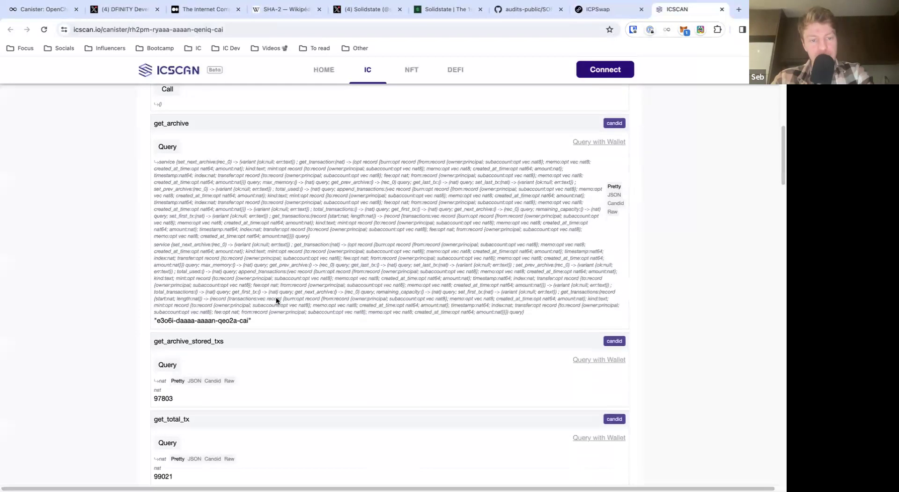
{"action": "scroll", "coordinate": [277, 299], "scroll_direction": "up", "scroll_amount": 6}
Step: Copy the third controller principal from the ICPSwap token details and search for it in the ICP Dashboard
{"action": "left_click", "coordinate": [599, 9]}
{"action": "left_click", "coordinate": [288, 299]}
{"action": "left_click_drag", "start_coordinate": [289, 301], "coordinate": [431, 311]}
{"action": "key", "text": "super+c"}
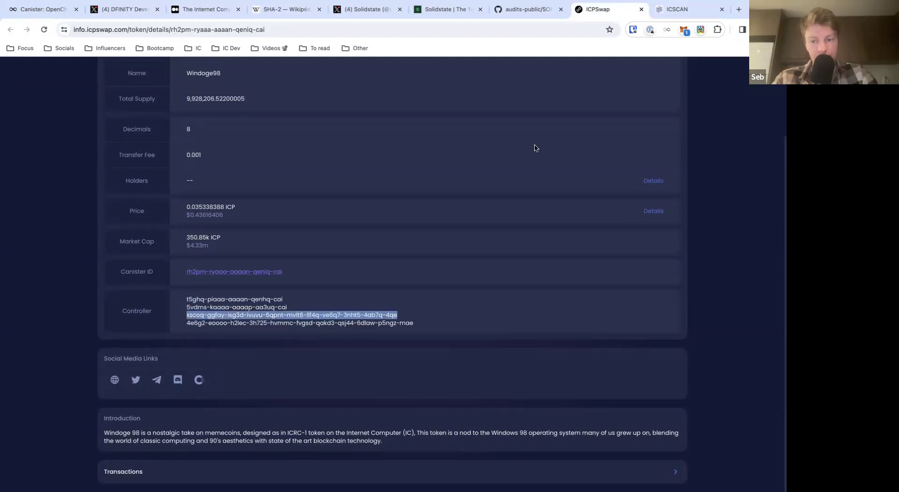
{"action": "left_click", "coordinate": [737, 11]}
{"action": "type", "text": "das"}
{"action": "key", "text": "Return"}
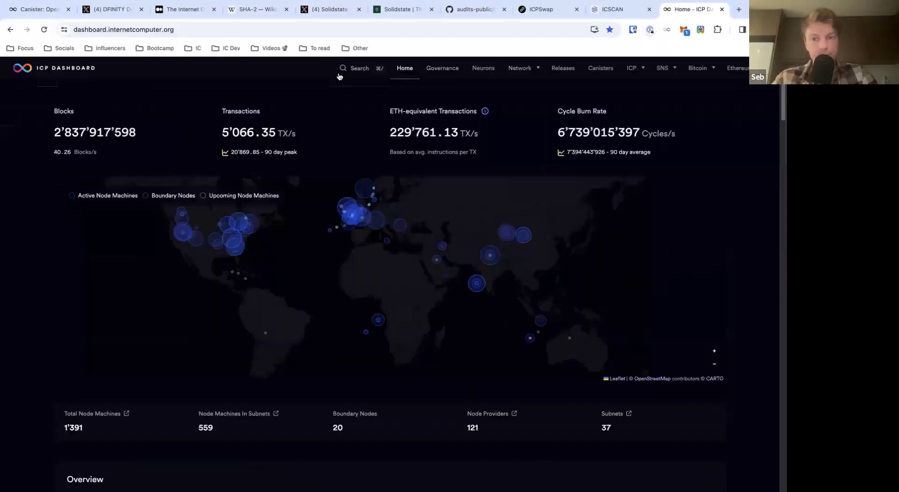
{"action": "left_click", "coordinate": [344, 70]}
{"action": "key", "text": "super+v"}
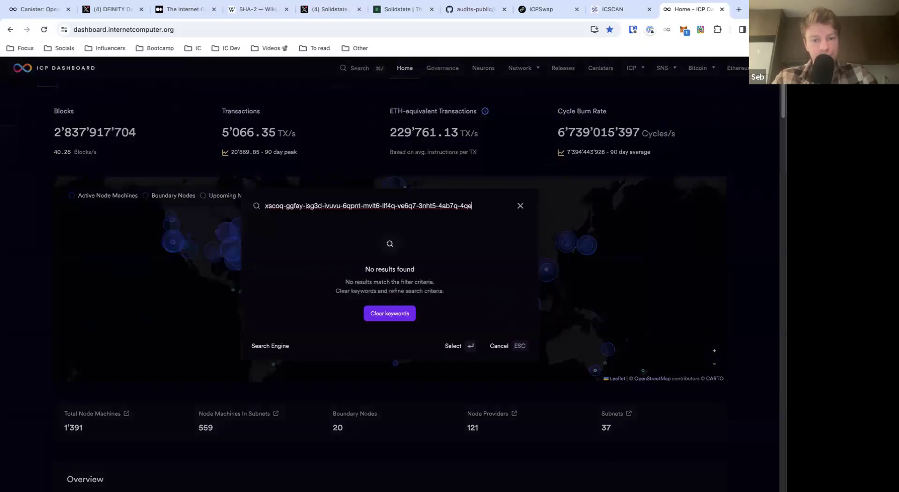
Step: Copy the fourth controller principal from ICPSwap and search the ICP Dashboard for it instead
{"action": "left_click", "coordinate": [611, 10]}
{"action": "left_click", "coordinate": [536, 11]}
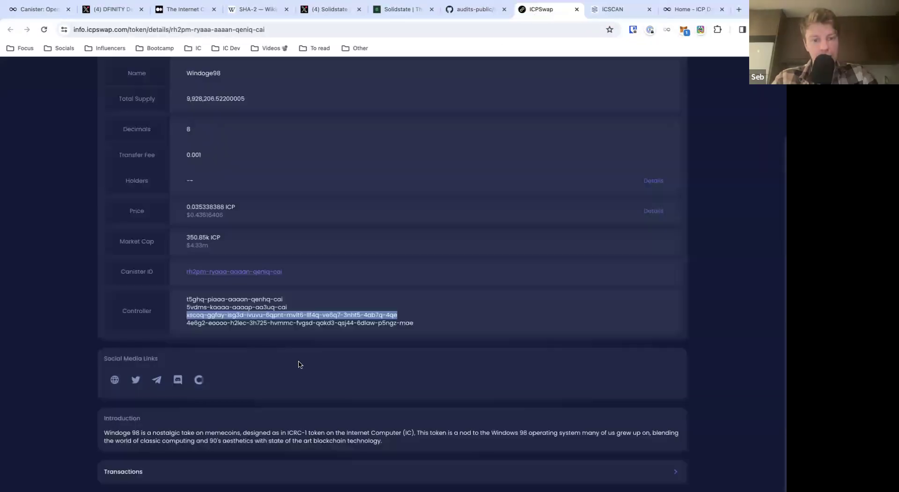
{"action": "left_click_drag", "start_coordinate": [415, 324], "coordinate": [185, 324]}
{"action": "key", "text": "super+c"}
{"action": "left_click", "coordinate": [676, 10]}
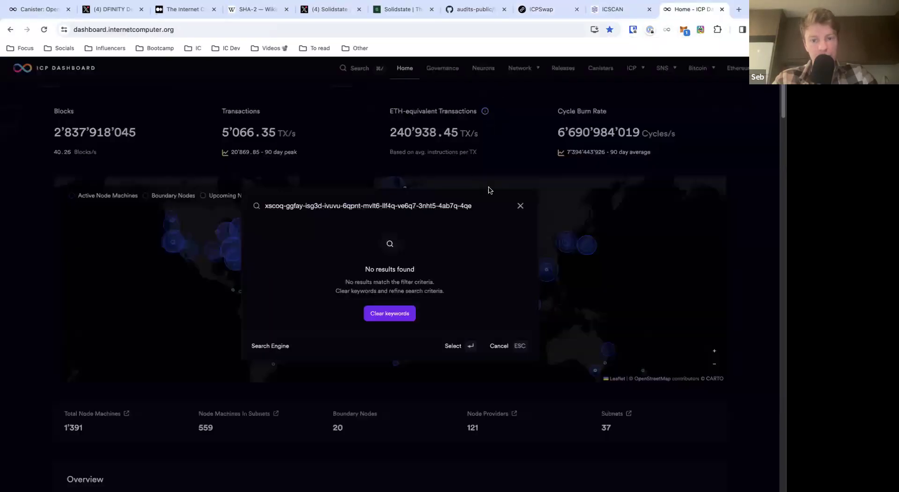
{"action": "key", "text": "super+a"}
{"action": "key", "text": "super+v"}
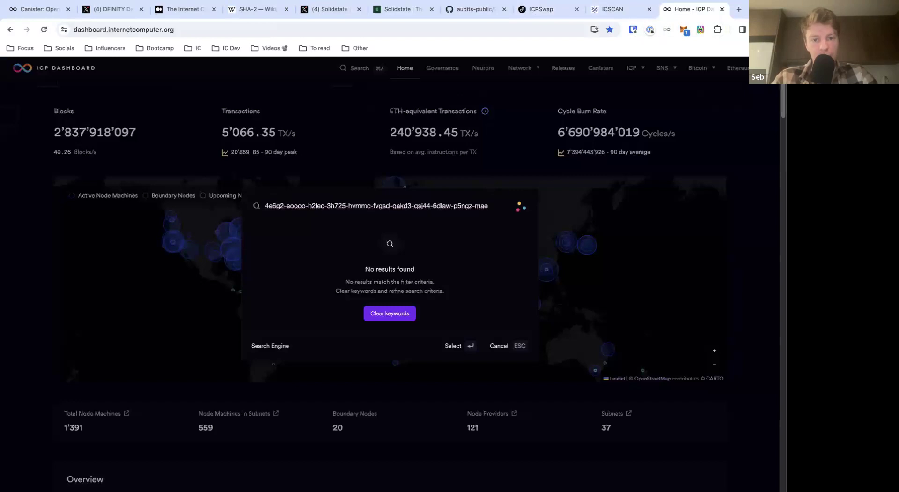
Step: Copy the first controller, t5ghq-piaaa-aaaan-qenhq-cai, from ICPSwap and open its canister page in the ICP Dashboard
{"action": "left_click", "coordinate": [618, 9]}
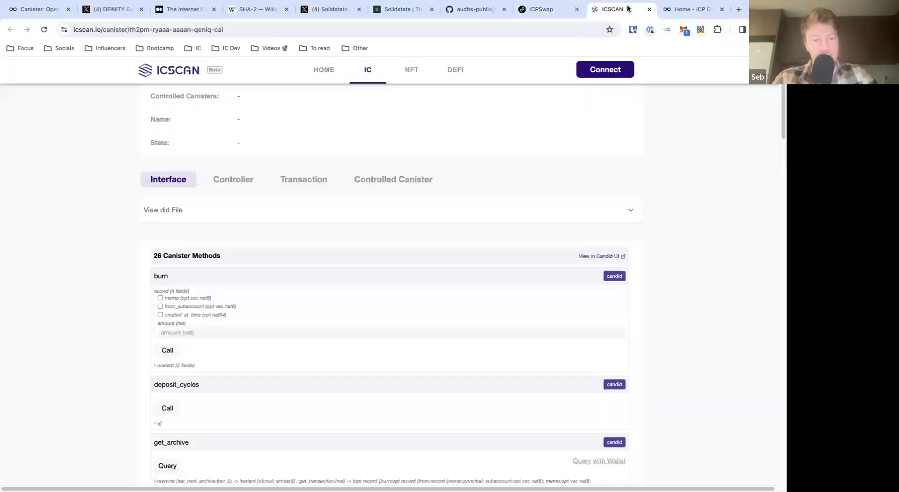
{"action": "left_click", "coordinate": [560, 12]}
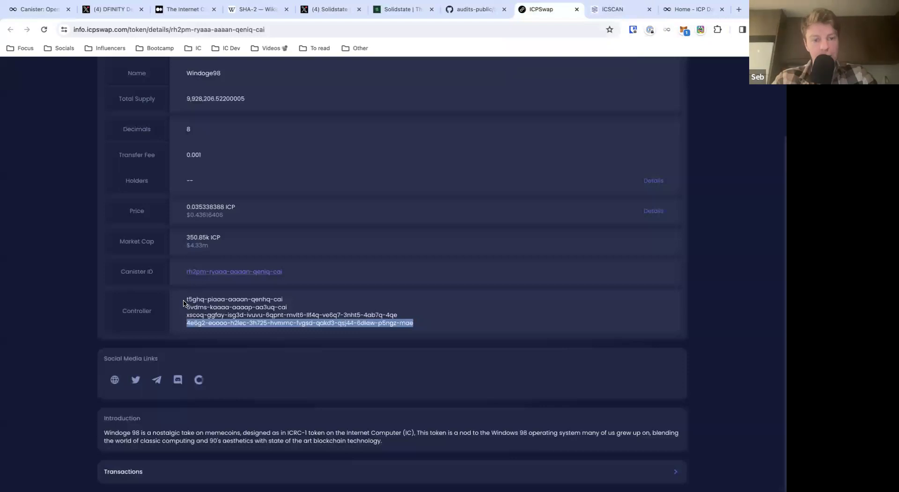
{"action": "left_click_drag", "start_coordinate": [183, 301], "coordinate": [284, 301]}
{"action": "key", "text": "ctrl+c"}
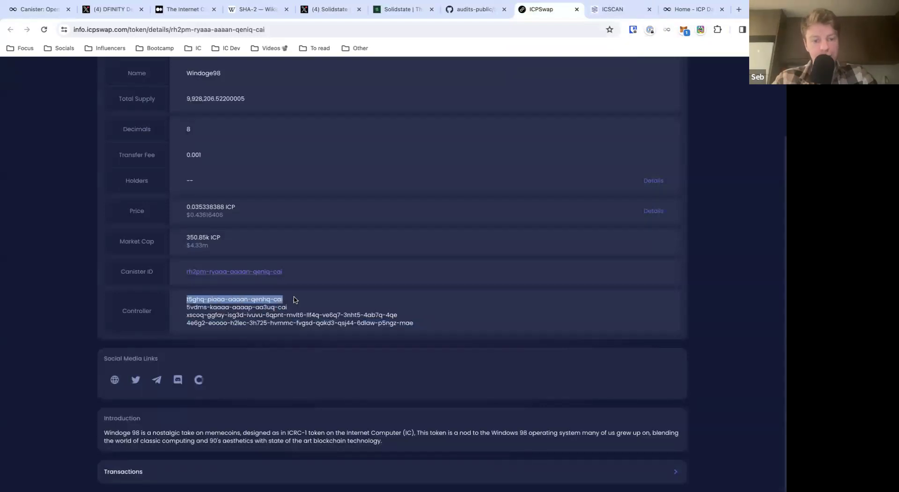
{"action": "left_click", "coordinate": [691, 9]}
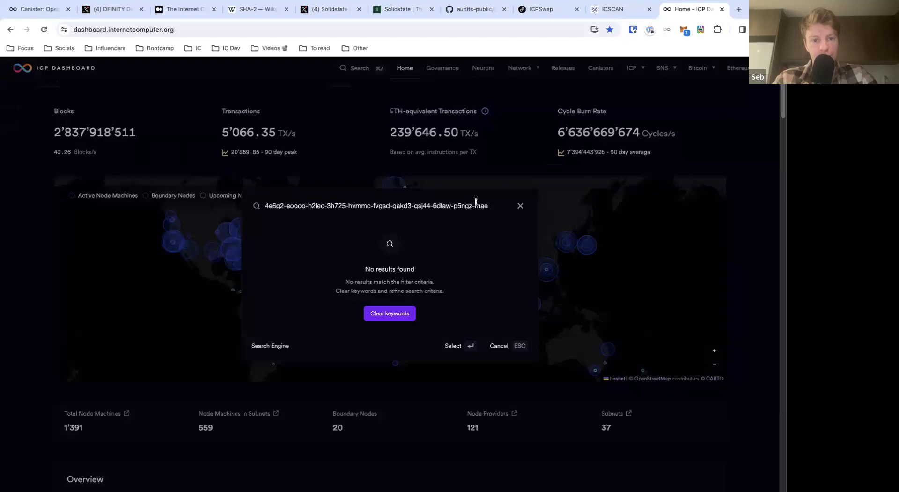
{"action": "left_click_drag", "start_coordinate": [489, 206], "coordinate": [106, 194]}
{"action": "key", "text": "ctrl+v"}
{"action": "left_click", "coordinate": [380, 312]}
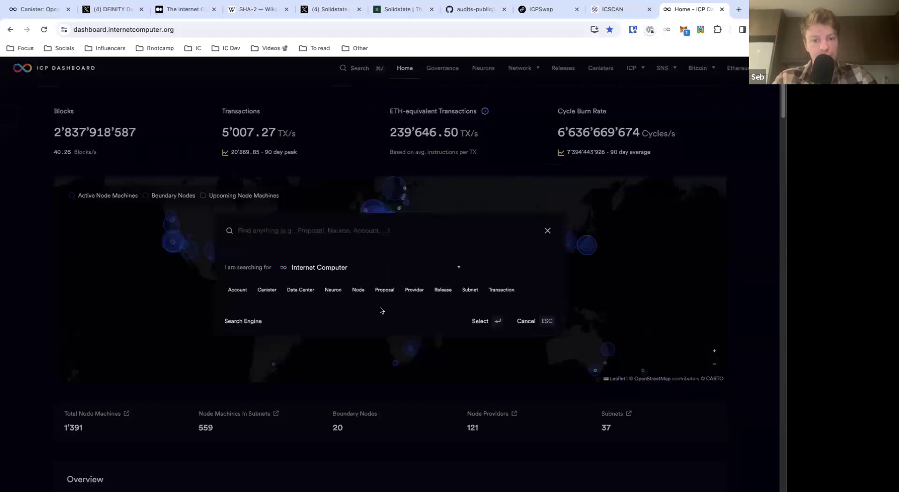
{"action": "left_click", "coordinate": [347, 229]}
{"action": "key", "text": "ctrl+v"}
{"action": "key", "text": "Return"}
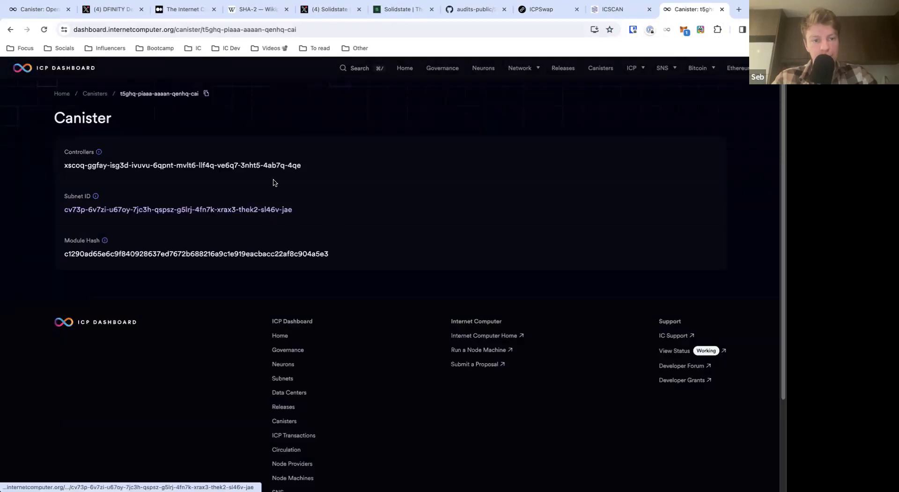
Step: Compare the dashboard's canister page with the ICPSwap token details, and highlight controller t5ghq-piaaa-aaaan-qenhq-cai in the Windoge98 controller list
{"action": "left_click", "coordinate": [586, 14]}
{"action": "left_click", "coordinate": [547, 10]}
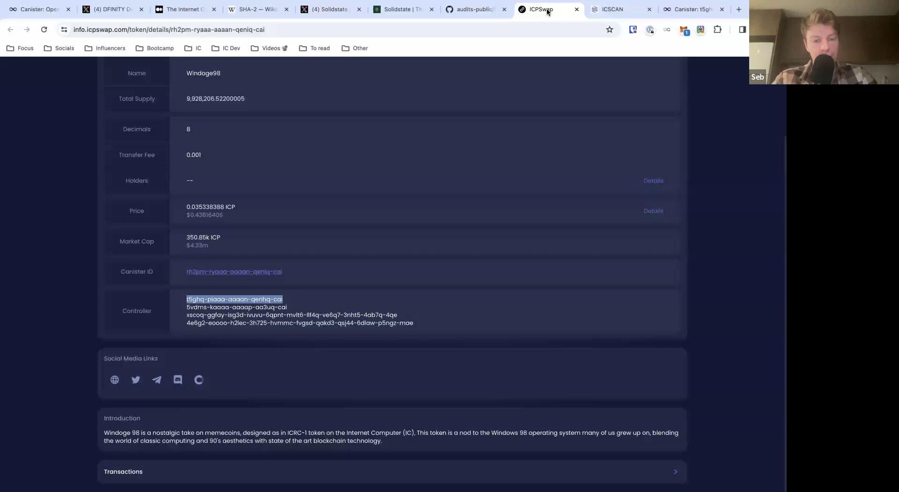
{"action": "left_click", "coordinate": [690, 11]}
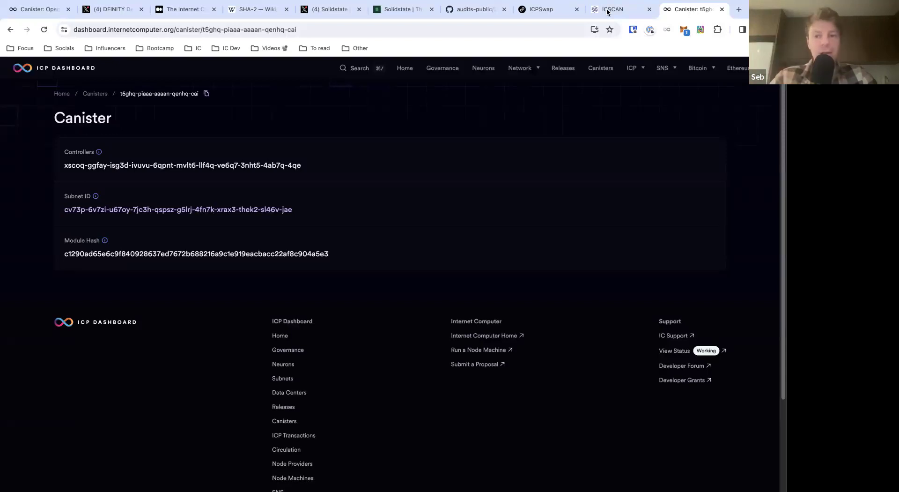
{"action": "left_click", "coordinate": [554, 11]}
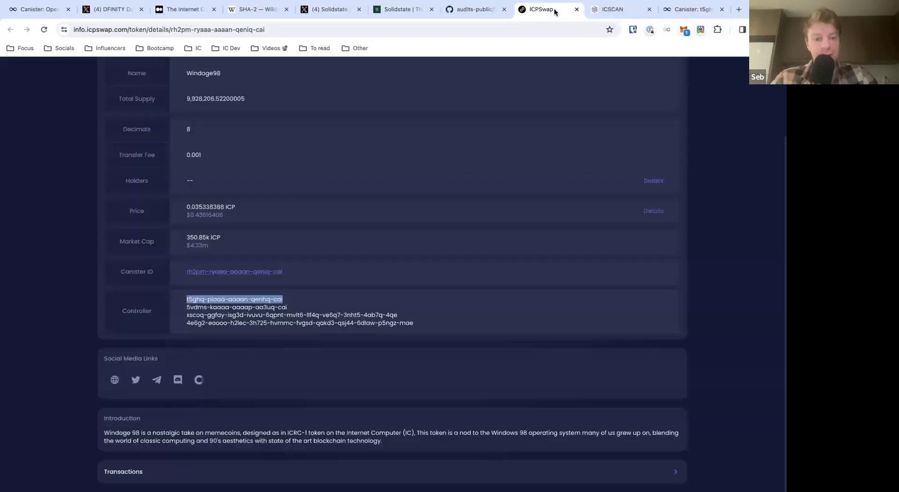
{"action": "left_click", "coordinate": [195, 299]}
{"action": "left_click_drag", "start_coordinate": [181, 300], "coordinate": [302, 301]}
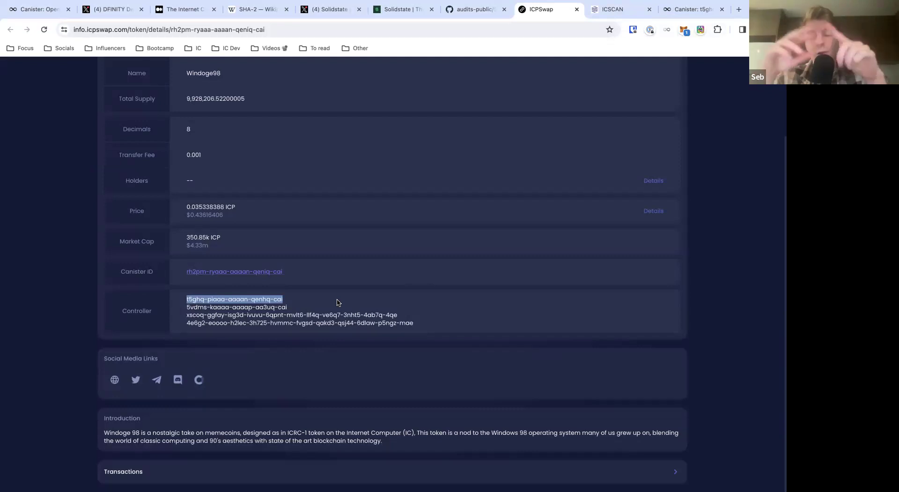
{"action": "left_click", "coordinate": [190, 299]}
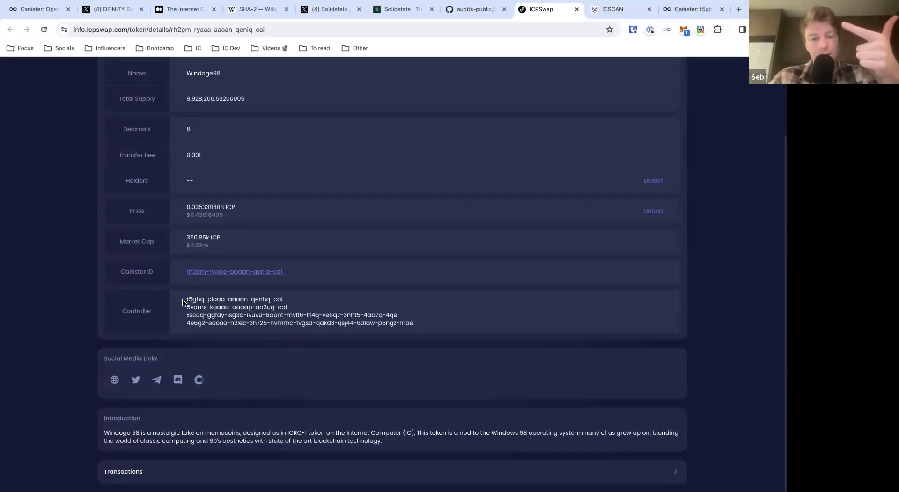
{"action": "left_click_drag", "start_coordinate": [183, 302], "coordinate": [294, 302]}
{"action": "left_click", "coordinate": [289, 301]}
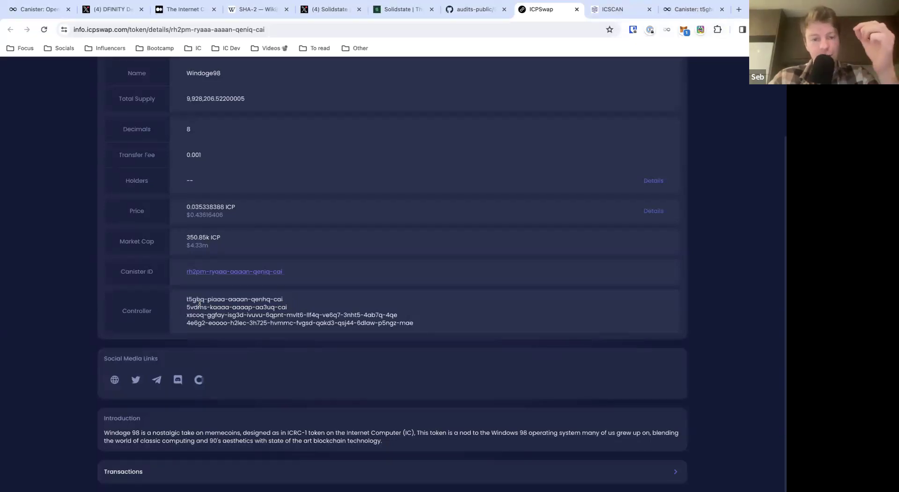
{"action": "left_click_drag", "start_coordinate": [183, 302], "coordinate": [310, 301]}
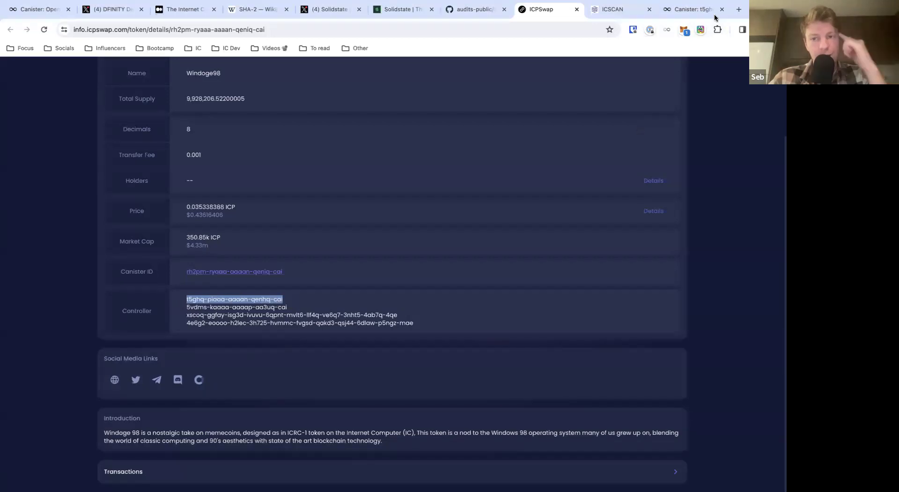
Step: Switch to the ICP Dashboard and highlight the controller principal of canister t5ghq-piaaa-aaaan-qenhq-cai
{"action": "left_click", "coordinate": [692, 9]}
{"action": "left_click_drag", "start_coordinate": [57, 164], "coordinate": [358, 175]}
{"action": "left_click", "coordinate": [356, 178]}
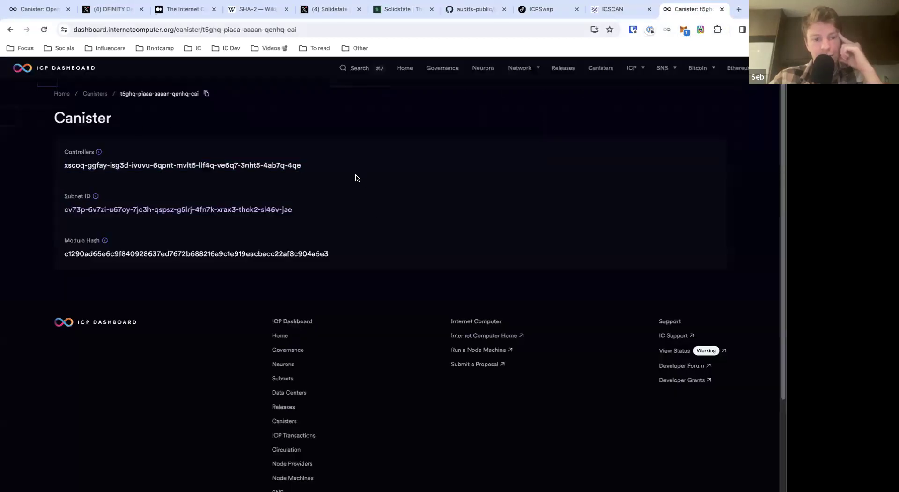
{"action": "left_click_drag", "start_coordinate": [2, 178], "coordinate": [302, 161]}
{"action": "left_click", "coordinate": [61, 164]}
{"action": "left_click", "coordinate": [344, 158]}
Step: On ICPSwap, highlight the third controller principal and copy the second controller, 5vdms-kaaaa-aaaap-aa3uq-cai
{"action": "left_click", "coordinate": [603, 8]}
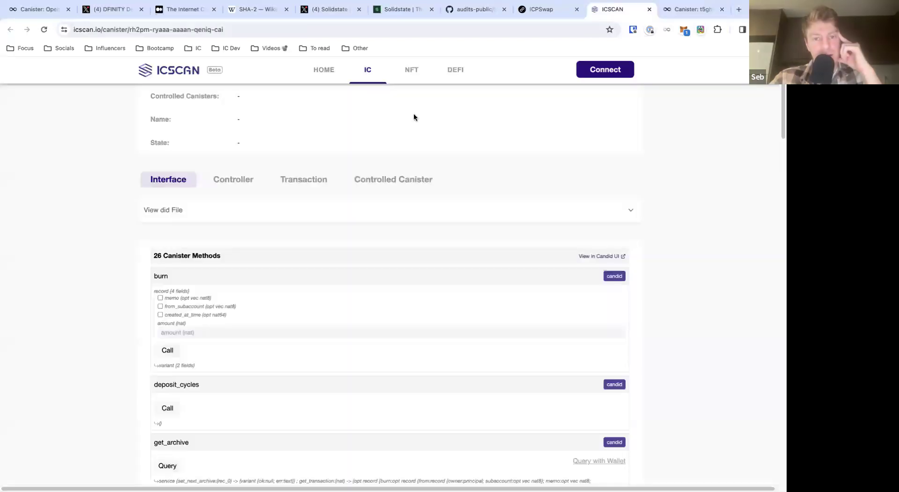
{"action": "left_click", "coordinate": [555, 10]}
{"action": "left_click", "coordinate": [187, 319]}
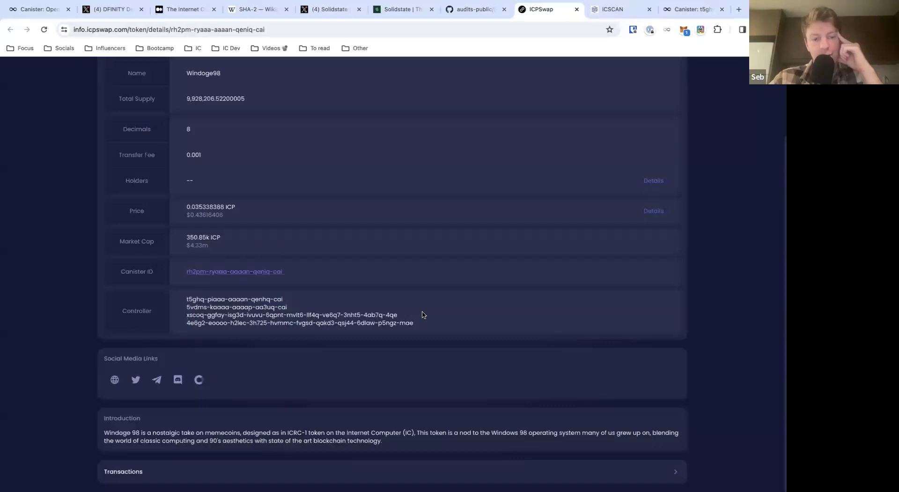
{"action": "left_click_drag", "start_coordinate": [423, 315], "coordinate": [186, 309]}
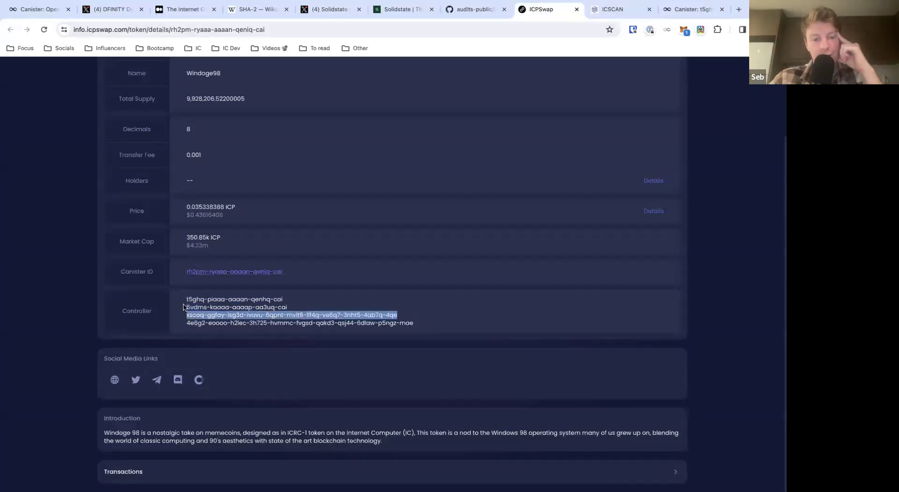
{"action": "mouse_move", "coordinate": [185, 299]}
{"action": "left_mouse_down"}
{"action": "mouse_move", "coordinate": [294, 299]}
{"action": "mouse_move", "coordinate": [311, 307]}
{"action": "mouse_move", "coordinate": [183, 310]}
{"action": "left_mouse_up"}
{"action": "key", "text": "super+c"}
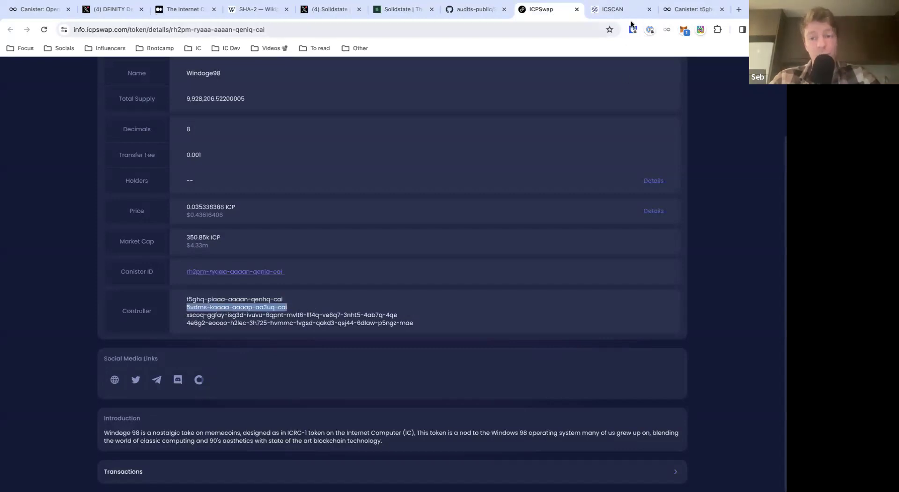
Step: Close the ICSCAN page of the Windoge98 canister and return to the ICP Dashboard
{"action": "left_click", "coordinate": [693, 8]}
{"action": "left_click", "coordinate": [618, 9]}
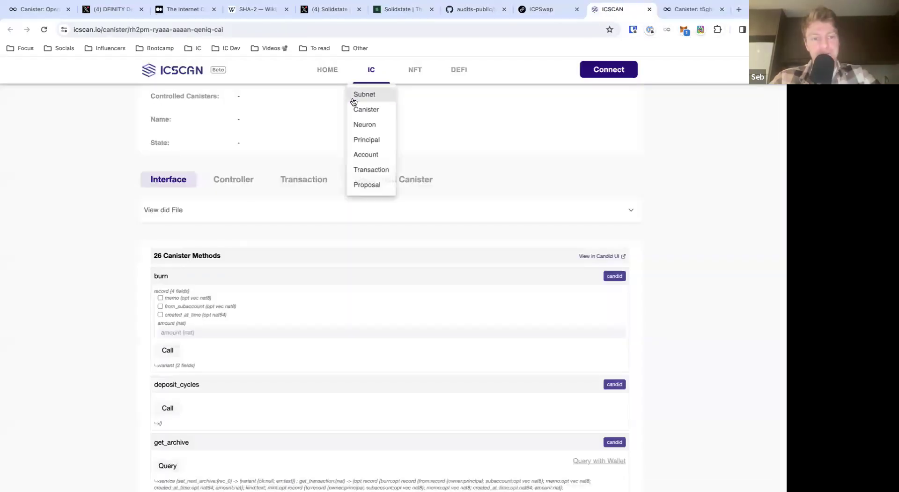
{"action": "left_click", "coordinate": [687, 5]}
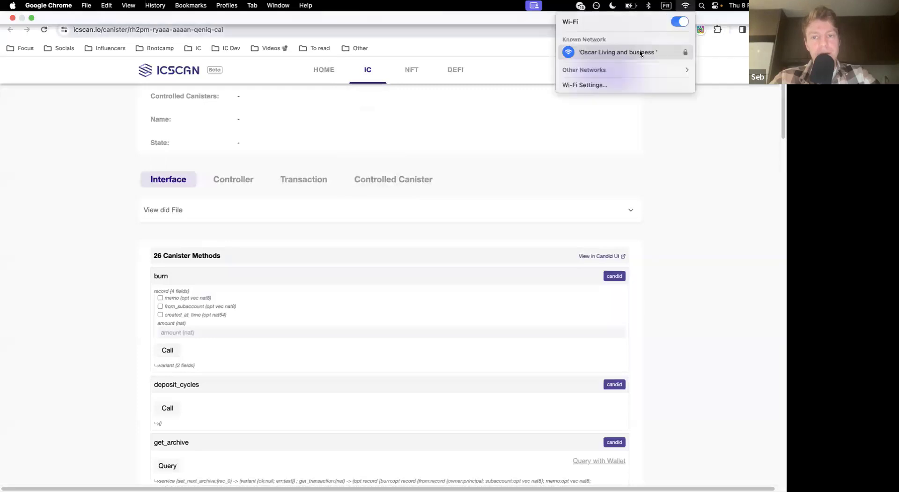
{"action": "left_click", "coordinate": [578, 190]}
{"action": "key", "text": "super+w"}
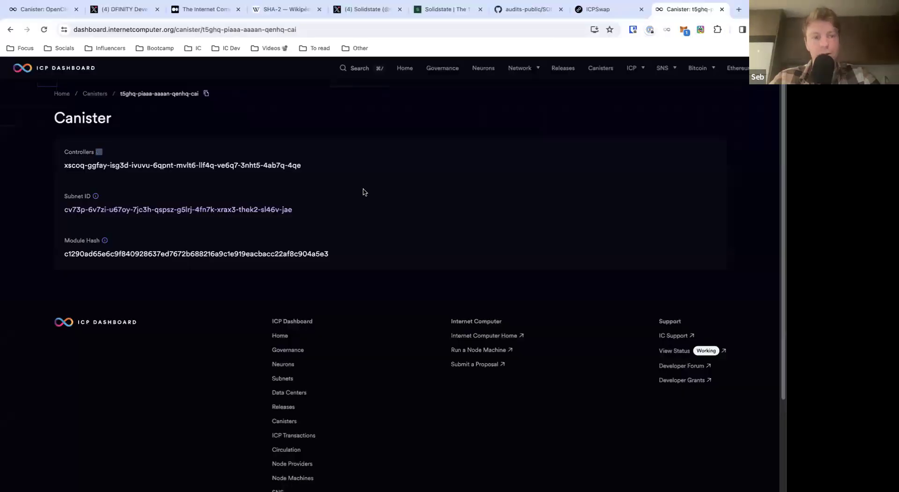
Step: Open canister 5vdms-kaaaa-aaaap-aa3uq-cai in the ICP Dashboard, view its Controllers explanation and expand its canisterStatus method
{"action": "left_click", "coordinate": [367, 70]}
{"action": "key", "text": "super+v"}
{"action": "key", "text": "Return"}
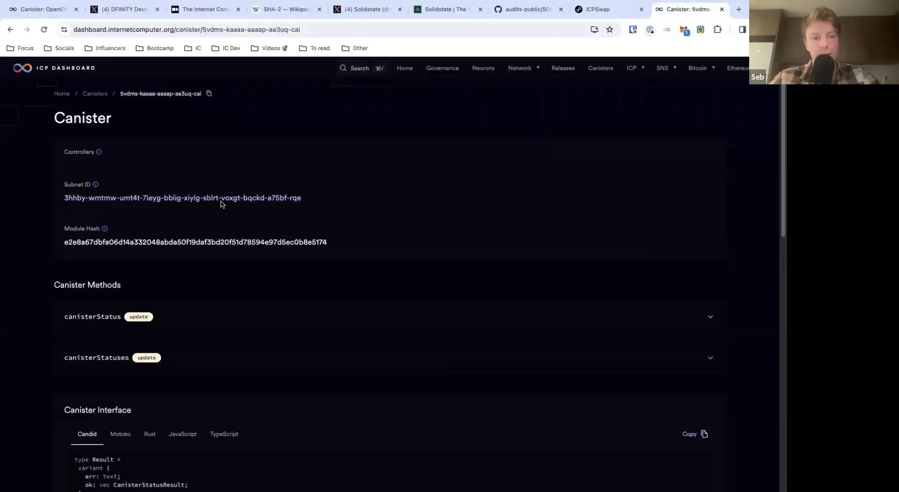
{"action": "mouse_move", "coordinate": [98, 151]}
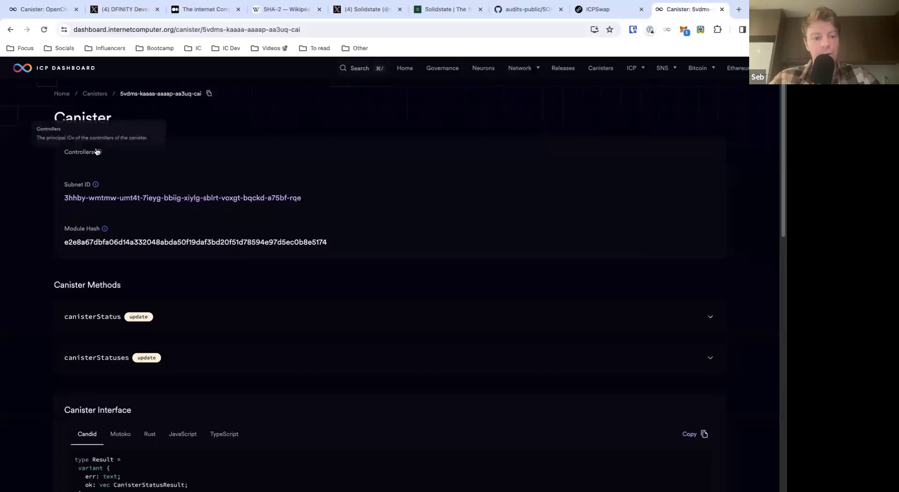
{"action": "scroll", "coordinate": [106, 181], "scroll_direction": "down", "scroll_amount": 3}
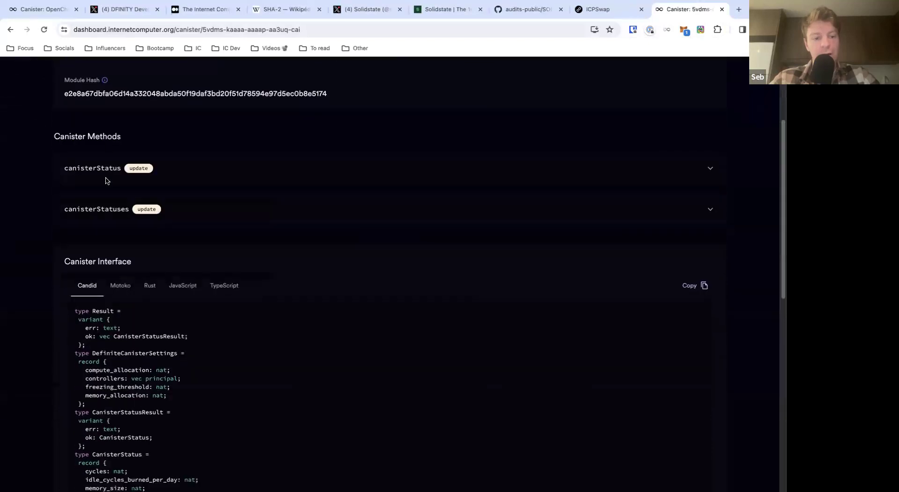
{"action": "left_click", "coordinate": [195, 171]}
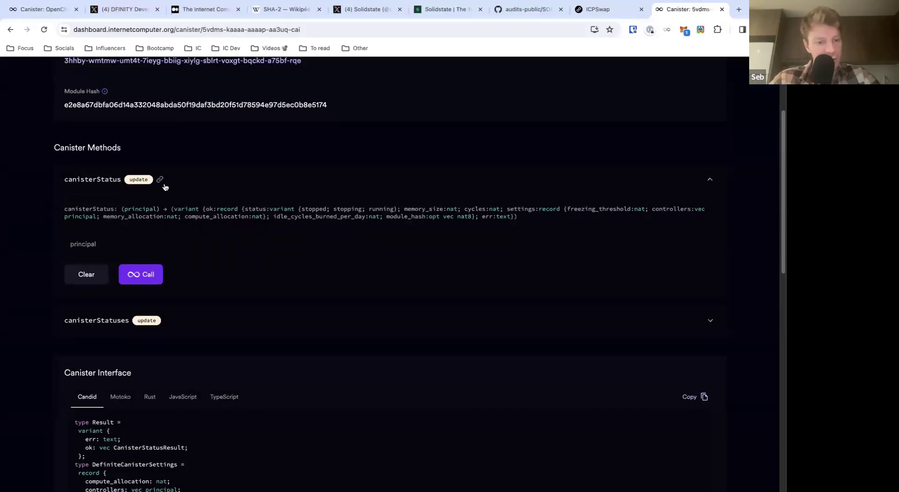
Step: Expand the canisterStatuses method of canister 5vdms-kaaaa-aaaap-aa3uq-cai and examine its methods and Candid interface
{"action": "scroll", "coordinate": [164, 186], "scroll_direction": "down", "scroll_amount": 3}
{"action": "left_click", "coordinate": [199, 158]}
{"action": "scroll", "coordinate": [200, 160], "scroll_direction": "up", "scroll_amount": 4}
{"action": "scroll", "coordinate": [200, 161], "scroll_direction": "up", "scroll_amount": 3}
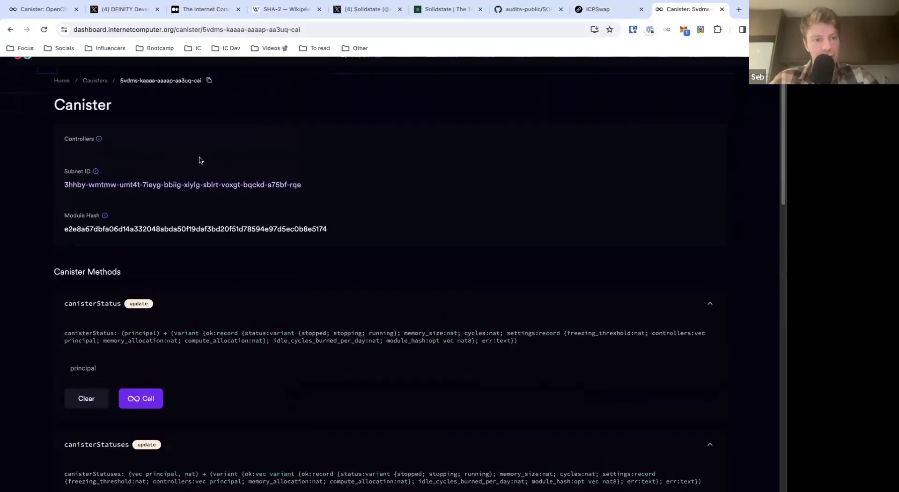
{"action": "scroll", "coordinate": [200, 150], "scroll_direction": "down", "scroll_amount": 10}
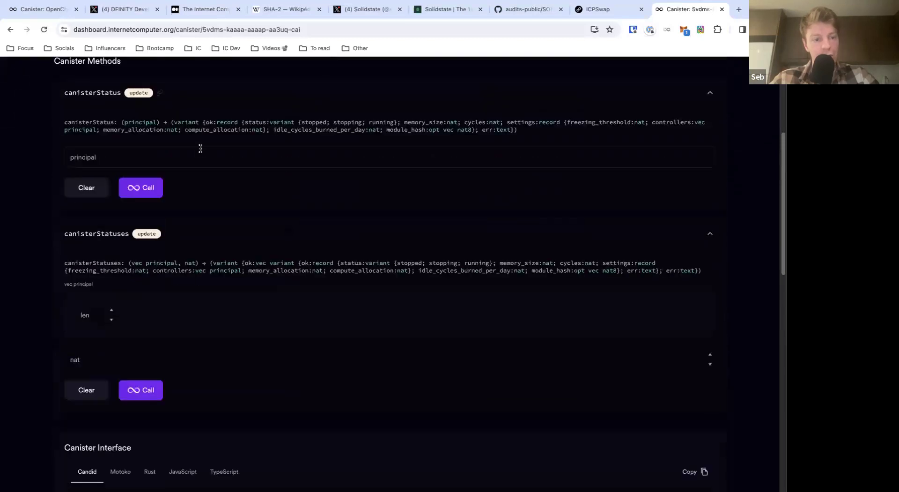
{"action": "scroll", "coordinate": [200, 149], "scroll_direction": "down", "scroll_amount": 3}
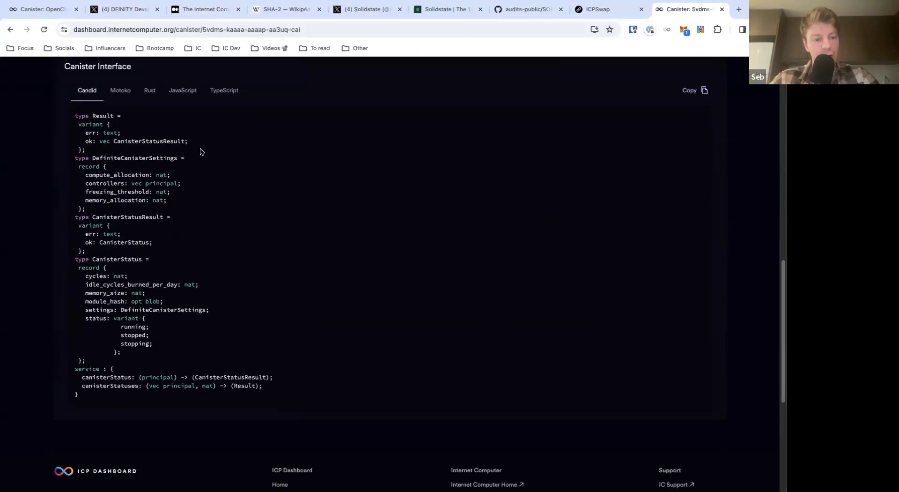
{"action": "scroll", "coordinate": [200, 151], "scroll_direction": "up", "scroll_amount": 15}
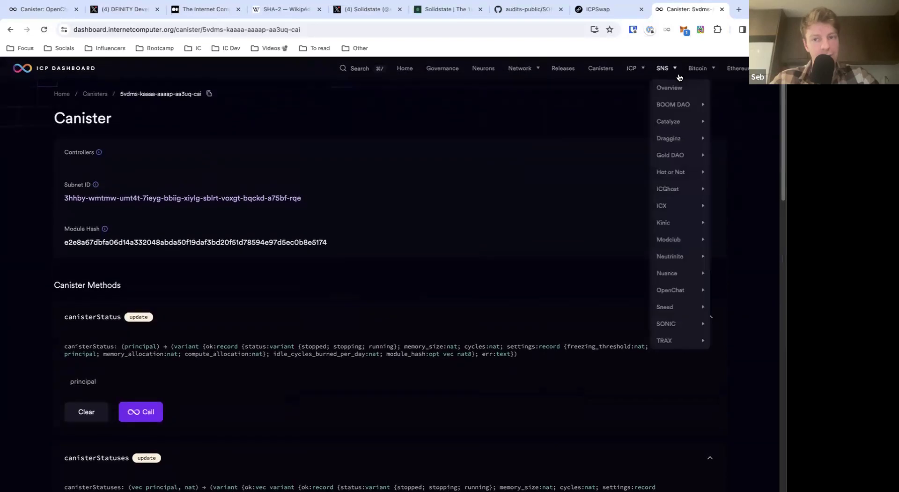
Step: Search Google for "black hole canistr" in a new browser tab
{"action": "left_click", "coordinate": [739, 9]}
{"action": "type", "text": "black h"}
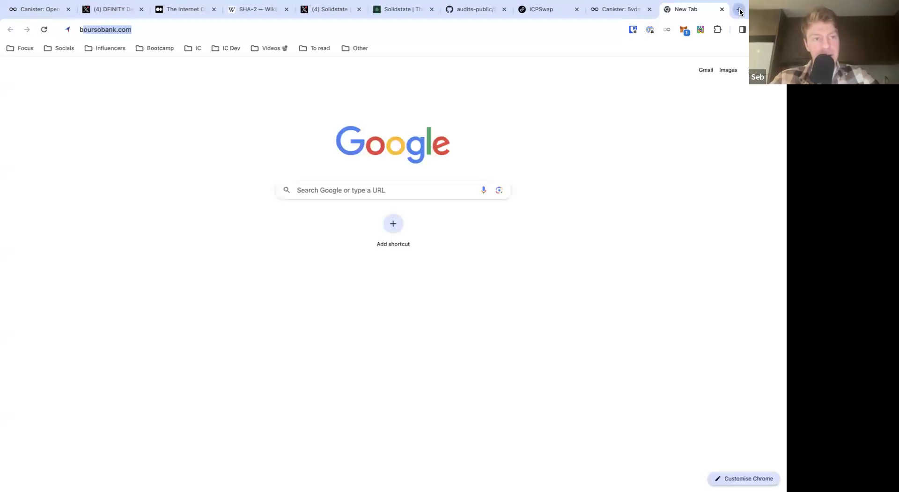
{"action": "type", "text": "ole canistr"}
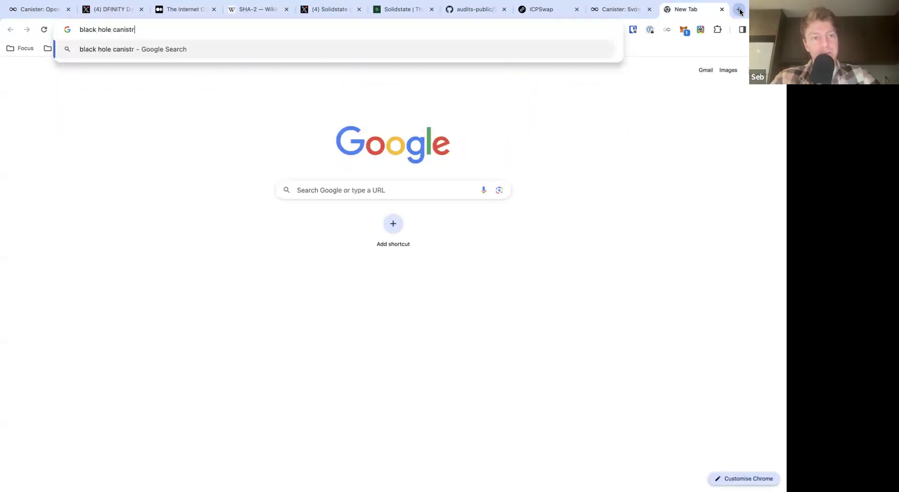
{"action": "key", "text": "Return"}
Step: Refine the search to "black hole canister dfinit github" and open the ic-blackhole GitHub repository
{"action": "left_click", "coordinate": [196, 77]}
{"action": "type", "text": "dfin"}
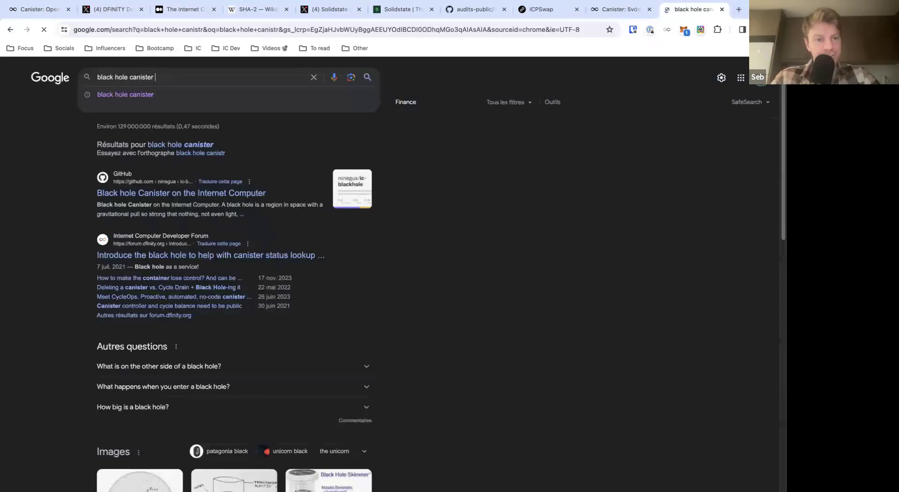
{"action": "type", "text": "it github"}
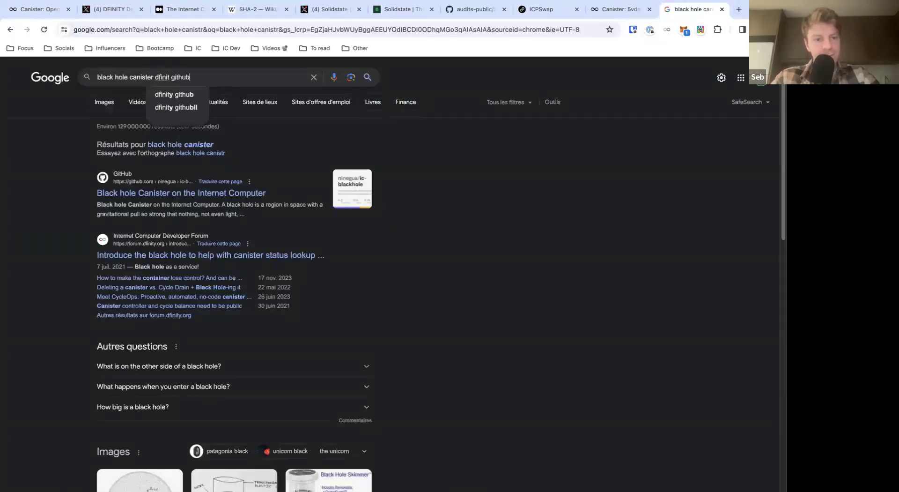
{"action": "key", "text": "Return"}
{"action": "left_click", "coordinate": [174, 173]}
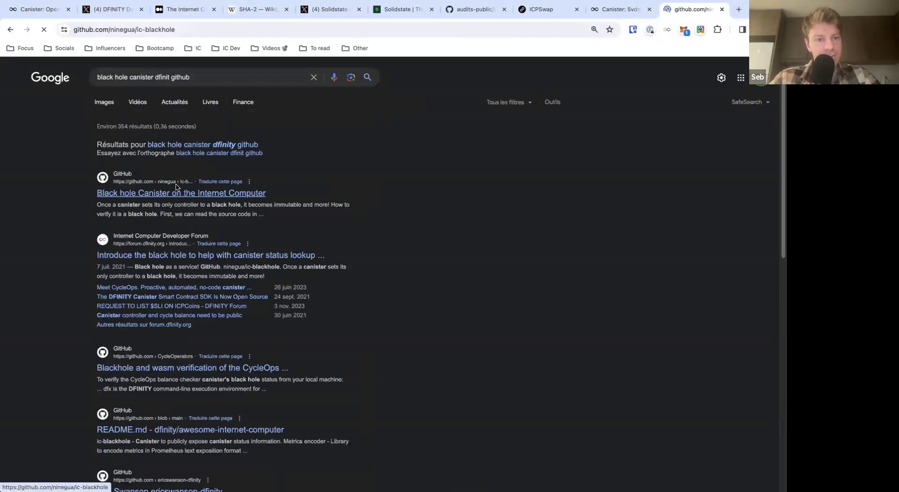
Step: Read the README's introduction and highlight the statement that a canister whose only controller is a black hole becomes immutable
{"action": "scroll", "coordinate": [176, 185], "scroll_direction": "down", "scroll_amount": 5}
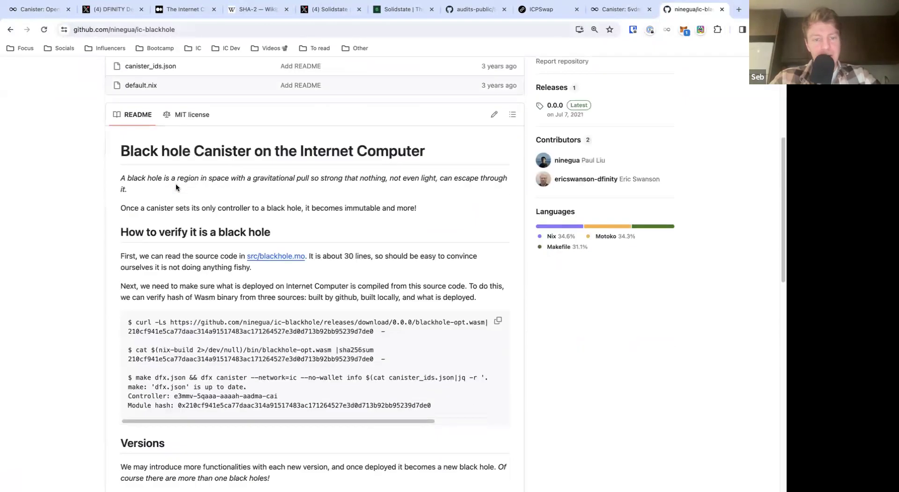
{"action": "scroll", "coordinate": [181, 217], "scroll_direction": "up", "scroll_amount": 2}
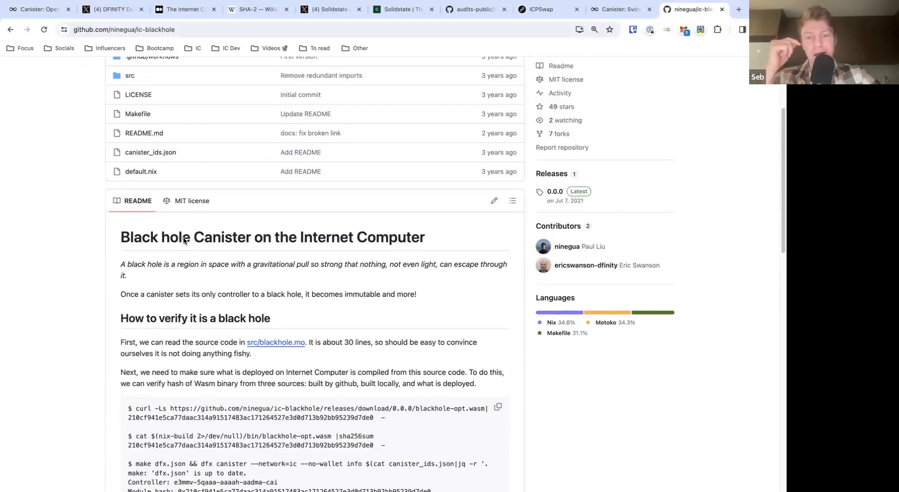
{"action": "scroll", "coordinate": [184, 238], "scroll_direction": "up", "scroll_amount": 1}
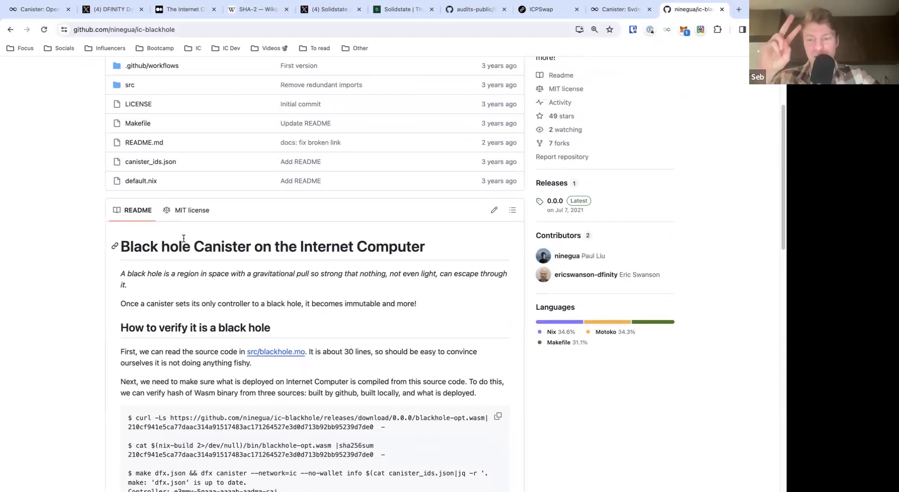
{"action": "scroll", "coordinate": [183, 234], "scroll_direction": "down", "scroll_amount": 1}
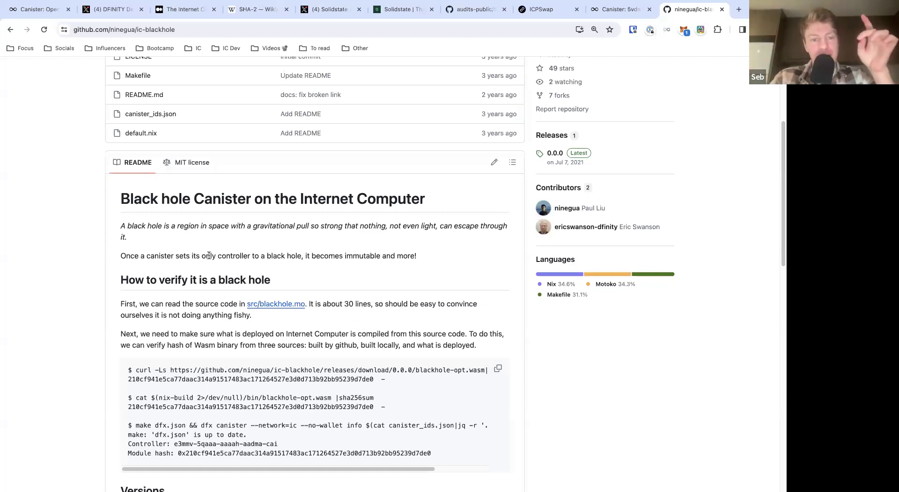
{"action": "left_click_drag", "start_coordinate": [209, 255], "coordinate": [381, 255]}
{"action": "left_click", "coordinate": [216, 183]}
Step: Examine the README's explanation of how to verify that the canister is a black hole
{"action": "scroll", "coordinate": [216, 187], "scroll_direction": "up", "scroll_amount": 2}
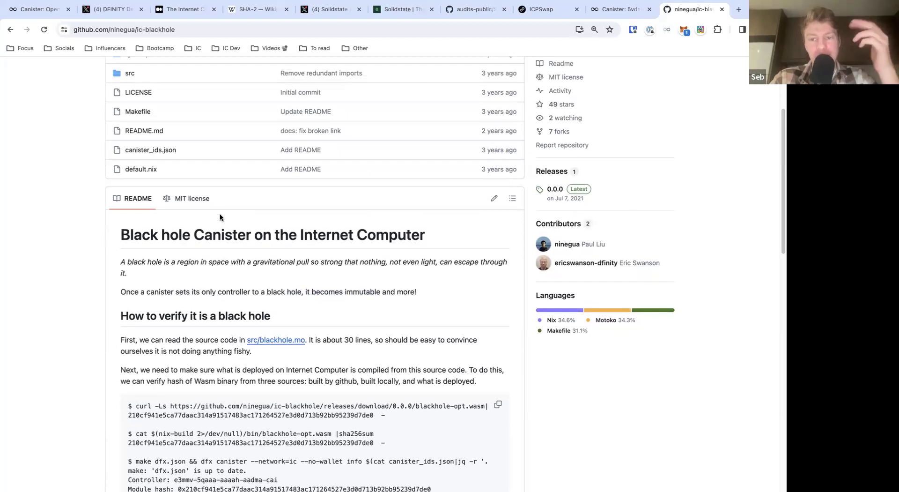
{"action": "scroll", "coordinate": [216, 214], "scroll_direction": "down", "scroll_amount": 3}
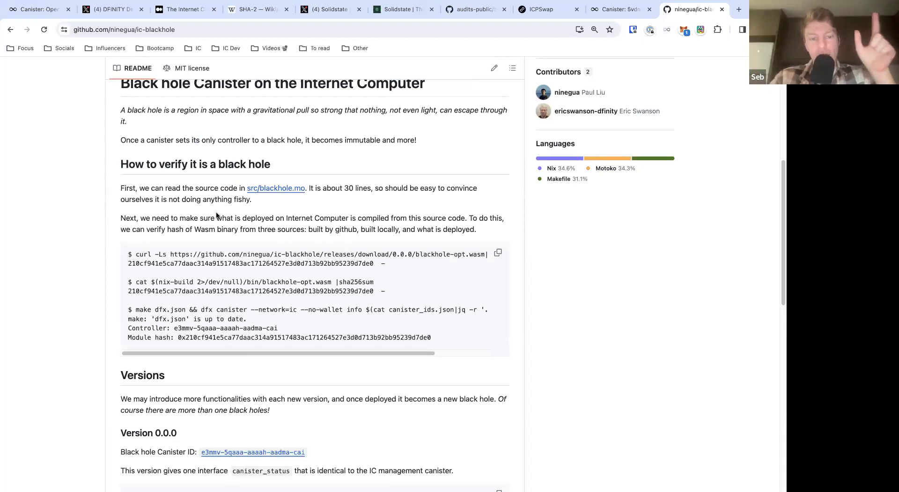
{"action": "scroll", "coordinate": [216, 215], "scroll_direction": "up", "scroll_amount": 2}
{"action": "scroll", "coordinate": [217, 212], "scroll_direction": "up", "scroll_amount": 1}
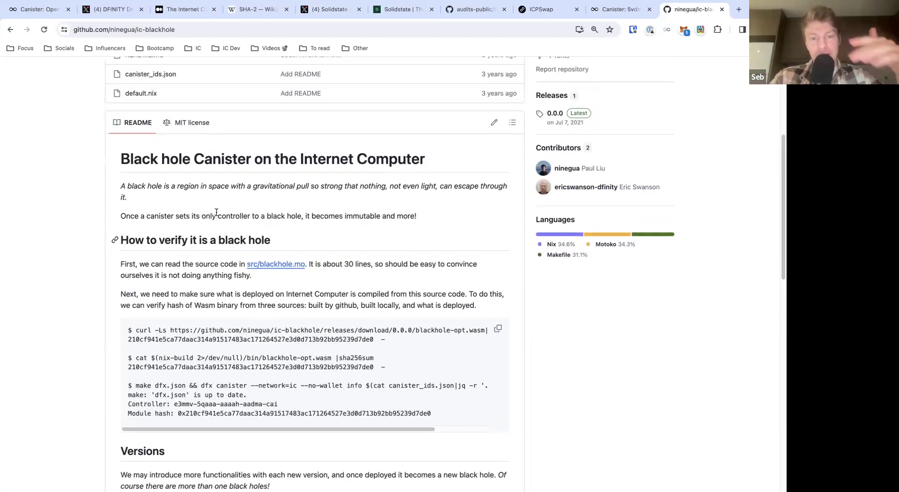
{"action": "scroll", "coordinate": [216, 212], "scroll_direction": "down", "scroll_amount": 1}
{"action": "scroll", "coordinate": [216, 212], "scroll_direction": "up", "scroll_amount": 1}
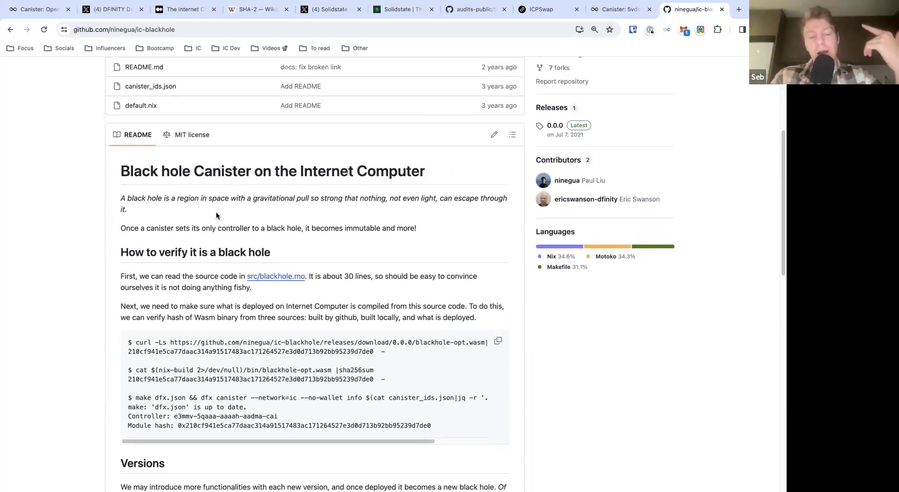
{"action": "scroll", "coordinate": [215, 220], "scroll_direction": "up", "scroll_amount": 3}
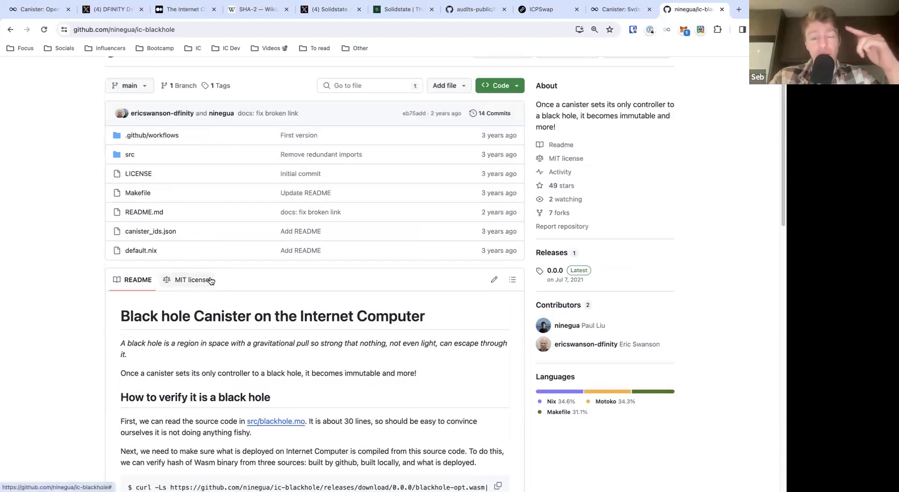
Step: Highlight the canister_status service definition in the README's Version 0.0.0 section
{"action": "scroll", "coordinate": [146, 231], "scroll_direction": "down", "scroll_amount": 8}
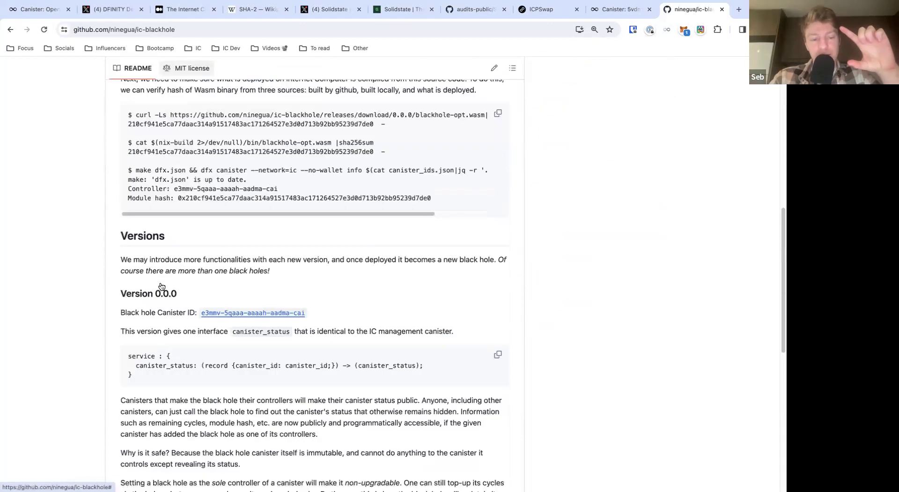
{"action": "left_click_drag", "start_coordinate": [135, 366], "coordinate": [358, 376]}
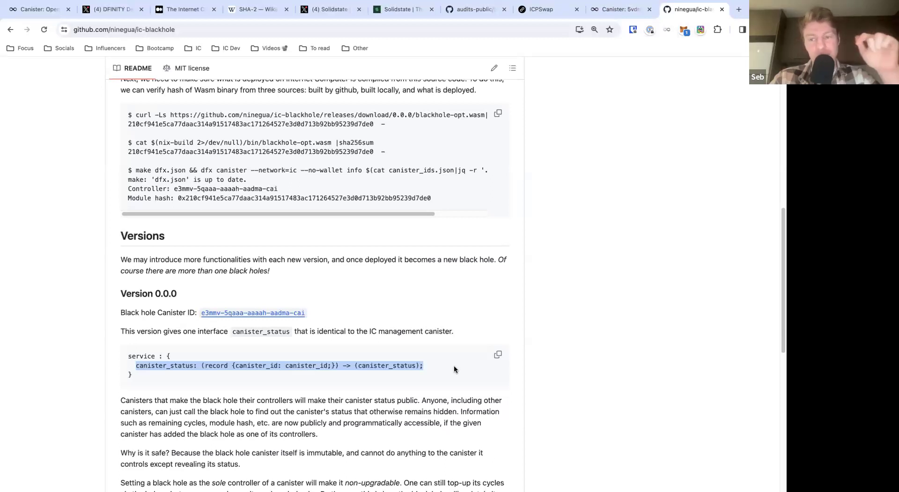
{"action": "left_click_drag", "start_coordinate": [431, 369], "coordinate": [194, 366]}
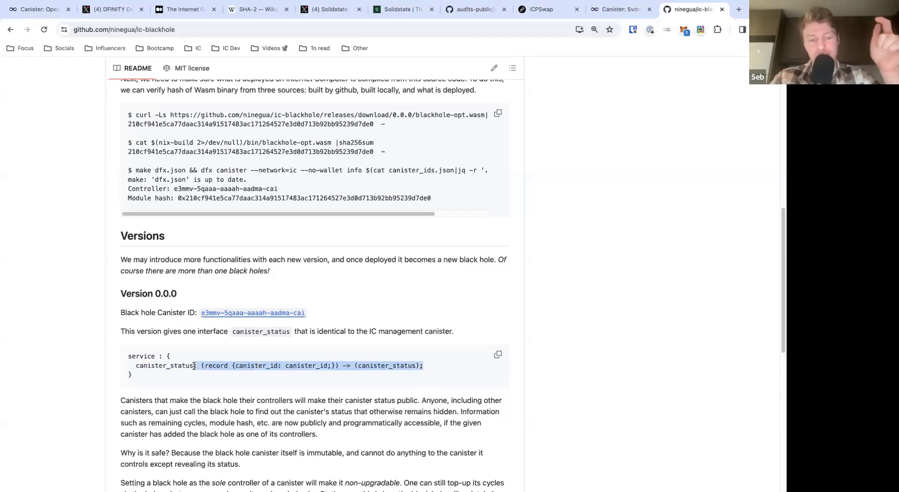
{"action": "scroll", "coordinate": [194, 365], "scroll_direction": "down", "scroll_amount": 1}
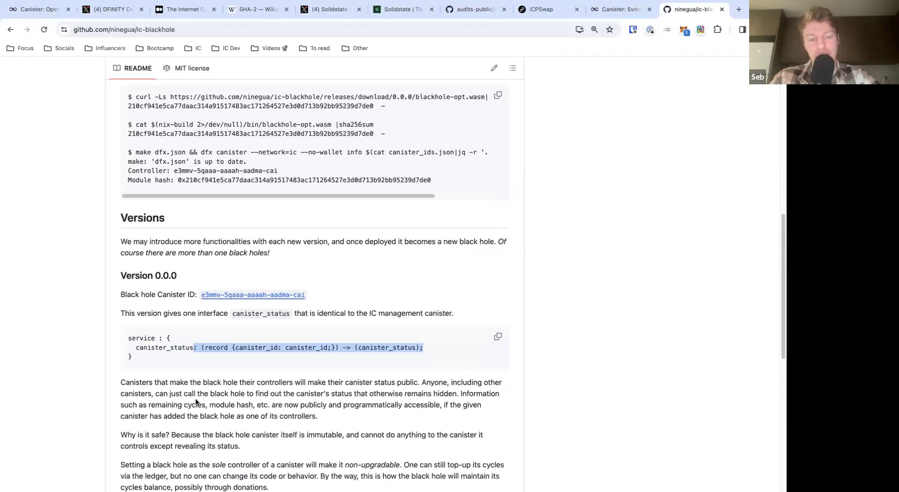
Step: Highlight "remaining cycles, module hash, etc." in the README's paragraph on public canister status and read the paragraphs below
{"action": "left_click_drag", "start_coordinate": [155, 405], "coordinate": [274, 405]}
{"action": "scroll", "coordinate": [274, 405], "scroll_direction": "down", "scroll_amount": 4}
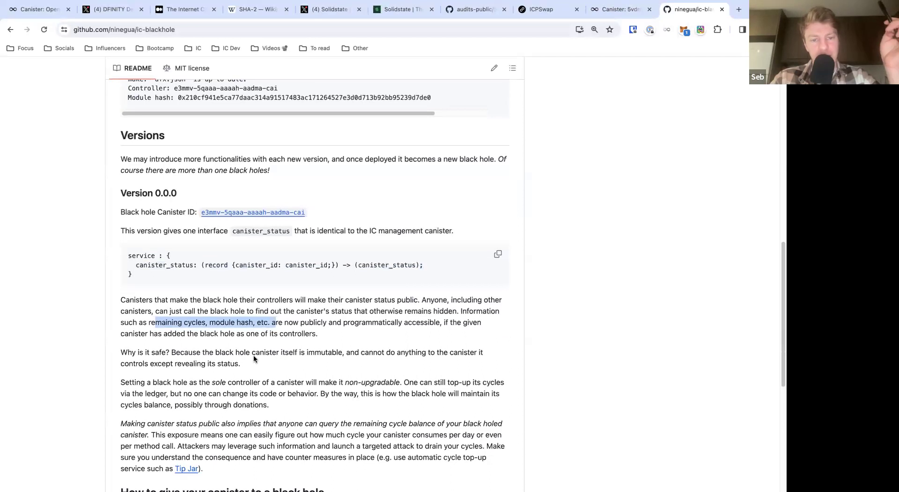
{"action": "left_click", "coordinate": [209, 324]}
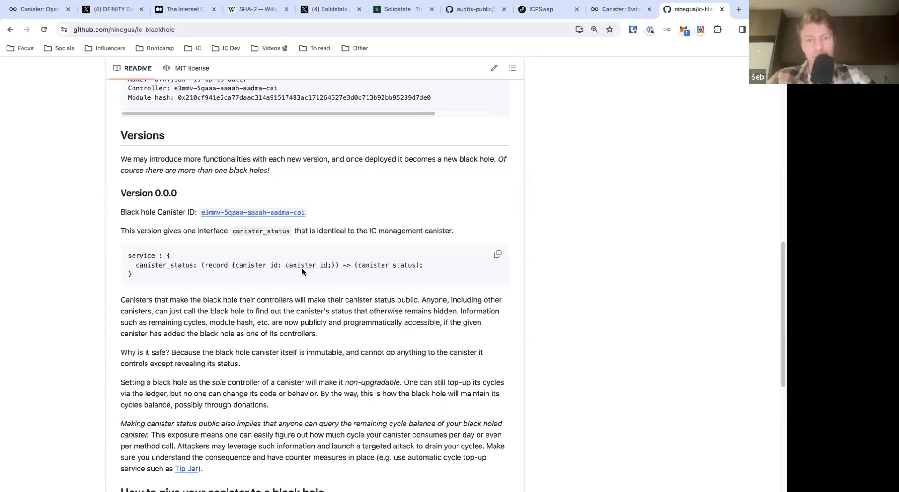
Step: Return to the ICP Dashboard page of canister 5vdms-kaaaa-aaaap-aa3uq-cai and review its canisterStatus method
{"action": "left_click", "coordinate": [615, 14]}
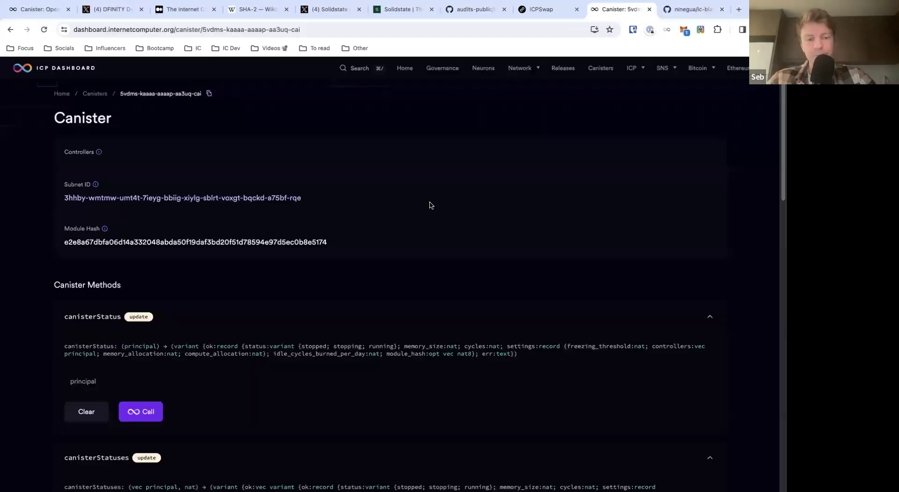
{"action": "scroll", "coordinate": [282, 321], "scroll_direction": "down", "scroll_amount": 1}
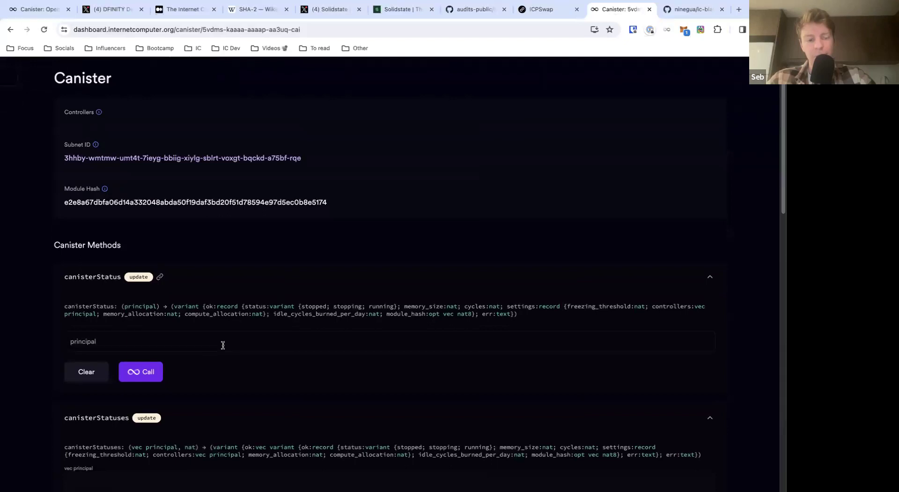
{"action": "scroll", "coordinate": [300, 281], "scroll_direction": "up", "scroll_amount": 1}
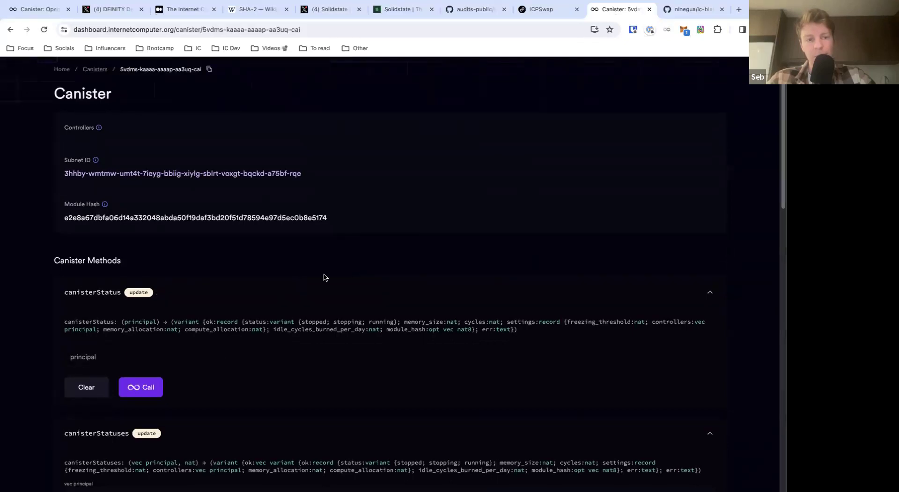
Step: Switch to the website project in VS Code and run dfx canister status --network ic backend in the terminal
{"action": "key", "text": "super+Tab"}
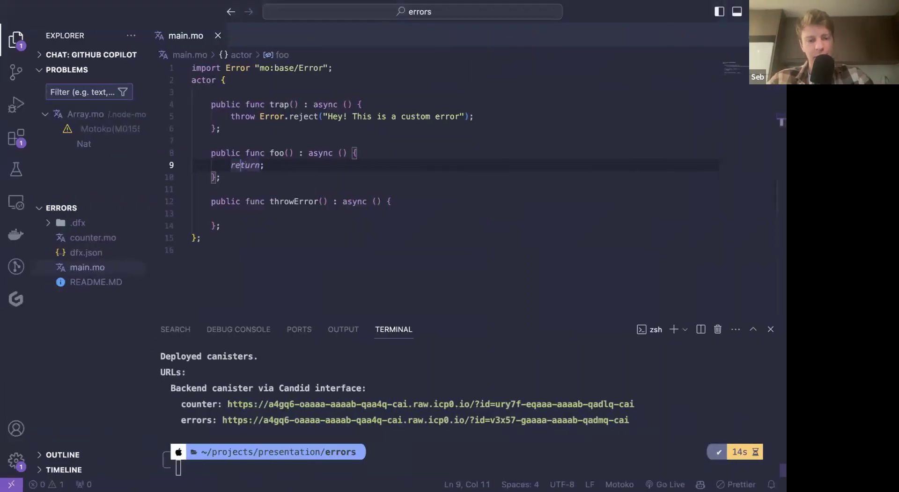
{"action": "key", "text": "super+grave"}
{"action": "type", "text": "dfx canise"}
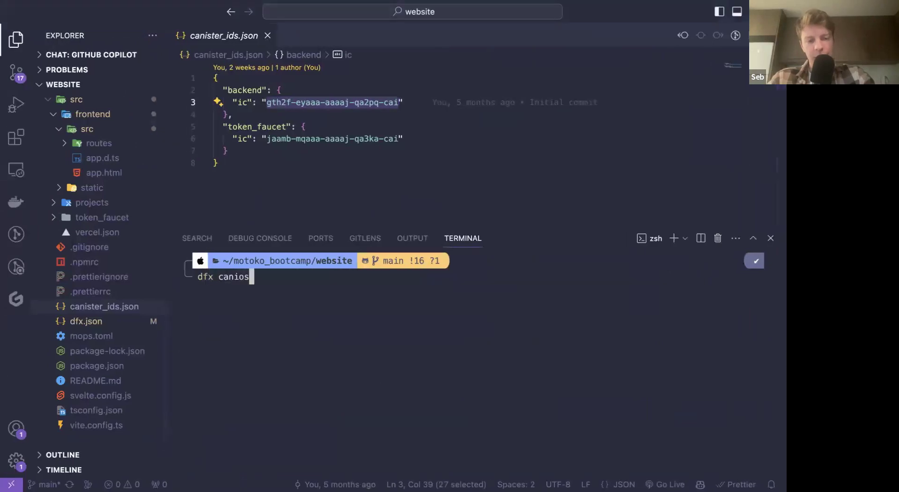
{"action": "key", "text": "BackSpace"}
{"action": "type", "text": "er"}
{"action": "key", "text": "BackSpace"}
{"action": "key", "text": "BackSpace"}
{"action": "key", "text": "BackSpace"}
{"action": "type", "text": "ter status greet"}
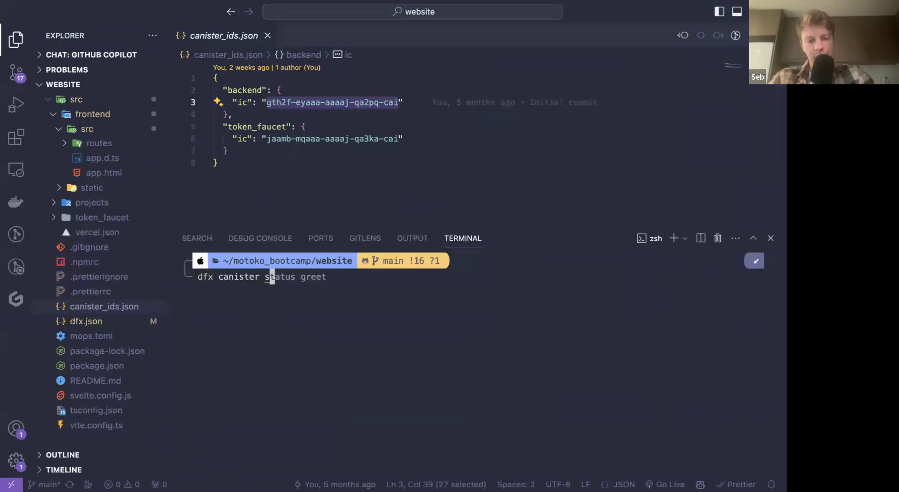
{"action": "type", "text": " -"}
{"action": "key", "text": "BackSpace"}
{"action": "key", "text": "BackSpace"}
{"action": "key", "text": "BackSpace"}
{"action": "type", "text": "us --net"}
{"action": "key", "text": "BackSpace"}
{"action": "key", "text": "BackSpace"}
{"action": "key", "text": "BackSpace"}
{"action": "key", "text": "BackSpace"}
{"action": "key", "text": "BackSpace"}
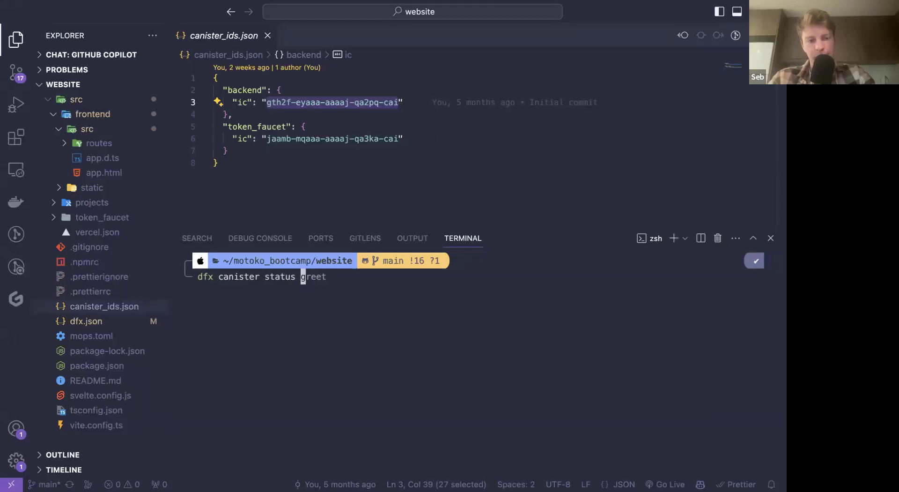
{"action": "type", "text": "--net"}
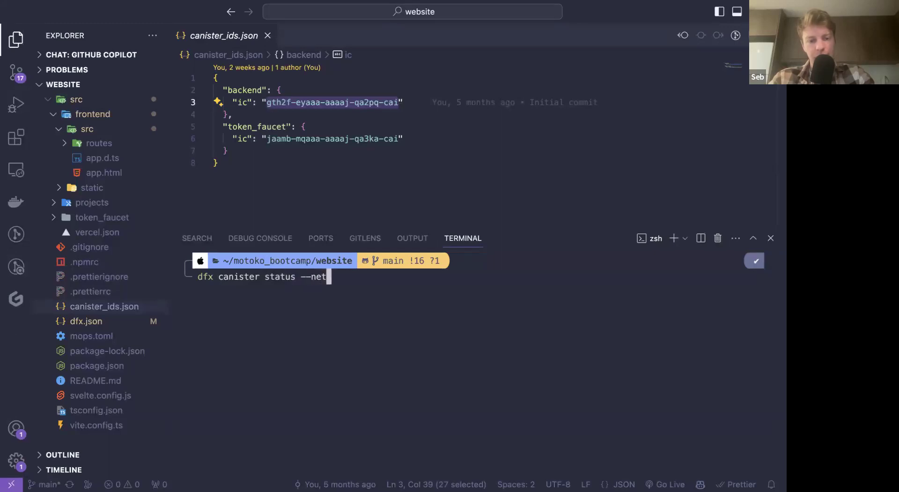
{"action": "type", "text": "work ic backend"}
{"action": "key", "text": "Return"}
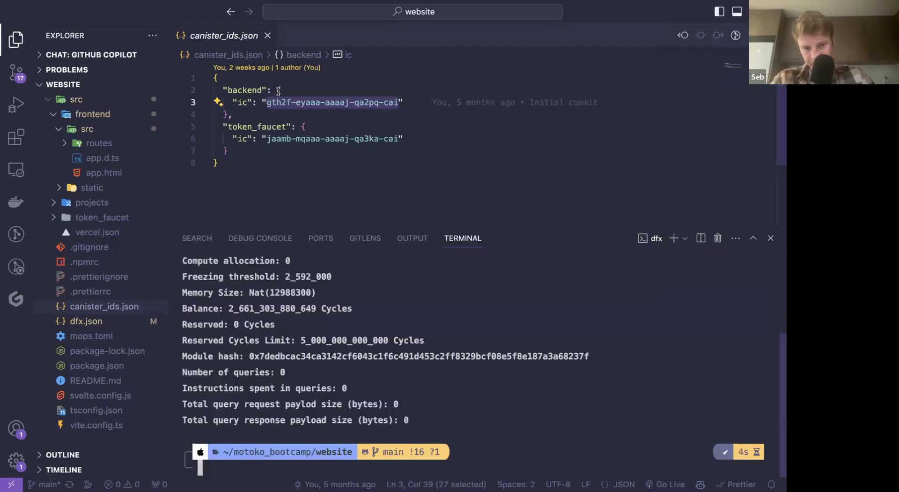
Step: Review the backend canister's status output in the terminal and highlight it down to the last line
{"action": "key", "text": "super+1"}
{"action": "key", "text": "Down"}
{"action": "scroll", "coordinate": [302, 368], "scroll_direction": "up", "scroll_amount": 3}
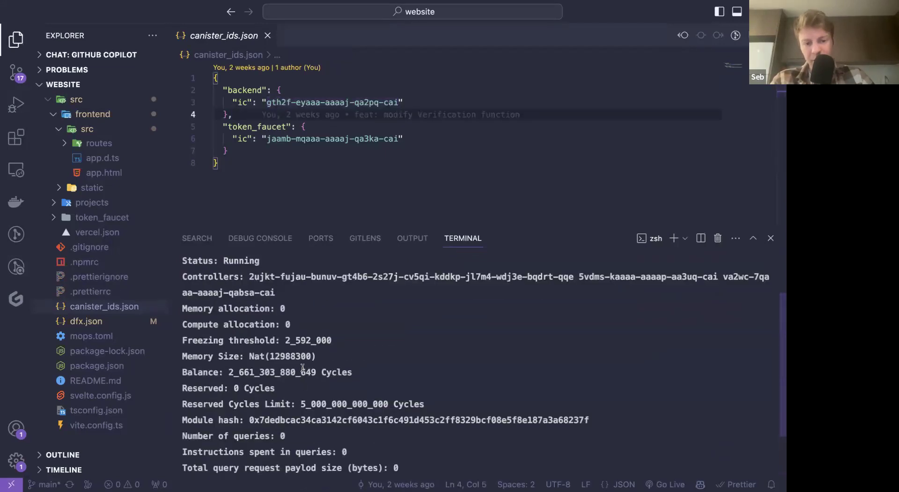
{"action": "left_click_drag", "start_coordinate": [195, 335], "coordinate": [452, 412]}
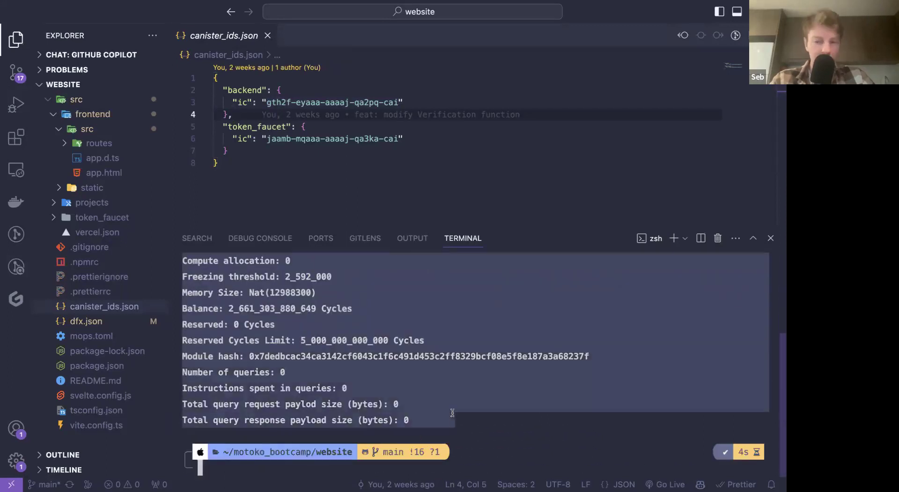
Step: Return to the ic-blackhole README in the browser and highlight canister_status in the Version 0.0.0 service interface
{"action": "left_click", "coordinate": [397, 404]}
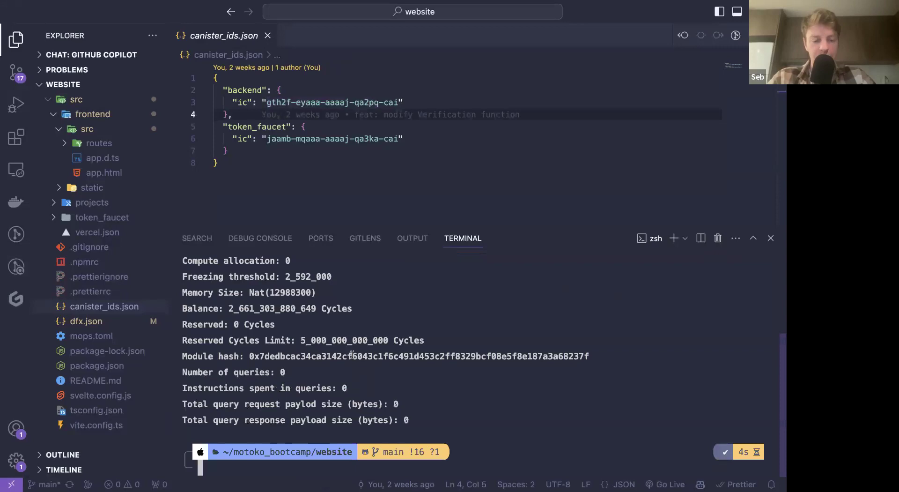
{"action": "key", "text": "super+grave"}
{"action": "key", "text": "super+grave"}
{"action": "key", "text": "ctrl+Left"}
{"action": "key", "text": "ctrl+Right"}
{"action": "key", "text": "ctrl+Right"}
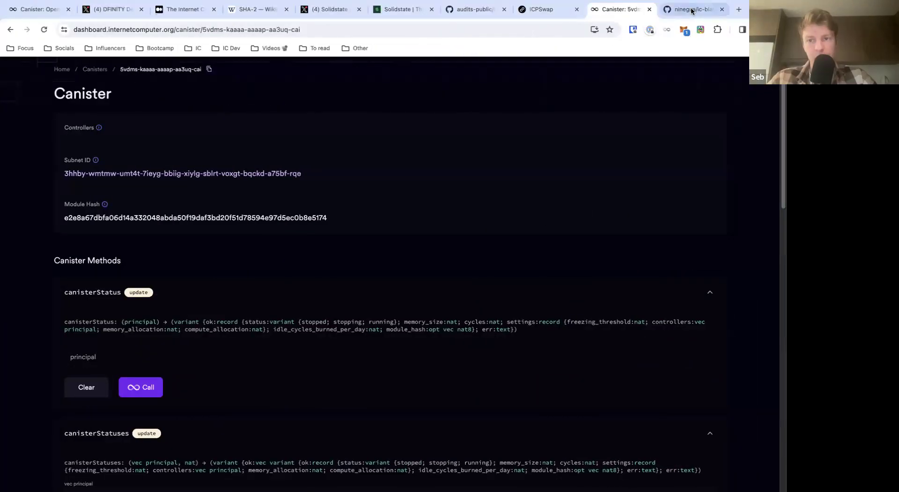
{"action": "left_click", "coordinate": [692, 11]}
{"action": "scroll", "coordinate": [229, 268], "scroll_direction": "down", "scroll_amount": 1}
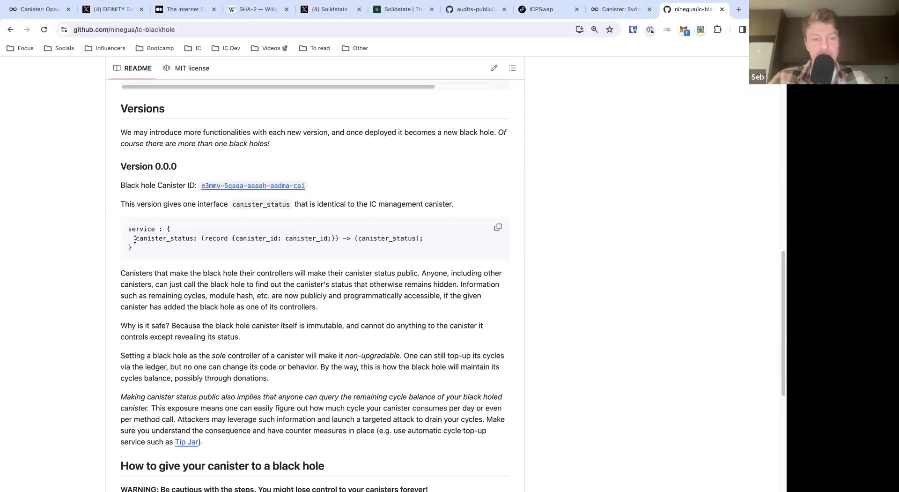
{"action": "left_click_drag", "start_coordinate": [135, 240], "coordinate": [194, 237]}
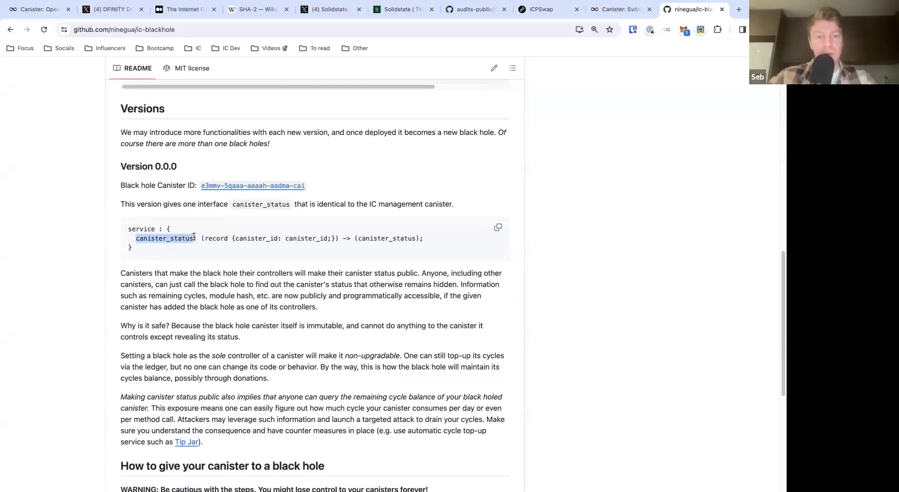
{"action": "left_click", "coordinate": [194, 236]}
Step: Under "How to give your canister to a black hole", highlight everything from the dfx update-settings command to the last dfx version note
{"action": "scroll", "coordinate": [213, 229], "scroll_direction": "down", "scroll_amount": 3}
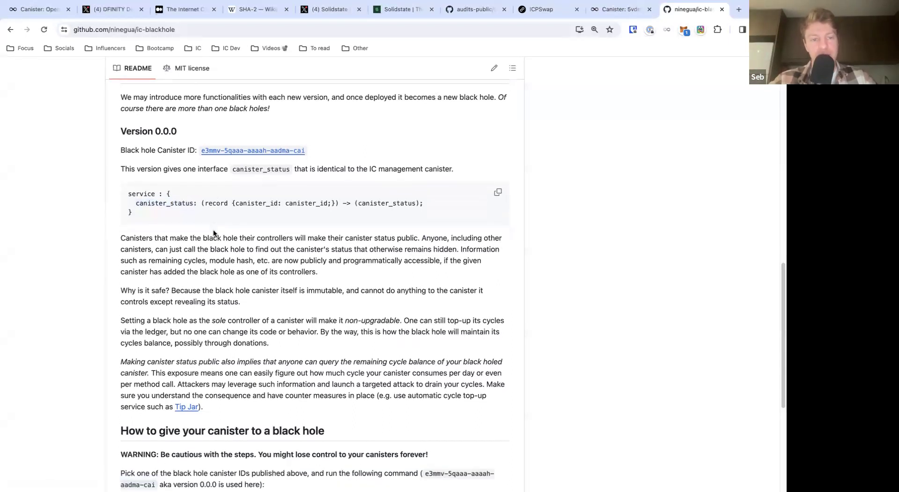
{"action": "scroll", "coordinate": [213, 233], "scroll_direction": "down", "scroll_amount": 3}
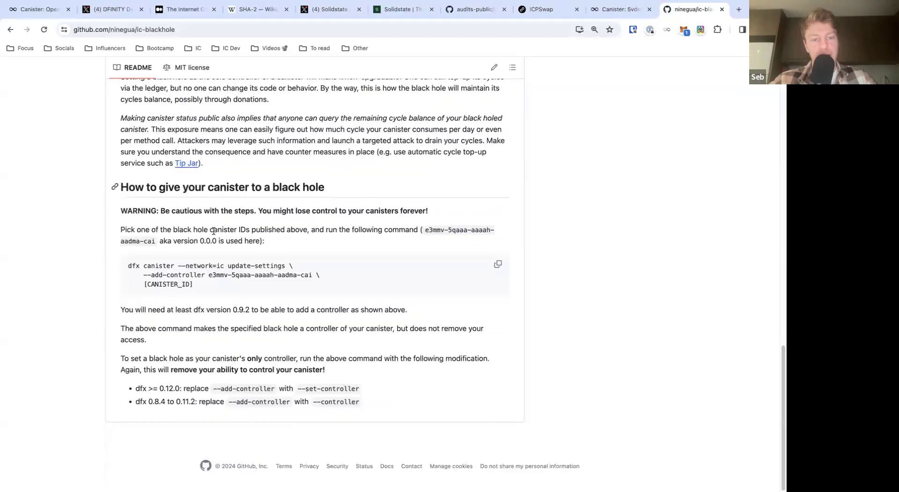
{"action": "triple_click", "coordinate": [390, 187]}
{"action": "left_click_drag", "start_coordinate": [390, 188], "coordinate": [140, 191]}
{"action": "left_click_drag", "start_coordinate": [375, 395], "coordinate": [112, 266]}
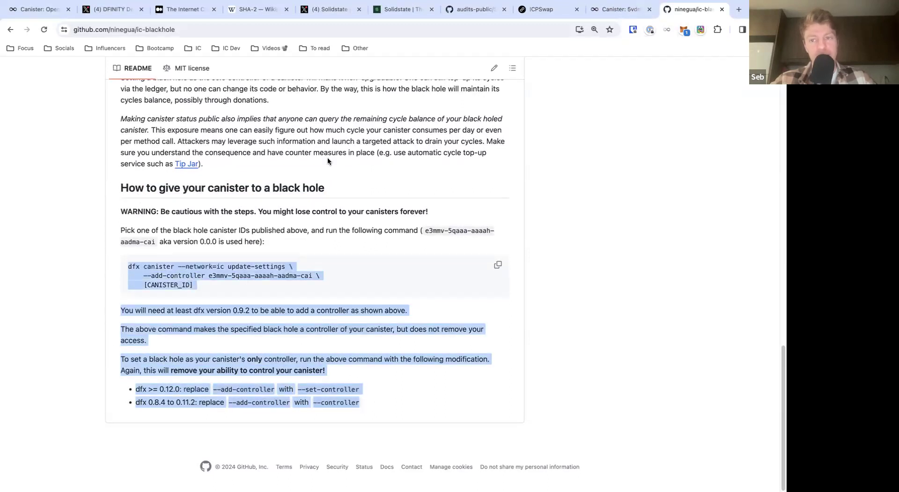
Step: Check the dashboard page of canister 5vdms-kaaaa-aaaap-aa3uq-cai and return to the README's Version 0.0.0 section
{"action": "left_click", "coordinate": [620, 10]}
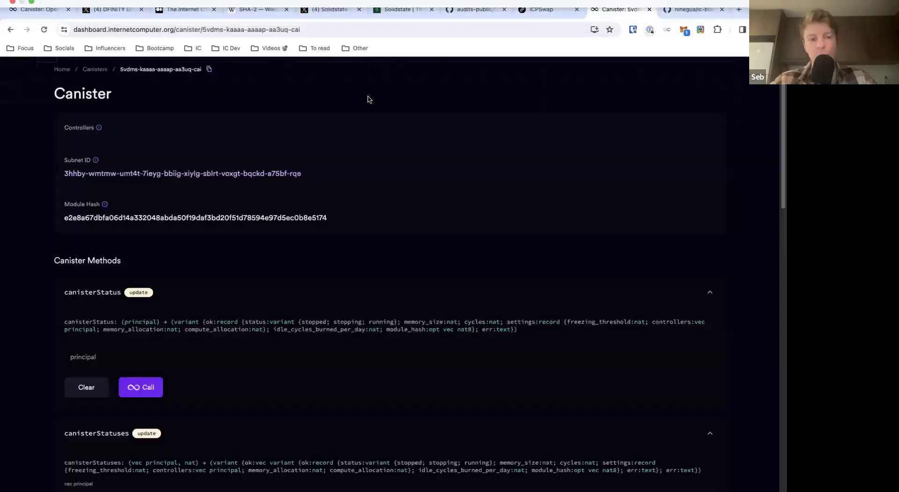
{"action": "left_click", "coordinate": [553, 15]}
{"action": "left_click", "coordinate": [688, 11]}
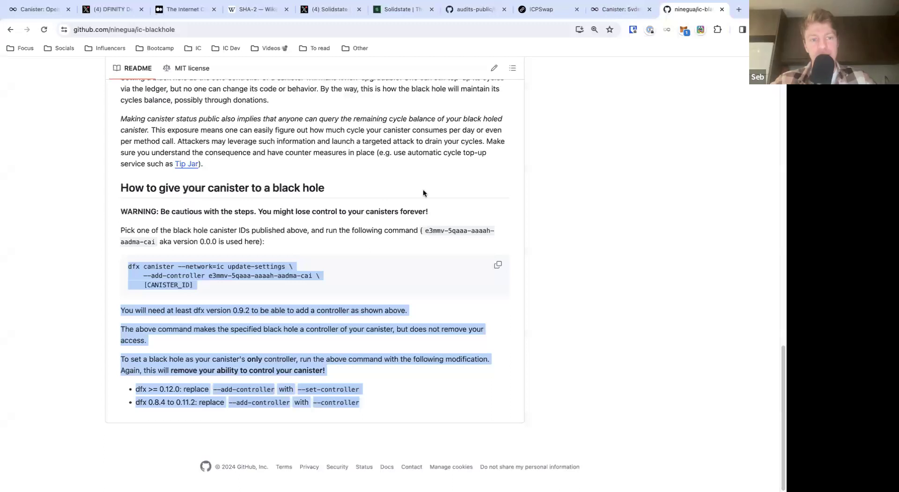
{"action": "scroll", "coordinate": [423, 192], "scroll_direction": "up", "scroll_amount": 4}
{"action": "scroll", "coordinate": [422, 192], "scroll_direction": "down", "scroll_amount": 2}
{"action": "scroll", "coordinate": [436, 181], "scroll_direction": "up", "scroll_amount": 1}
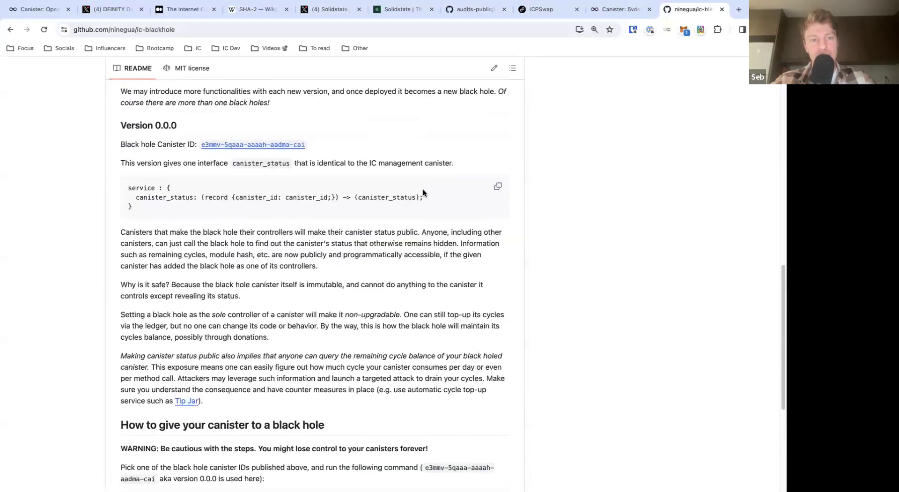
Step: Review the canisterStatus and canisterStatuses methods of canister 5vdms-kaaaa-aaaap-aa3uq-cai and go back to the ICP Dashboard home page
{"action": "left_click", "coordinate": [617, 9]}
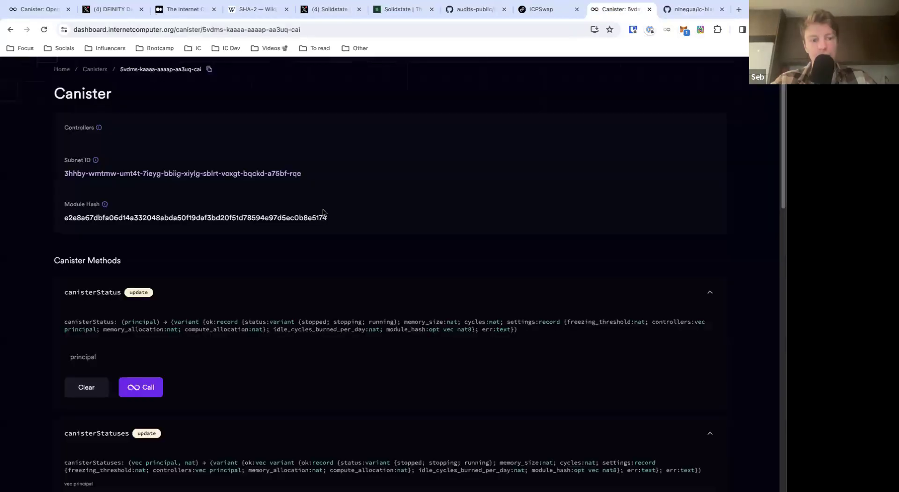
{"action": "scroll", "coordinate": [323, 213], "scroll_direction": "down", "scroll_amount": 1}
{"action": "scroll", "coordinate": [323, 213], "scroll_direction": "down", "scroll_amount": 8}
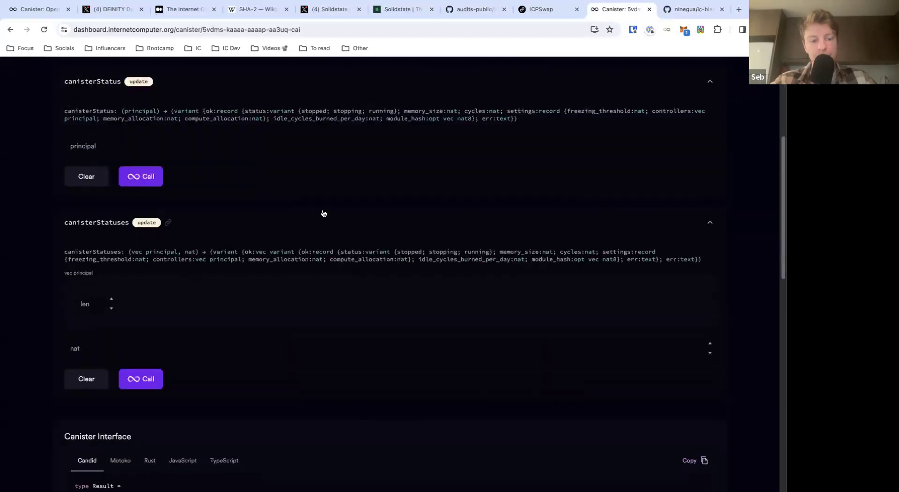
{"action": "scroll", "coordinate": [324, 214], "scroll_direction": "up", "scroll_amount": 3}
{"action": "scroll", "coordinate": [323, 214], "scroll_direction": "up", "scroll_amount": 7}
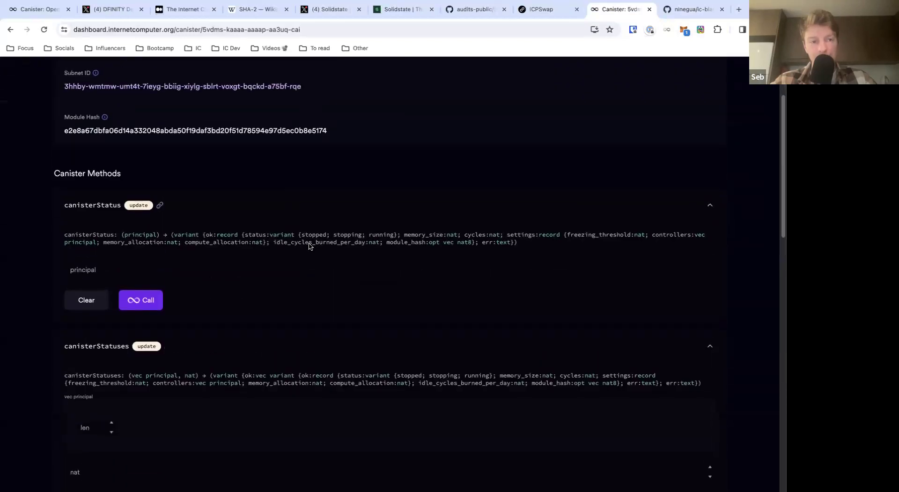
{"action": "left_click", "coordinate": [9, 31]}
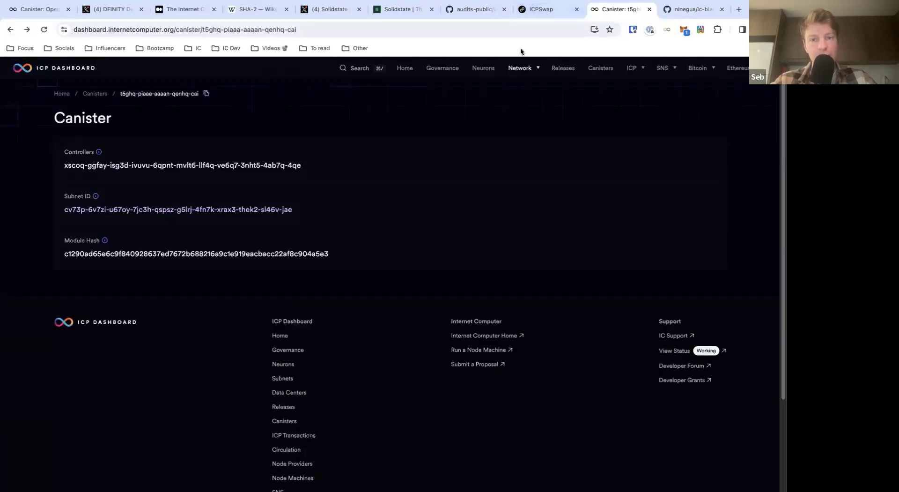
{"action": "left_click", "coordinate": [10, 30]}
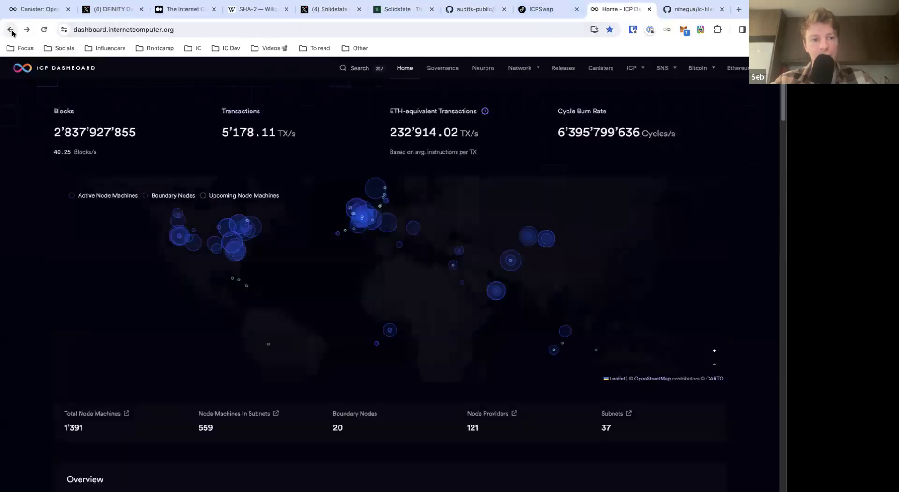
Step: Switch to the ICPSwap token details of Windoge98 and review its canister ID and controllers
{"action": "left_click", "coordinate": [540, 10]}
{"action": "left_click", "coordinate": [193, 305]}
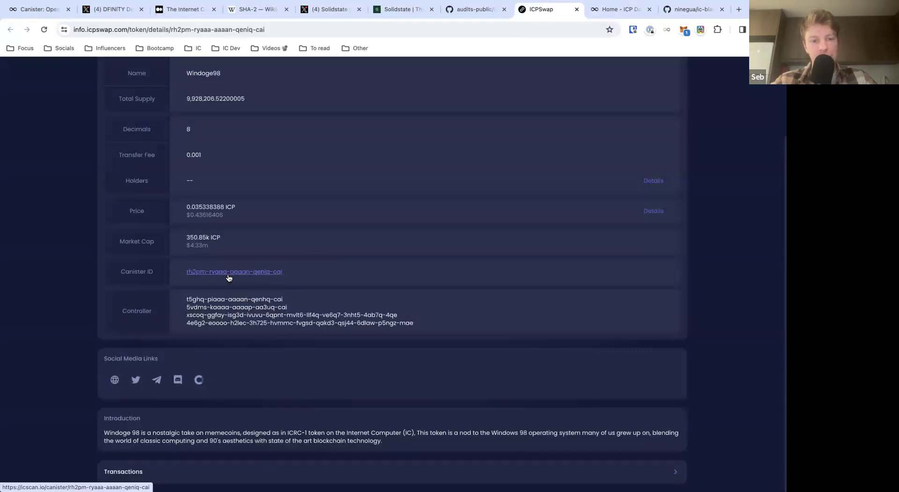
{"action": "scroll", "coordinate": [244, 332], "scroll_direction": "up", "scroll_amount": 2}
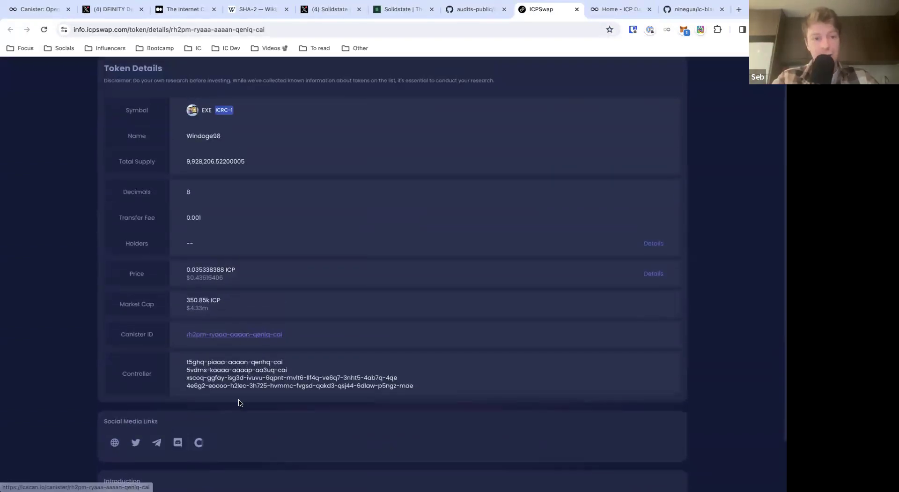
{"action": "scroll", "coordinate": [355, 296], "scroll_direction": "down", "scroll_amount": 2}
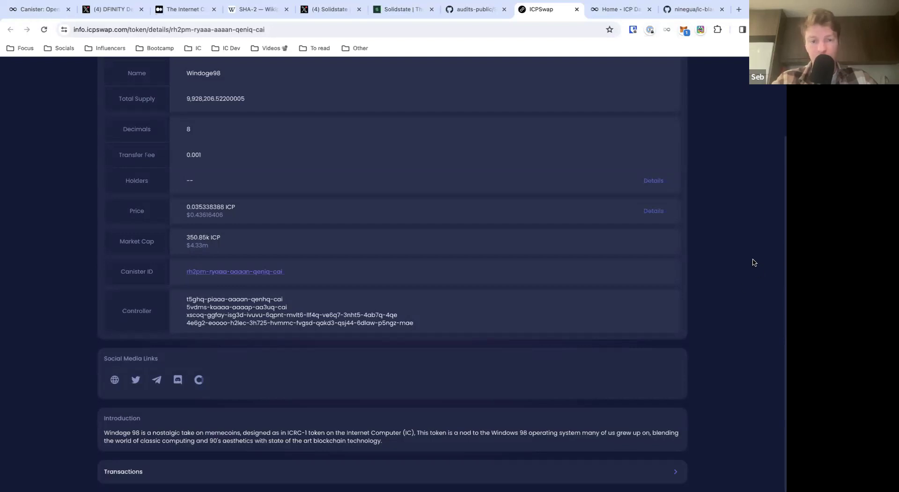
{"action": "scroll", "coordinate": [237, 299], "scroll_direction": "up", "scroll_amount": 2}
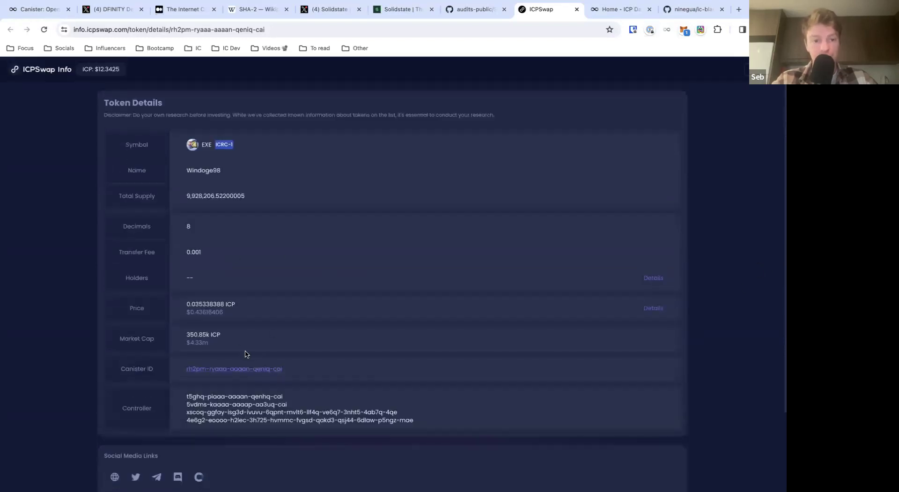
Step: Open the token's canister rh2pm-ryaaa-aaaan-qeniq-cai on ICSCAN and look through its canister methods
{"action": "left_click", "coordinate": [265, 372]}
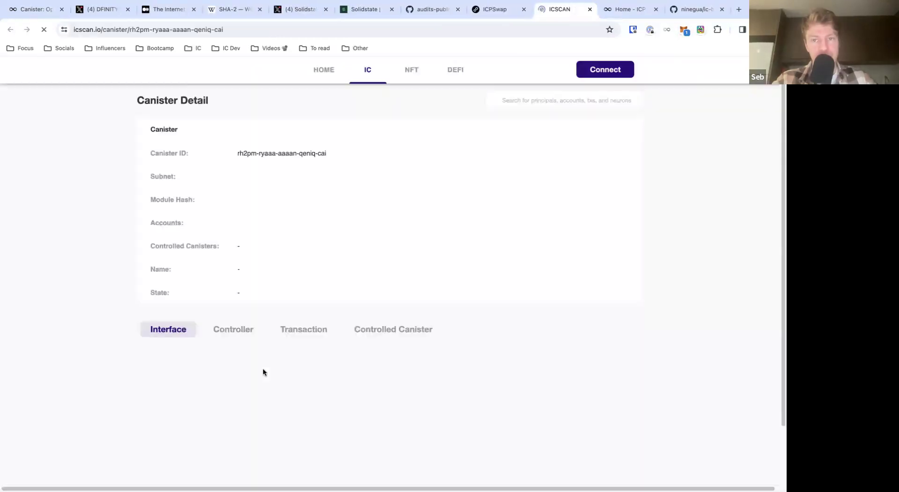
{"action": "scroll", "coordinate": [327, 351], "scroll_direction": "down", "scroll_amount": 15}
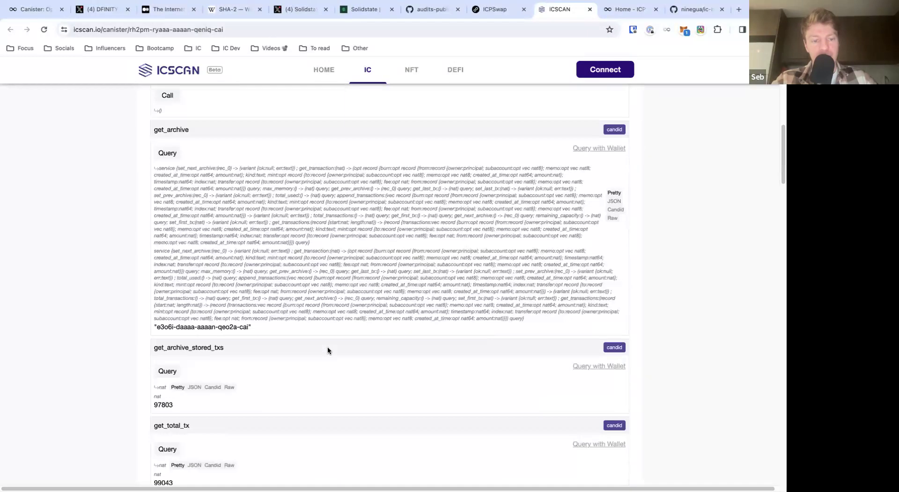
{"action": "scroll", "coordinate": [328, 348], "scroll_direction": "down", "scroll_amount": 20}
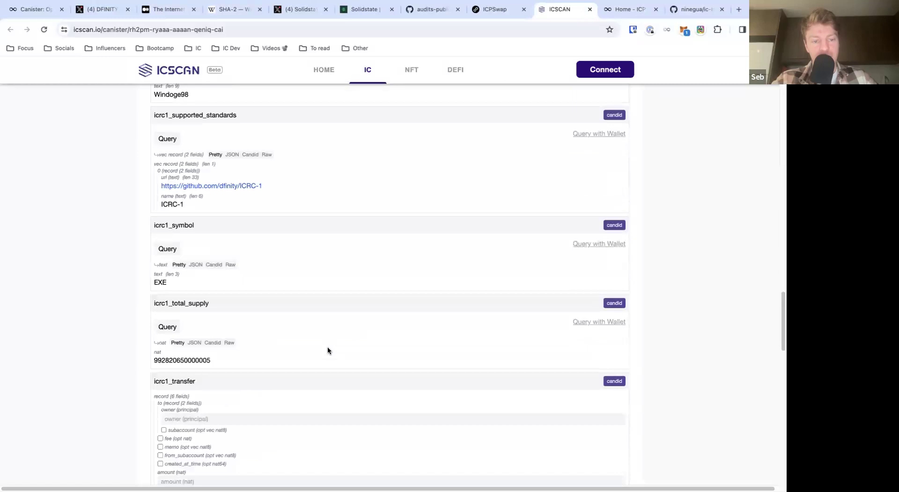
{"action": "scroll", "coordinate": [327, 349], "scroll_direction": "down", "scroll_amount": 15}
{"action": "scroll", "coordinate": [327, 349], "scroll_direction": "up", "scroll_amount": 20}
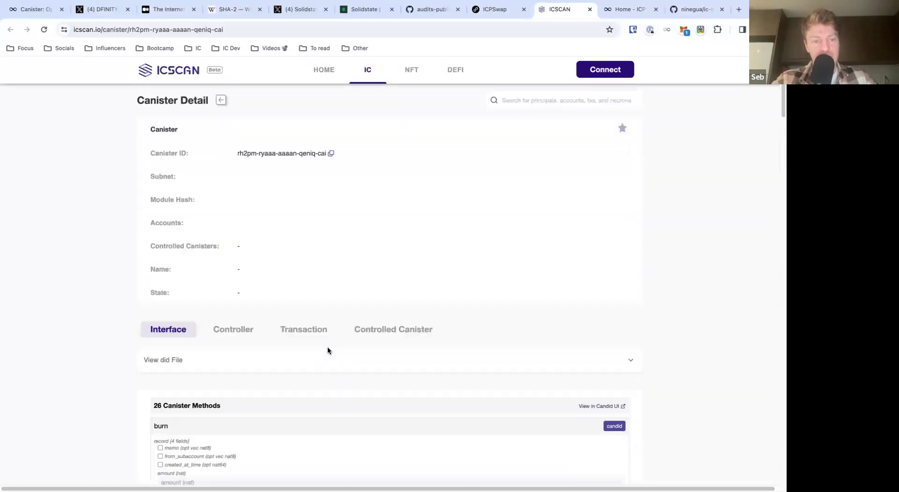
Step: Return to the ICPSwap token details and highlight Windoge98's market cap and its full list of controllers
{"action": "left_click", "coordinate": [497, 10]}
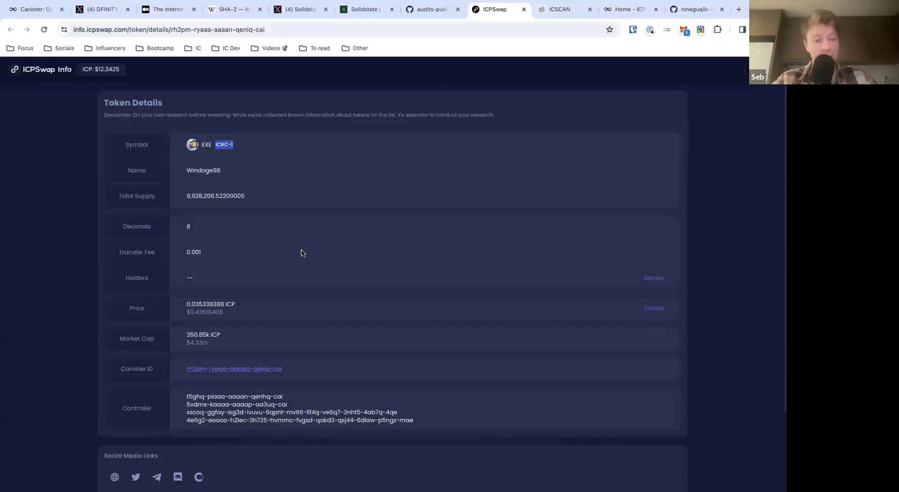
{"action": "scroll", "coordinate": [288, 291], "scroll_direction": "down", "scroll_amount": 2}
{"action": "mouse_move", "coordinate": [222, 255]}
{"action": "left_mouse_down"}
{"action": "mouse_move", "coordinate": [187, 236]}
{"action": "mouse_move", "coordinate": [213, 254]}
{"action": "left_mouse_up"}
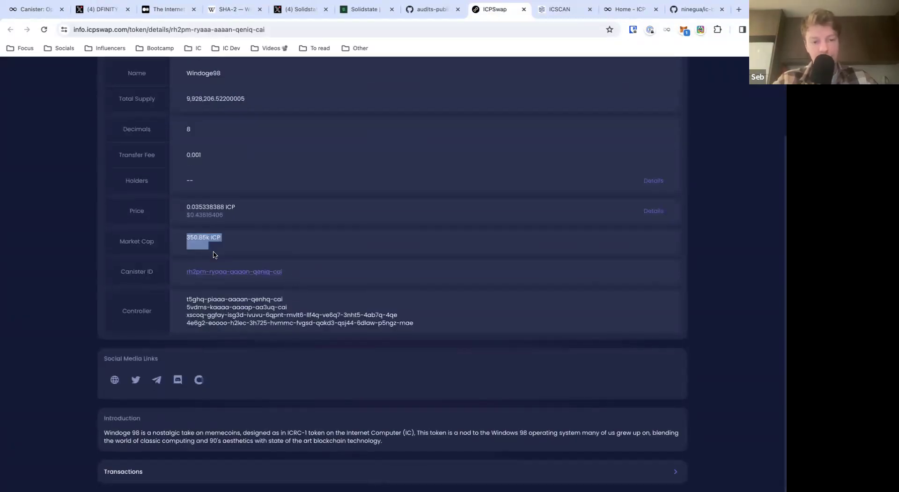
{"action": "mouse_move", "coordinate": [186, 299]}
{"action": "left_mouse_down"}
{"action": "mouse_move", "coordinate": [413, 324]}
{"action": "mouse_move", "coordinate": [272, 323]}
{"action": "mouse_move", "coordinate": [187, 308]}
{"action": "mouse_move", "coordinate": [184, 298]}
{"action": "left_mouse_up"}
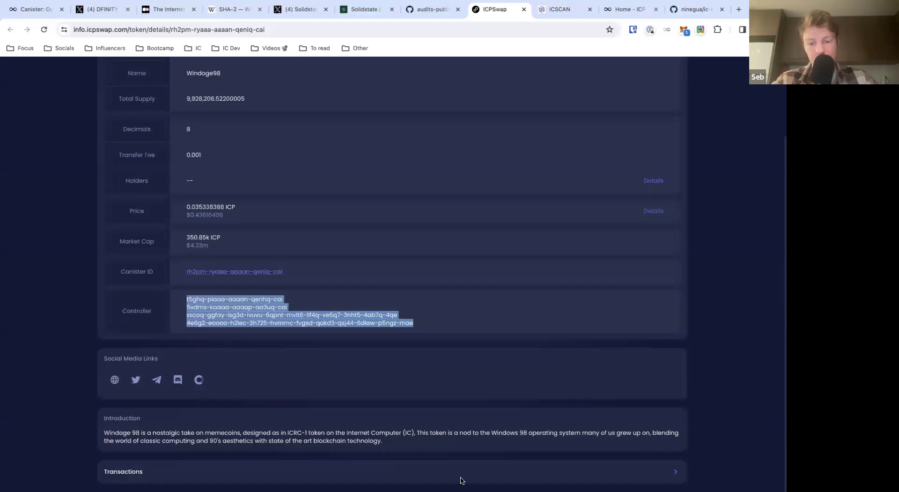
{"action": "scroll", "coordinate": [436, 401], "scroll_direction": "up", "scroll_amount": 3}
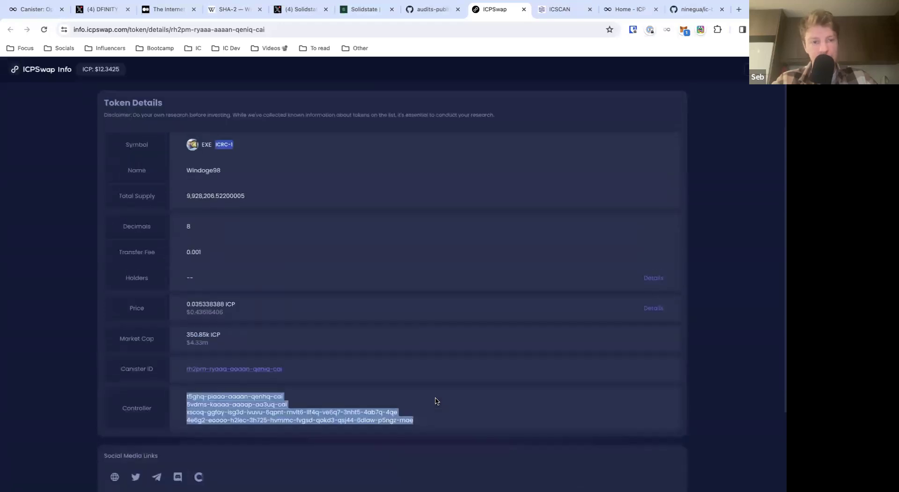
{"action": "left_click", "coordinate": [435, 398]}
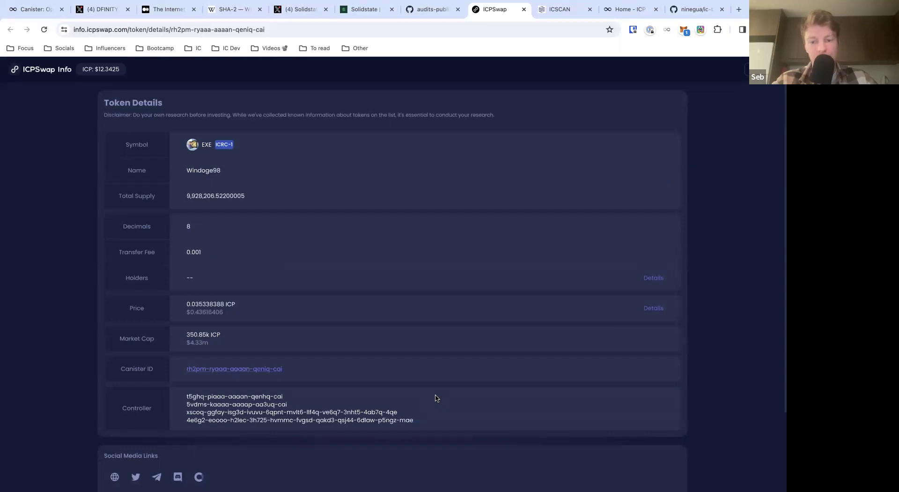
Step: Highlight controller IDs in the token details and open Windoge98's OpenChat community from its social media links
{"action": "scroll", "coordinate": [435, 398], "scroll_direction": "down", "scroll_amount": 1}
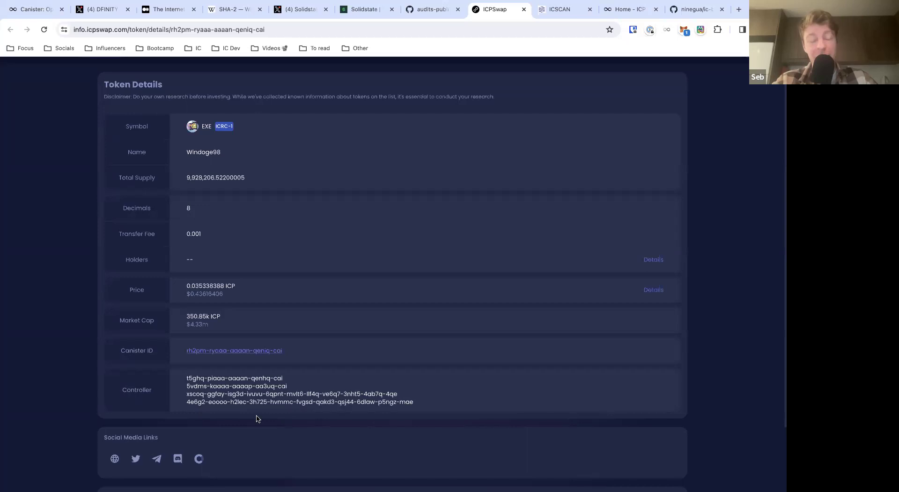
{"action": "left_click_drag", "start_coordinate": [186, 376], "coordinate": [386, 386]}
{"action": "scroll", "coordinate": [385, 387], "scroll_direction": "down", "scroll_amount": 2}
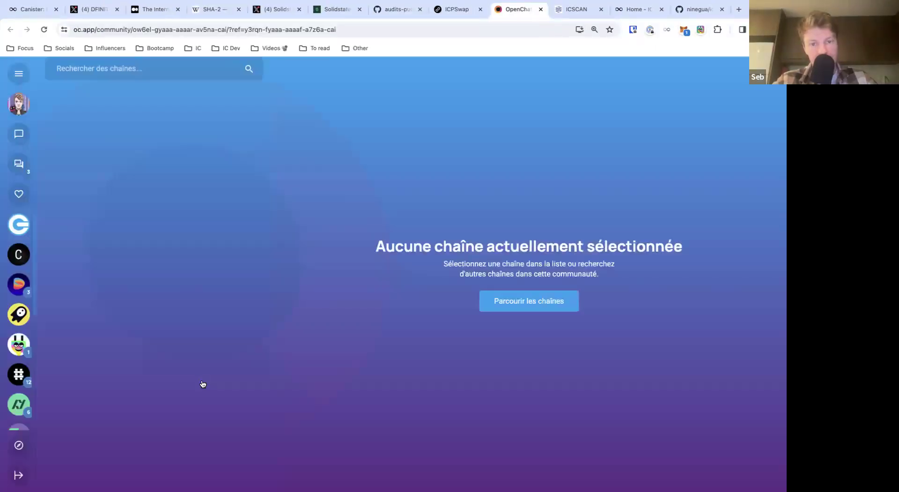
Step: Open the General channel of the Windoge98 community and look through its messages and the community's channel list
{"action": "left_click", "coordinate": [219, 134]}
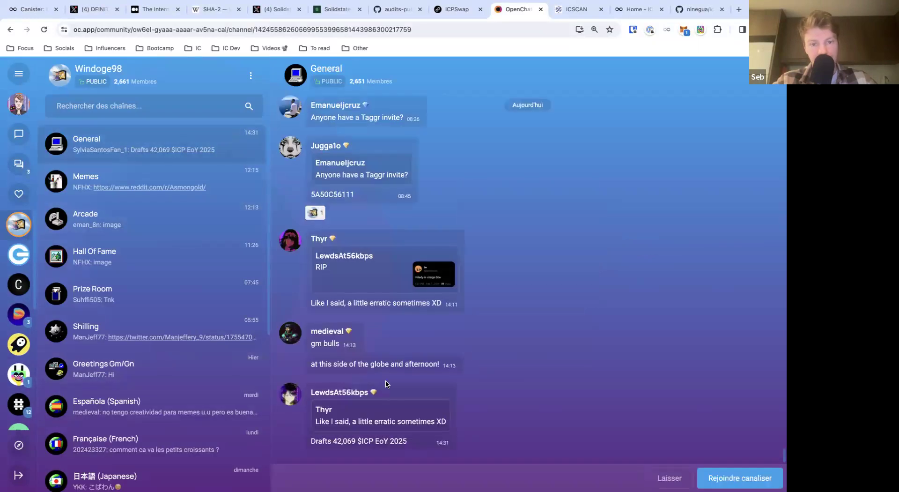
{"action": "scroll", "coordinate": [385, 384], "scroll_direction": "up", "scroll_amount": 10}
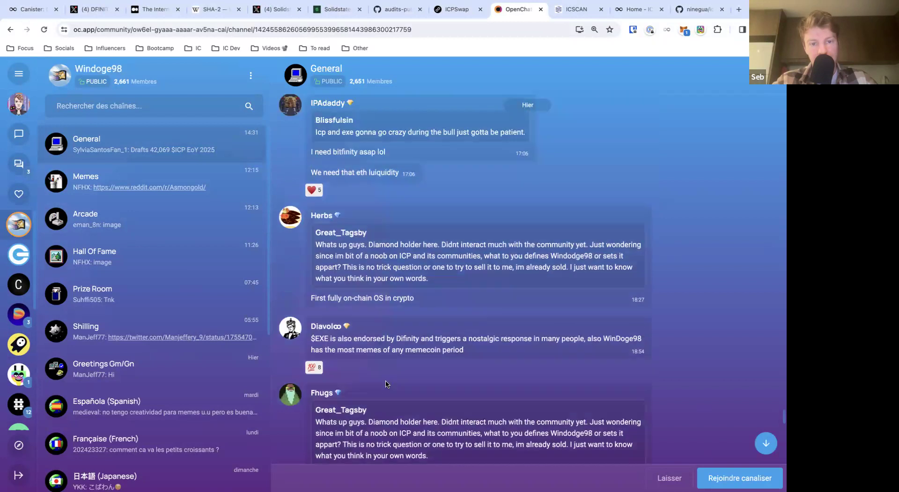
{"action": "scroll", "coordinate": [385, 384], "scroll_direction": "up", "scroll_amount": 2}
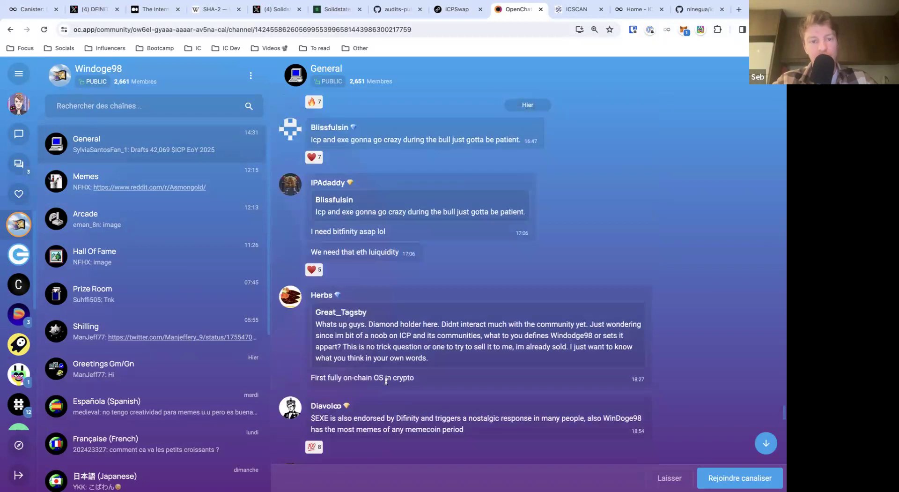
{"action": "scroll", "coordinate": [385, 381], "scroll_direction": "up", "scroll_amount": 15}
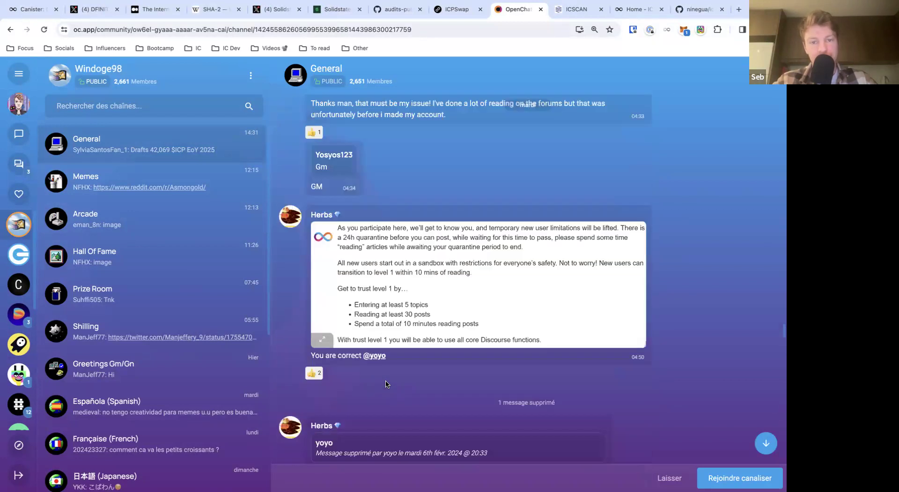
{"action": "scroll", "coordinate": [385, 384], "scroll_direction": "down", "scroll_amount": 20}
{"action": "scroll", "coordinate": [184, 328], "scroll_direction": "down", "scroll_amount": 6}
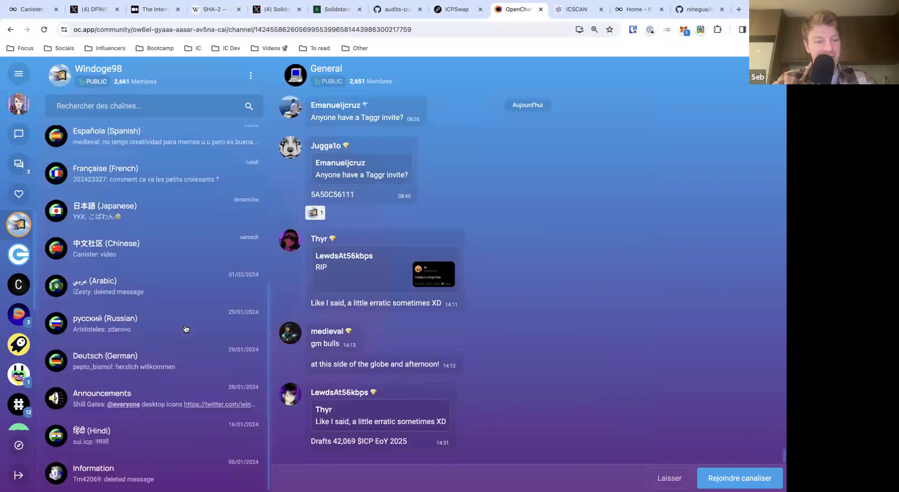
Step: Go back up the Windoge98 community's channel list and return to the token details on ICPSwap
{"action": "scroll", "coordinate": [131, 305], "scroll_direction": "up", "scroll_amount": 6}
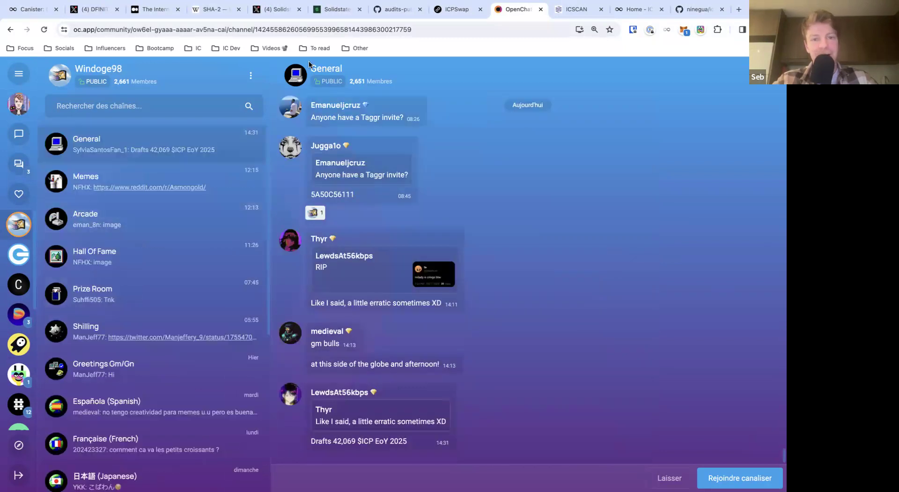
{"action": "left_click", "coordinate": [453, 9]}
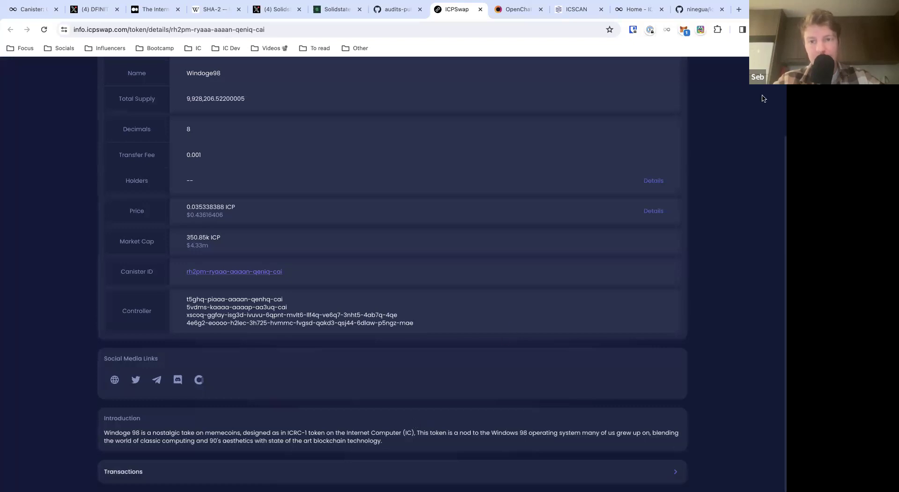
Step: Search the web for "icpcc comunity" in a new browser tab
{"action": "left_click", "coordinate": [738, 9]}
{"action": "type", "text": "c"}
{"action": "key", "text": "BackSpace"}
{"action": "key", "text": "BackSpace"}
{"action": "type", "text": "icpcc"}
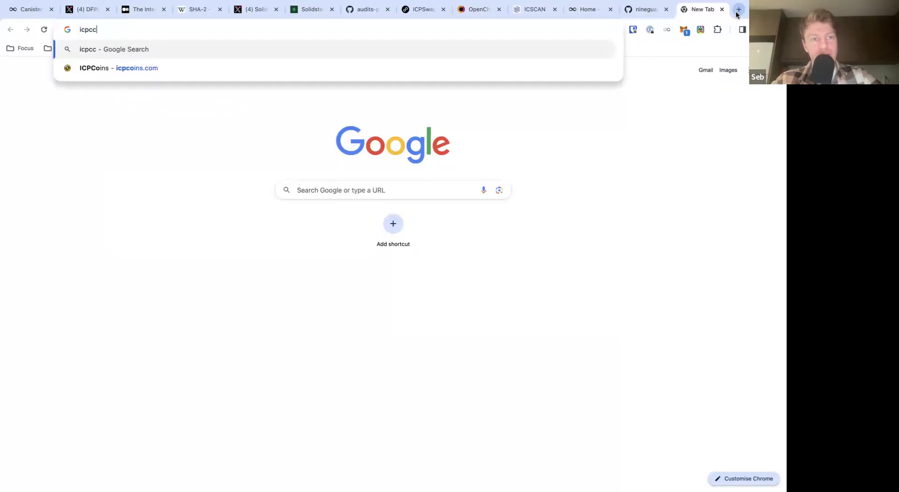
{"action": "type", "text": " comunity"}
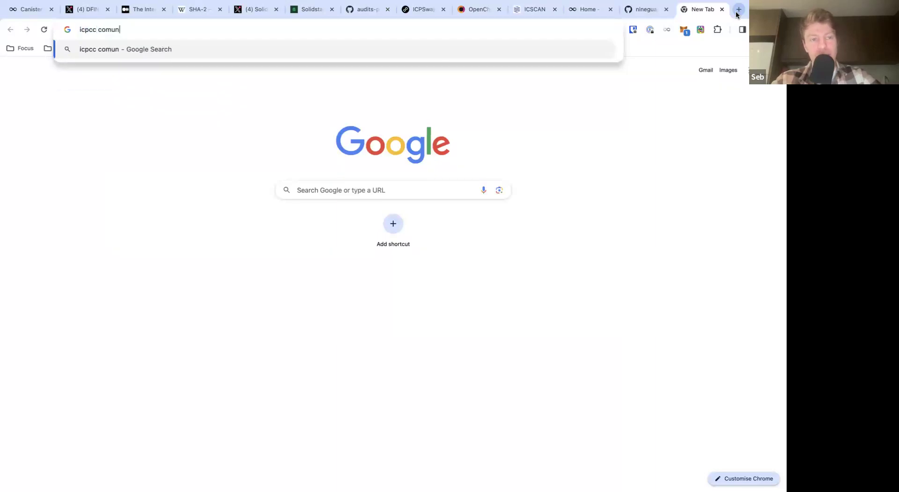
{"action": "key", "text": "Return"}
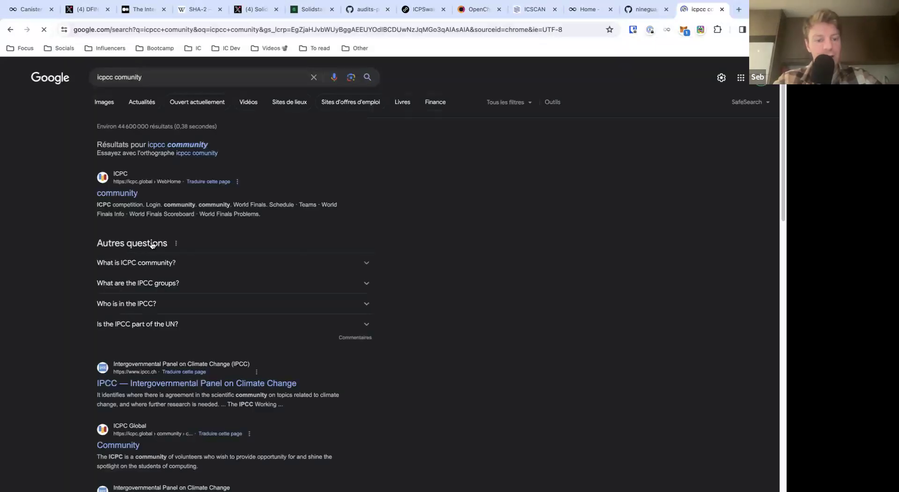
Step: Extend the web search to "icpcc comunity conferene" and look through the results for the conference site
{"action": "left_click", "coordinate": [120, 74]}
{"action": "type", "text": "confere"}
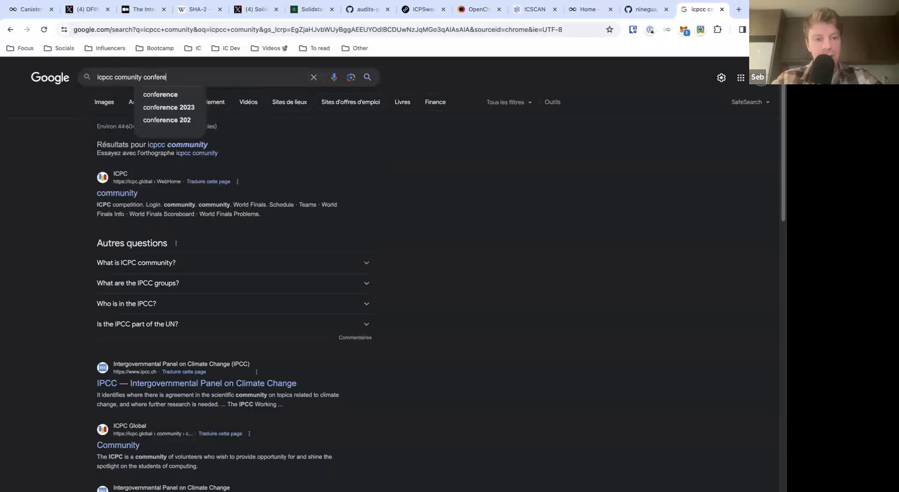
{"action": "type", "text": "ne"}
{"action": "key", "text": "Return"}
{"action": "scroll", "coordinate": [148, 184], "scroll_direction": "down", "scroll_amount": 6}
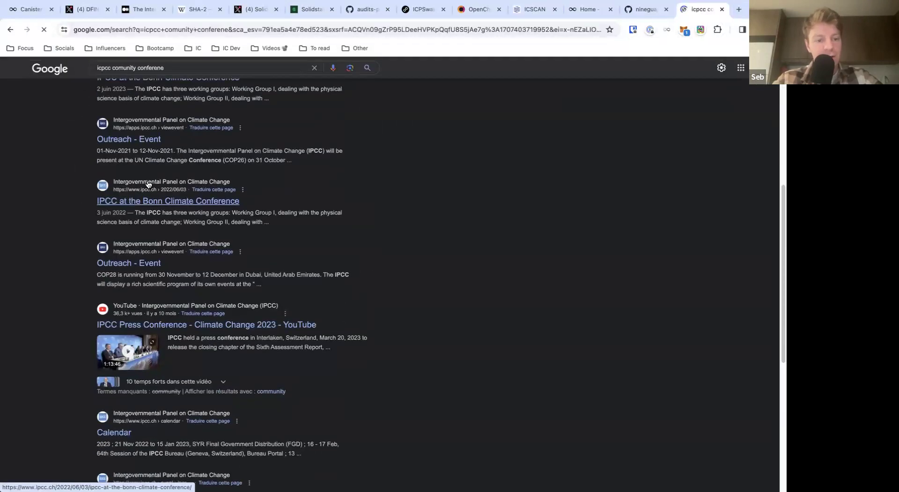
{"action": "scroll", "coordinate": [148, 184], "scroll_direction": "down", "scroll_amount": 15}
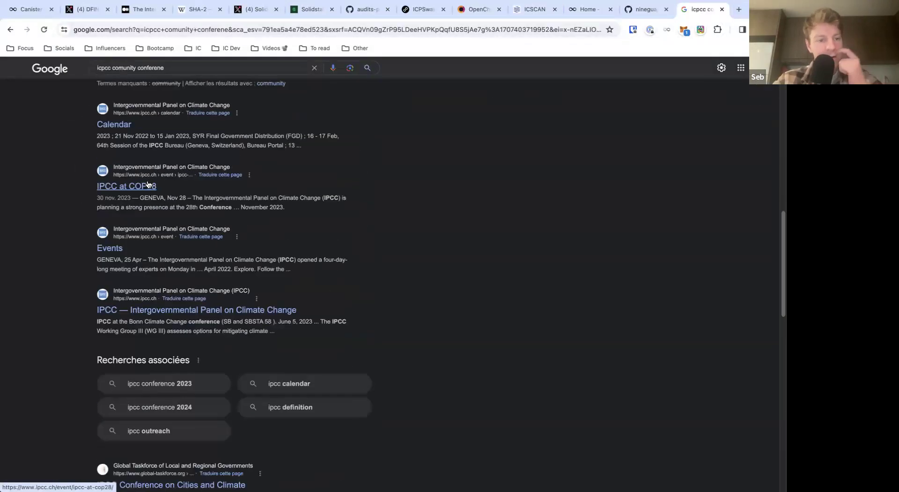
{"action": "key", "text": "ctrl+l"}
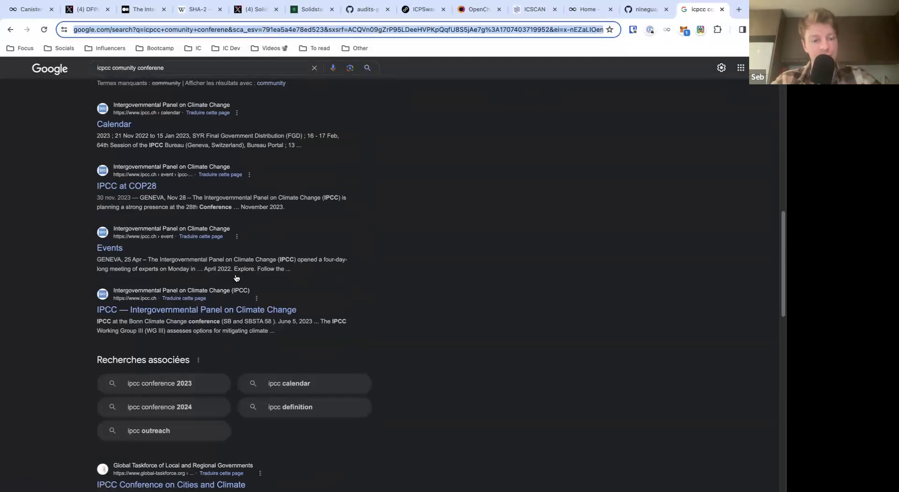
{"action": "scroll", "coordinate": [236, 275], "scroll_direction": "down", "scroll_amount": 10}
{"action": "scroll", "coordinate": [235, 274], "scroll_direction": "up", "scroll_amount": 10}
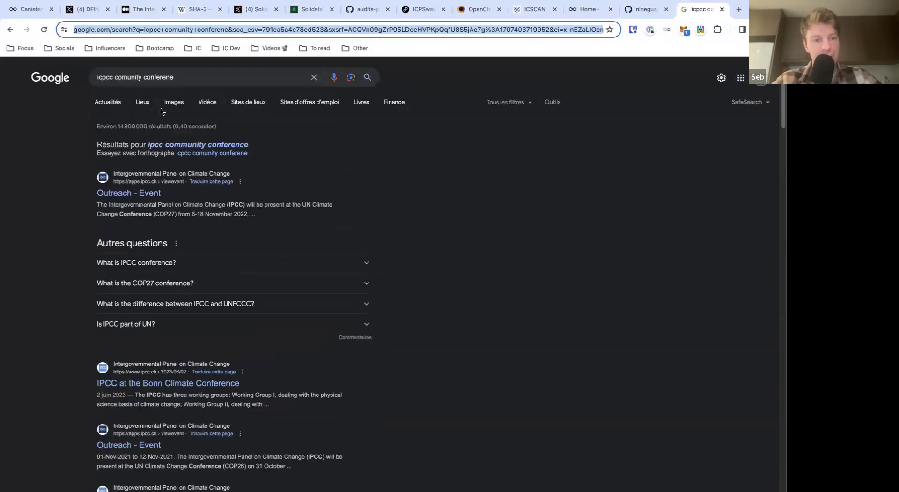
Step: Change the search to "icp cc comunity conferene" and open the ICP Community Conference website at icp-cc.com
{"action": "left_click", "coordinate": [103, 82]}
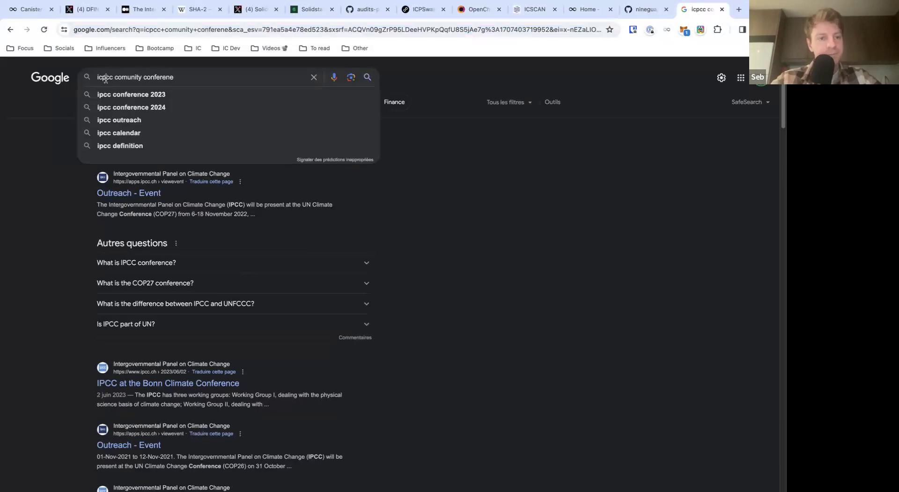
{"action": "key", "text": "Return"}
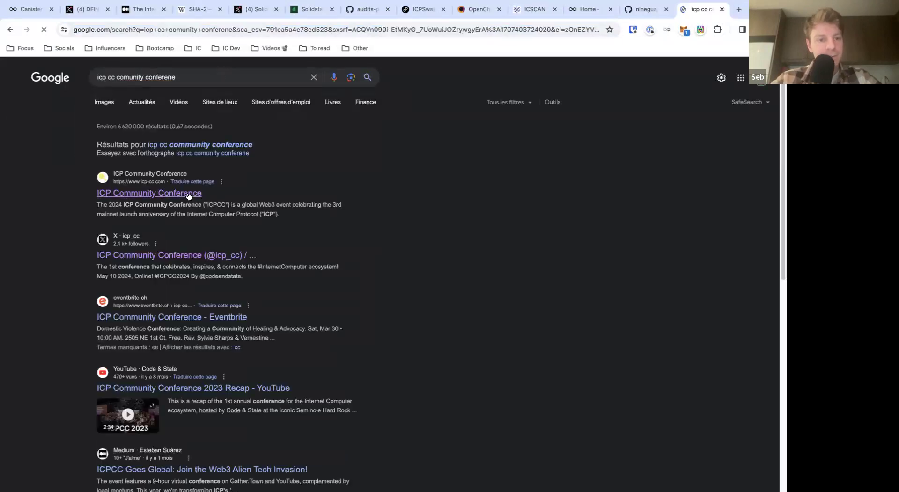
{"action": "left_click", "coordinate": [188, 196]}
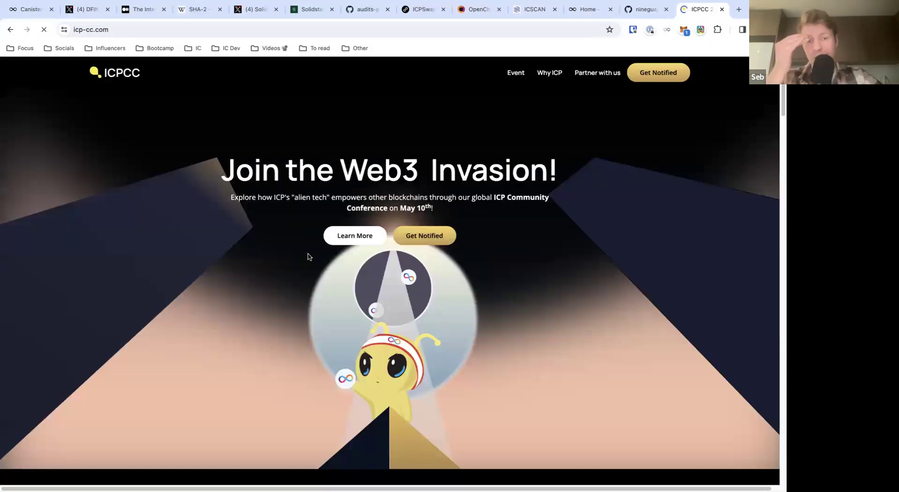
Step: Look through the ICPCC 2024 introduction and highlight the event date, May 10th, 2024
{"action": "scroll", "coordinate": [307, 257], "scroll_direction": "down", "scroll_amount": 2}
{"action": "scroll", "coordinate": [308, 257], "scroll_direction": "down", "scroll_amount": 4}
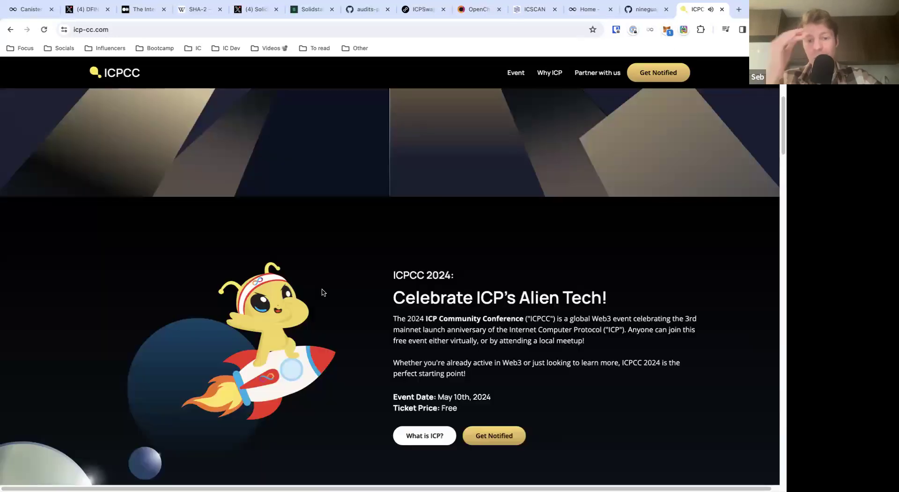
{"action": "key", "text": "XF86AudioRaiseVolume"}
{"action": "scroll", "coordinate": [322, 290], "scroll_direction": "up", "scroll_amount": 5}
{"action": "scroll", "coordinate": [322, 291], "scroll_direction": "down", "scroll_amount": 6}
{"action": "scroll", "coordinate": [324, 277], "scroll_direction": "down", "scroll_amount": 7}
{"action": "scroll", "coordinate": [325, 273], "scroll_direction": "up", "scroll_amount": 1}
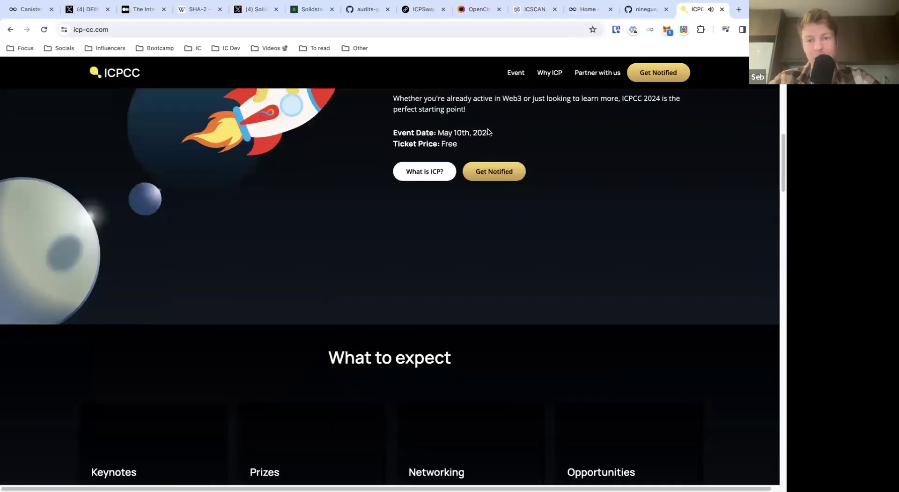
{"action": "left_click_drag", "start_coordinate": [491, 132], "coordinate": [427, 131]}
Step: Examine the conference page's 2023 recap, ways to get involved and host information, ending at the meetup hosting section
{"action": "scroll", "coordinate": [382, 384], "scroll_direction": "down", "scroll_amount": 20}
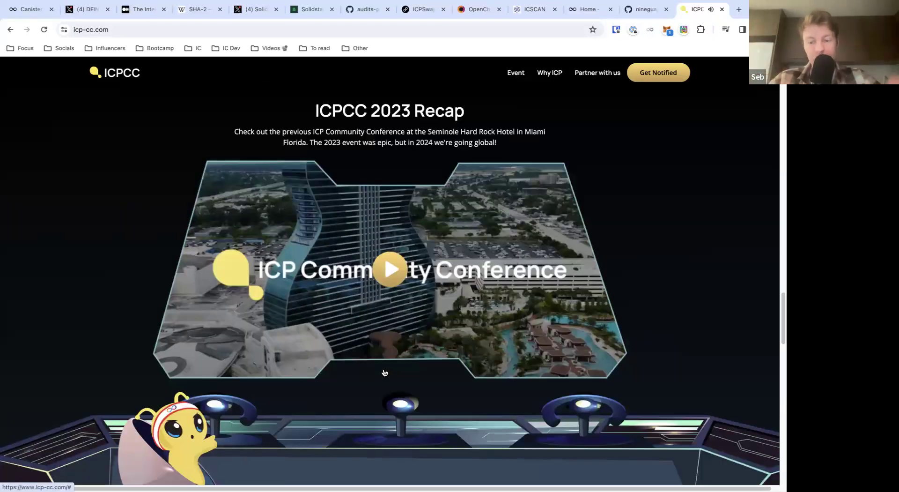
{"action": "scroll", "coordinate": [385, 372], "scroll_direction": "down", "scroll_amount": 3}
{"action": "scroll", "coordinate": [384, 372], "scroll_direction": "down", "scroll_amount": 6}
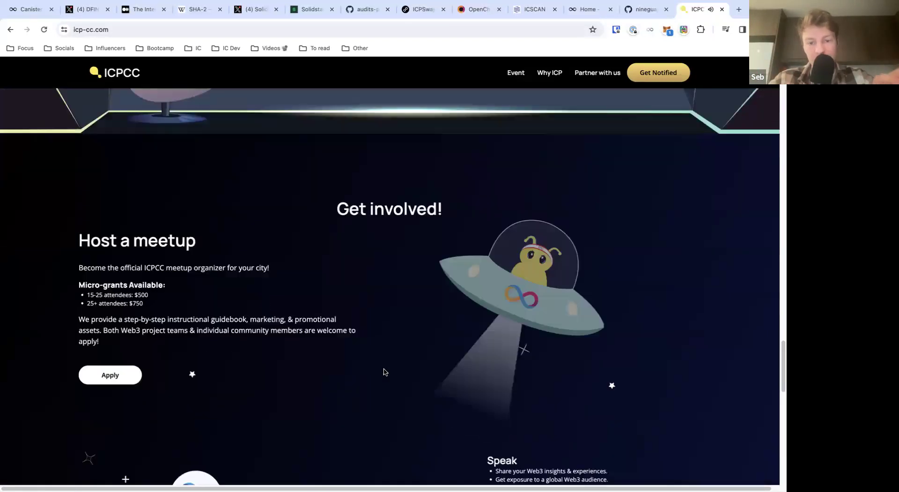
{"action": "scroll", "coordinate": [385, 372], "scroll_direction": "down", "scroll_amount": 6}
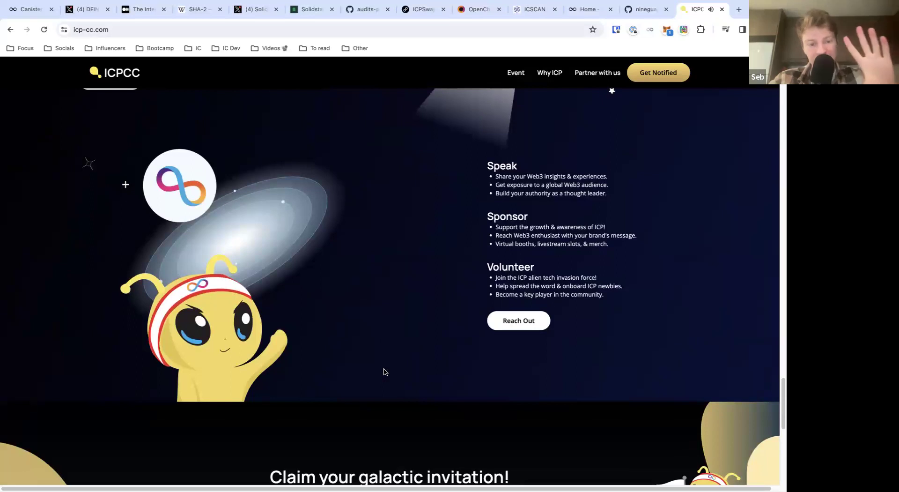
{"action": "scroll", "coordinate": [384, 373], "scroll_direction": "down", "scroll_amount": 4}
{"action": "right_click", "coordinate": [384, 373]}
{"action": "left_click", "coordinate": [381, 374]}
{"action": "scroll", "coordinate": [381, 376], "scroll_direction": "down", "scroll_amount": 4}
{"action": "scroll", "coordinate": [381, 376], "scroll_direction": "down", "scroll_amount": 2}
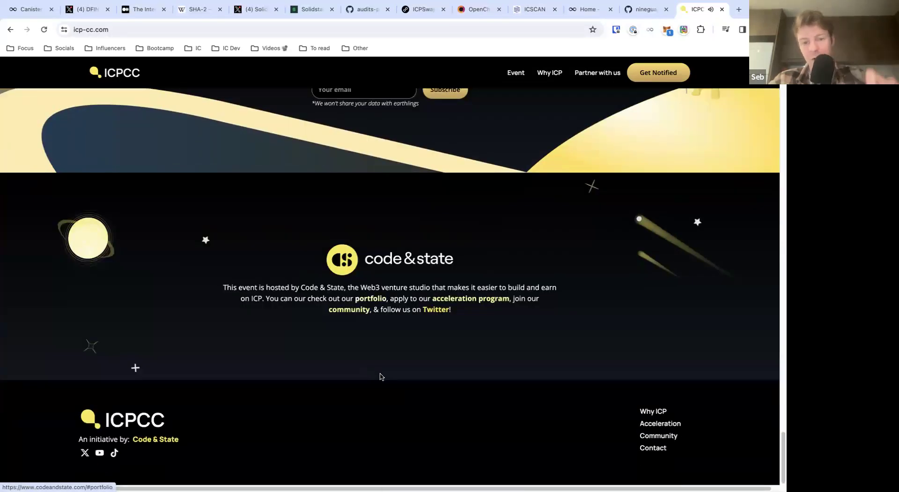
{"action": "scroll", "coordinate": [382, 376], "scroll_direction": "up", "scroll_amount": 9}
{"action": "scroll", "coordinate": [381, 376], "scroll_direction": "up", "scroll_amount": 7}
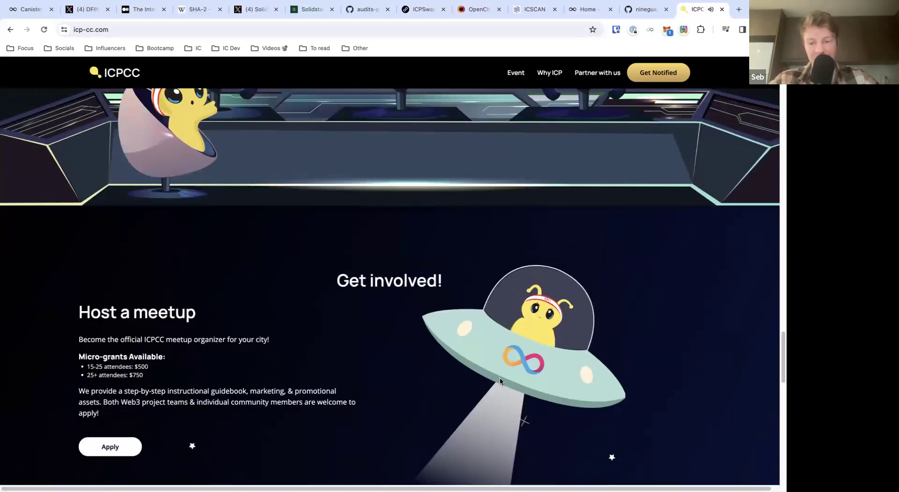